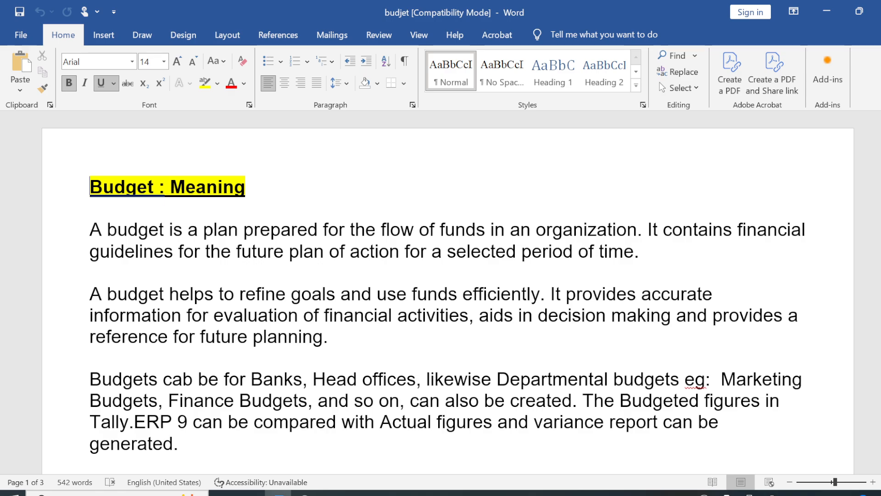
Step: Correct the typo 'cab' to 'can' in the Word notes
click(193, 380)
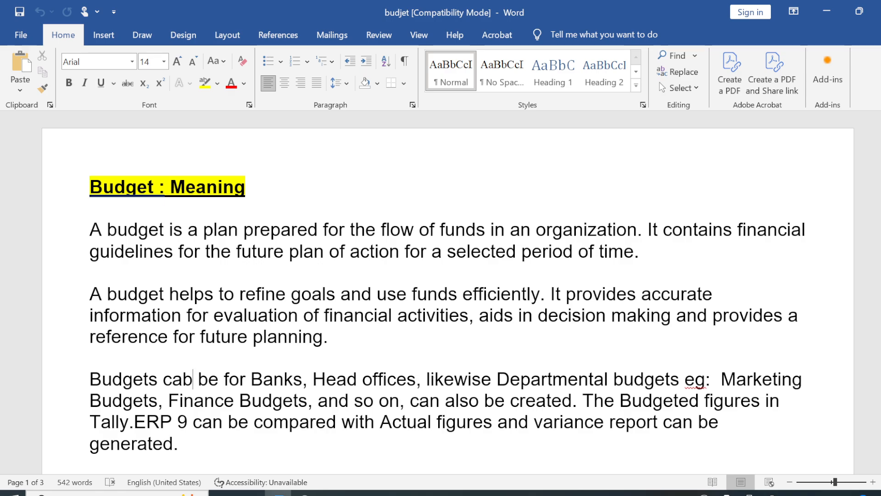
key(BackSpace)
text(n)
Step: Change 'Tally.ERP 9' to 'Tally.ERP or Prime' in the budget paragraph
scroll(448, 293, down, 2)
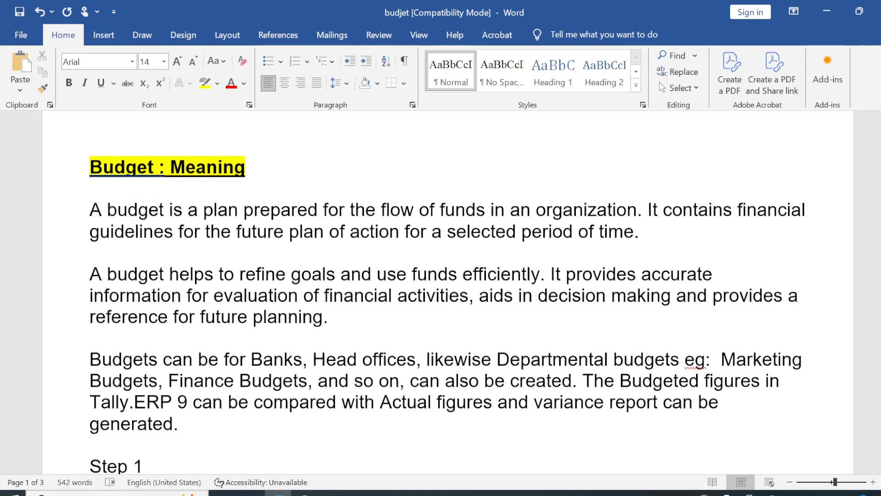
scroll(448, 294, down, 5)
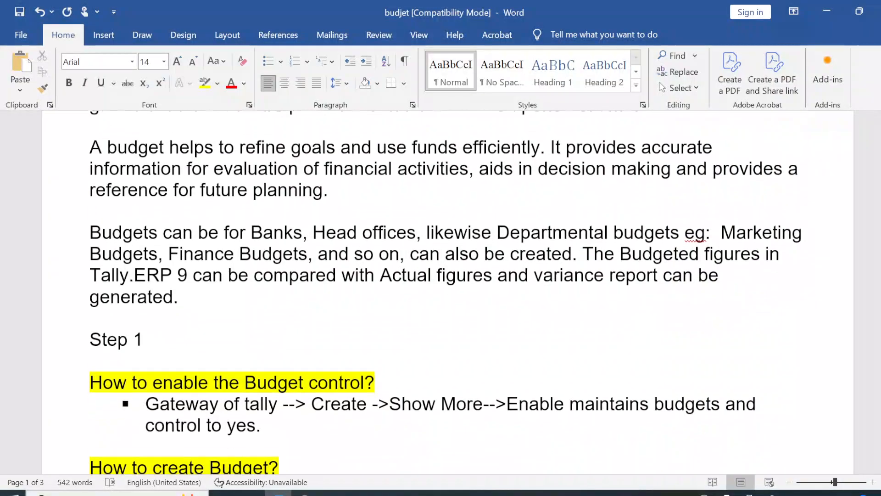
scroll(448, 293, down, 3)
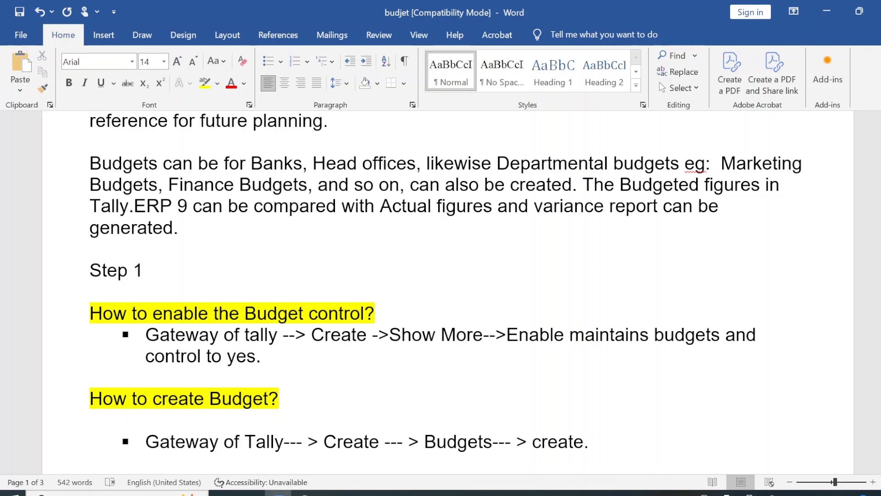
click(173, 206)
text(ot)
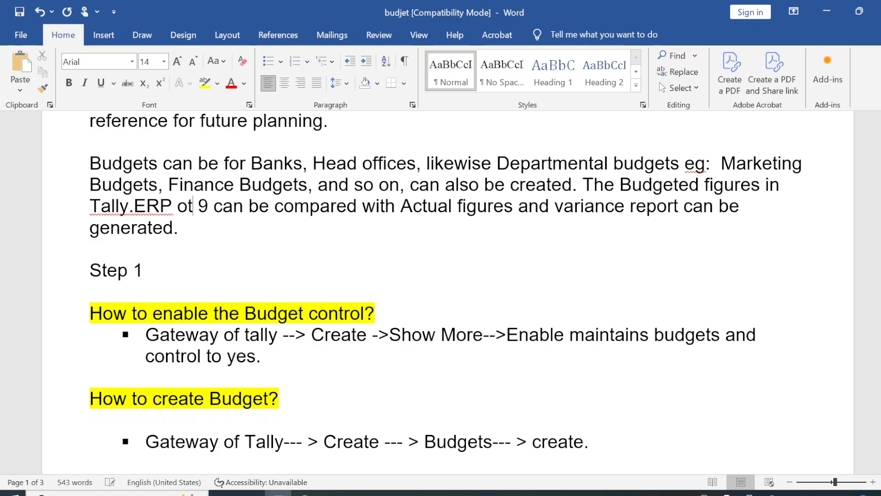
key(BackSpace)
key(BackSpace)
text(r )
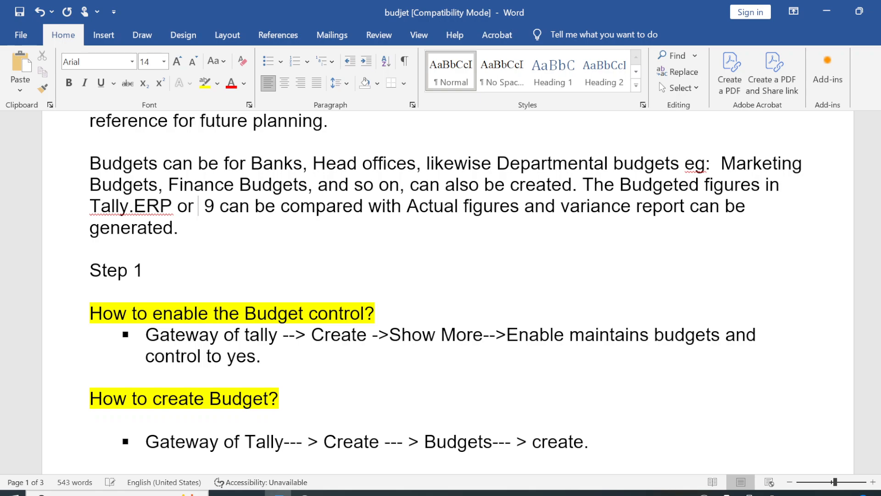
text(Prime)
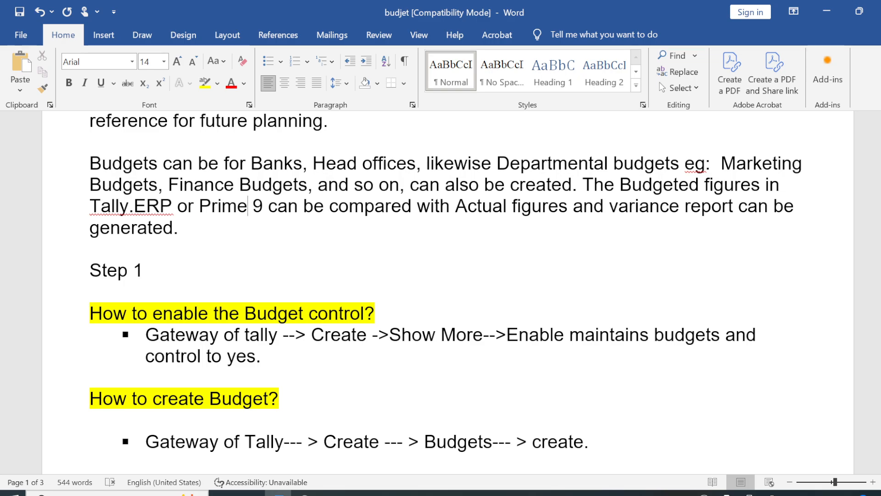
click(268, 206)
key(BackSpace)
key(BackSpace)
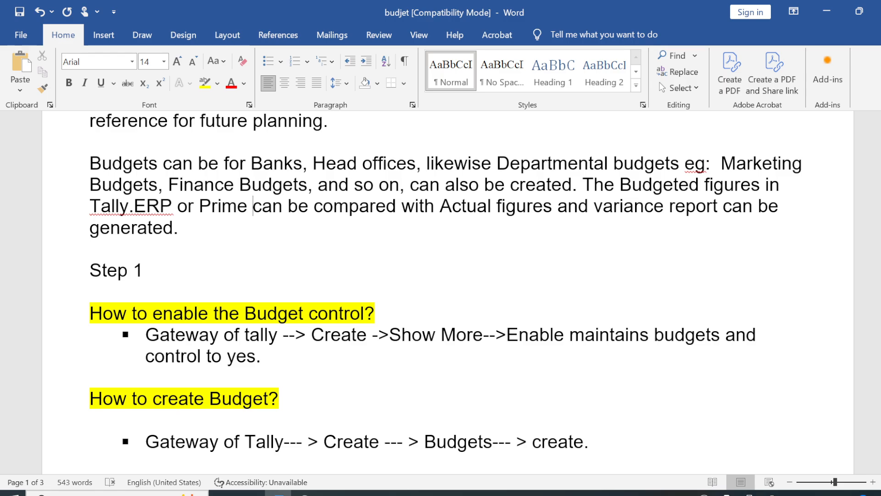
click(251, 493)
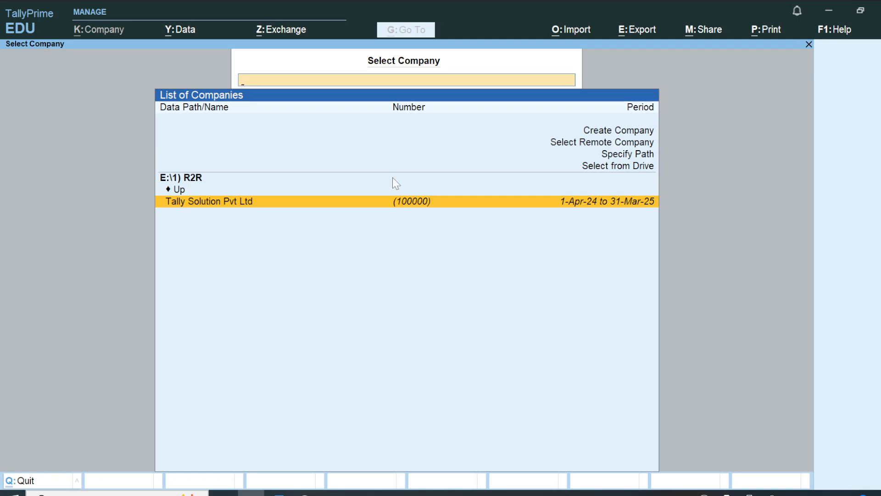
Step: Load the company Tally Solution Pvt Ltd and review its F11 features without changes
key(Return)
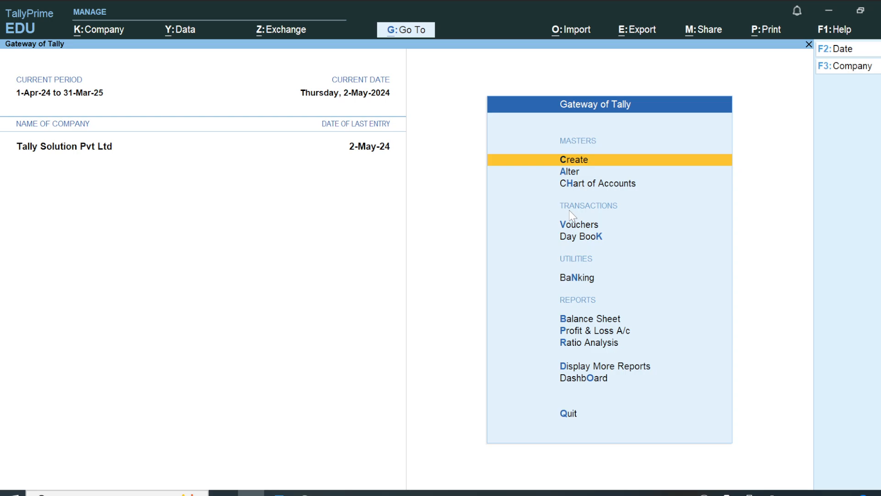
key(F11)
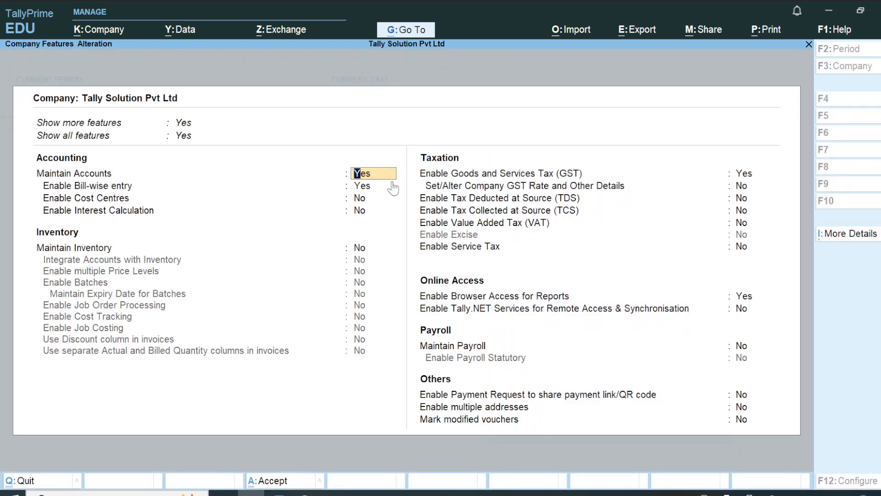
click(106, 31)
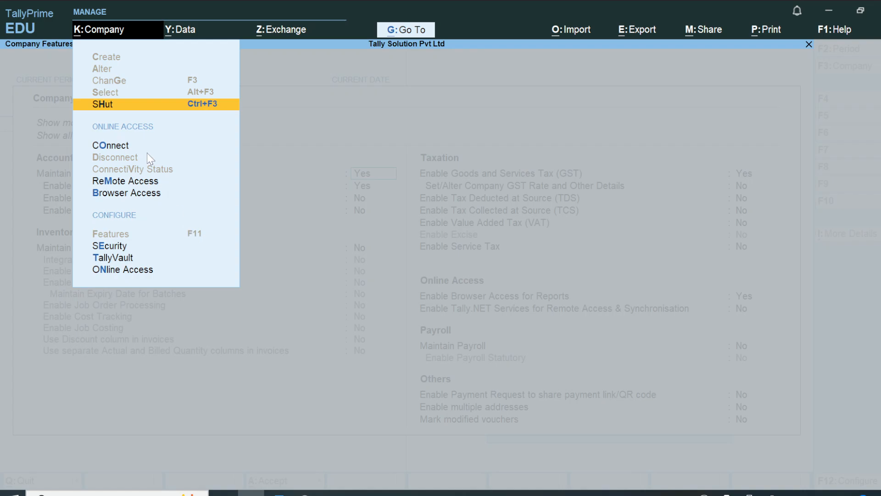
key(Escape)
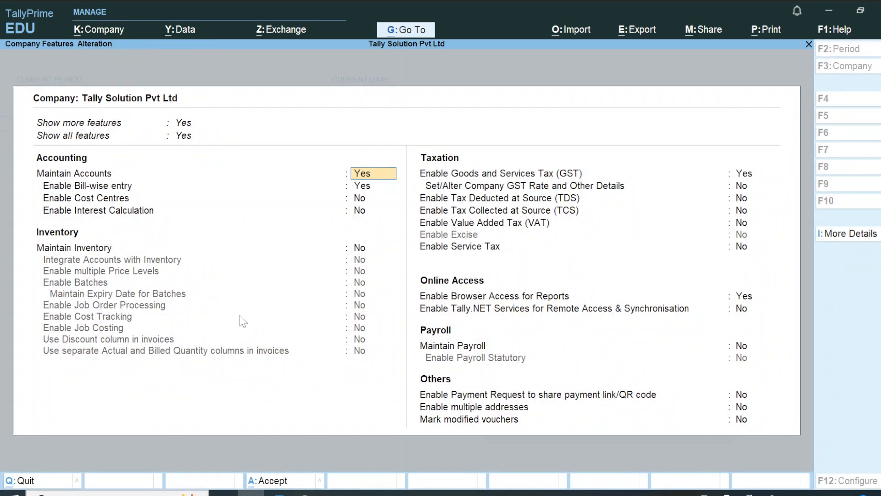
key(Escape)
key(Escape)
key(y)
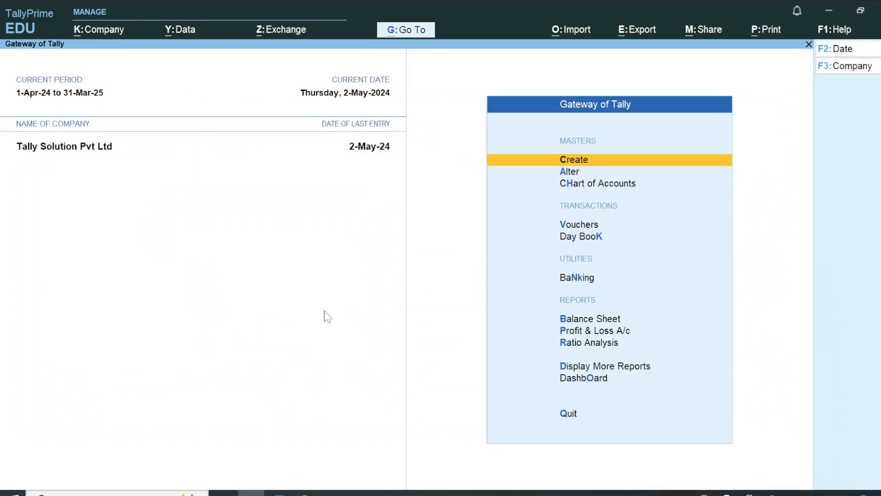
Step: Open a new Budget Creation form from Create > Show More > Budget
key(Down)
key(Up)
key(Return)
key(Up)
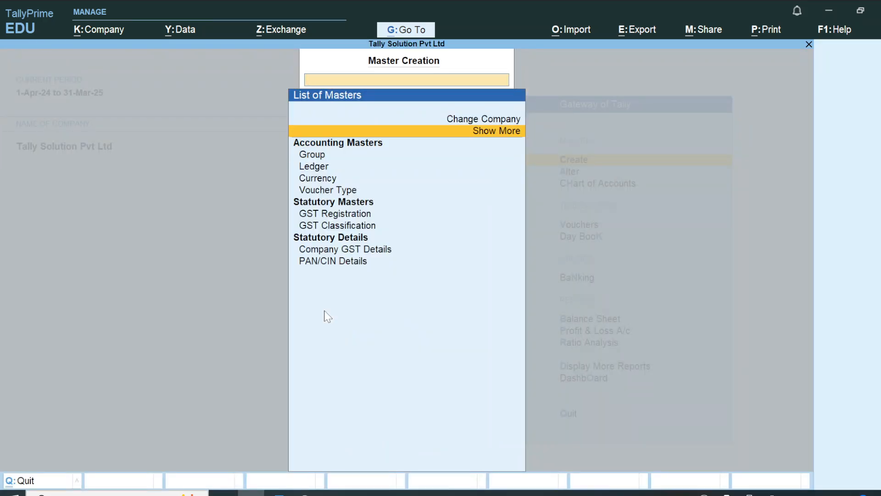
key(Return)
key(Down)
key(Down)
key(Down)
key(Down)
key(Down)
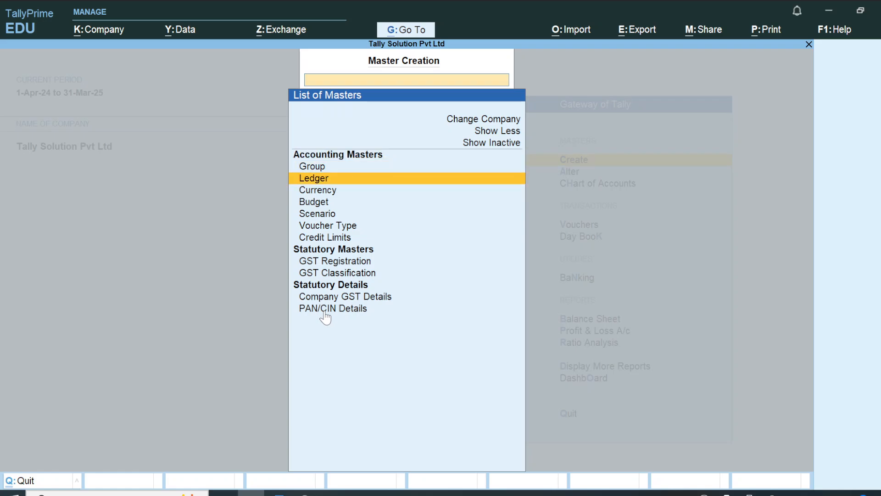
key(Down)
key(Return)
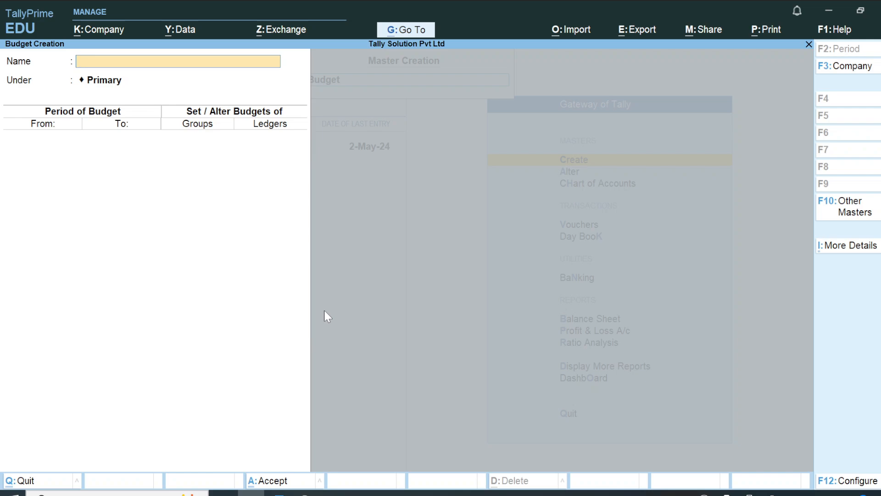
key(alt+Tab)
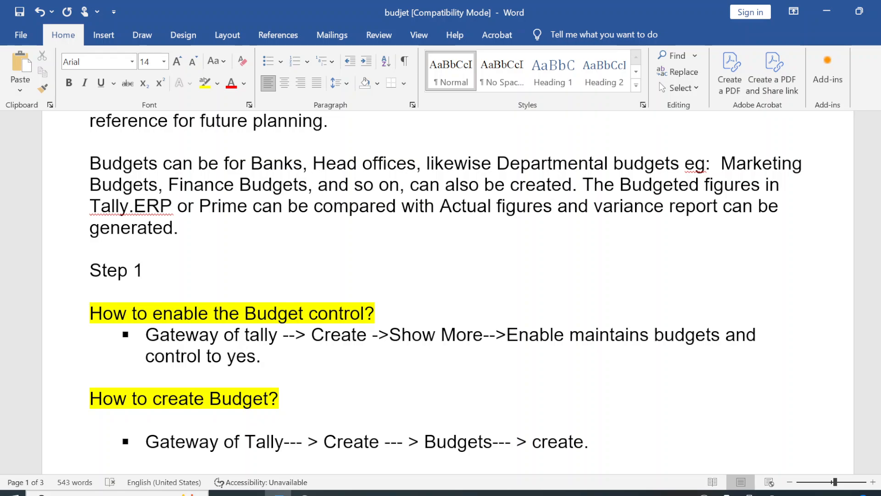
key(alt+Tab)
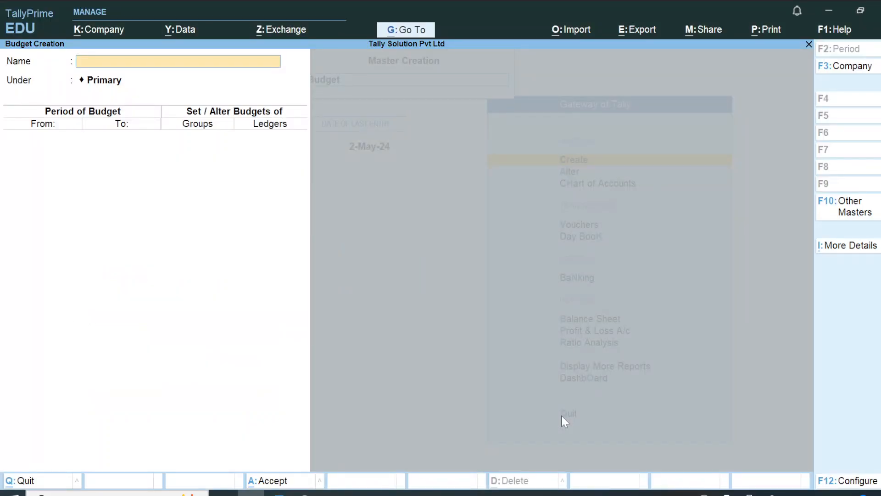
key(Escape)
key(Escape)
key(Down)
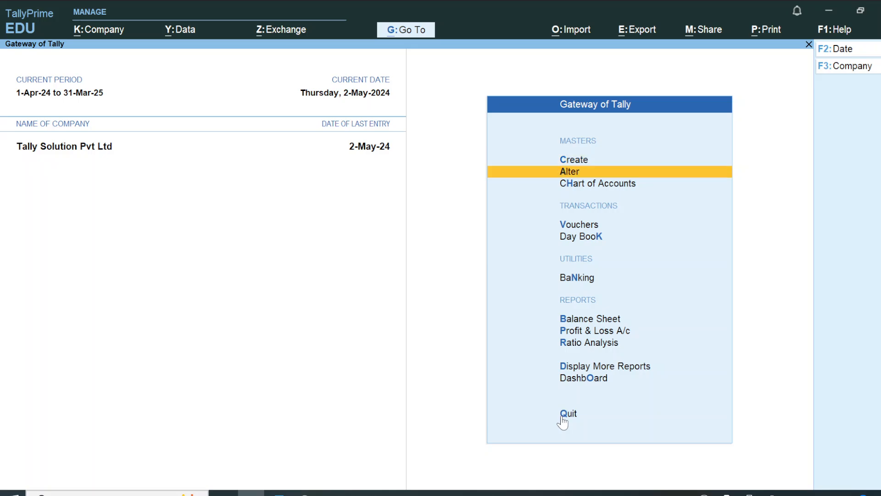
key(Up)
key(Return)
key(Down)
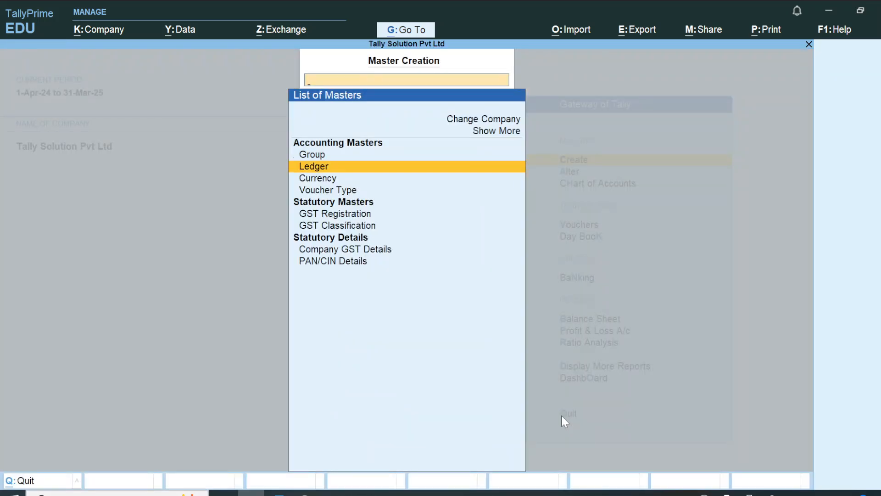
key(Up)
key(Up)
key(Return)
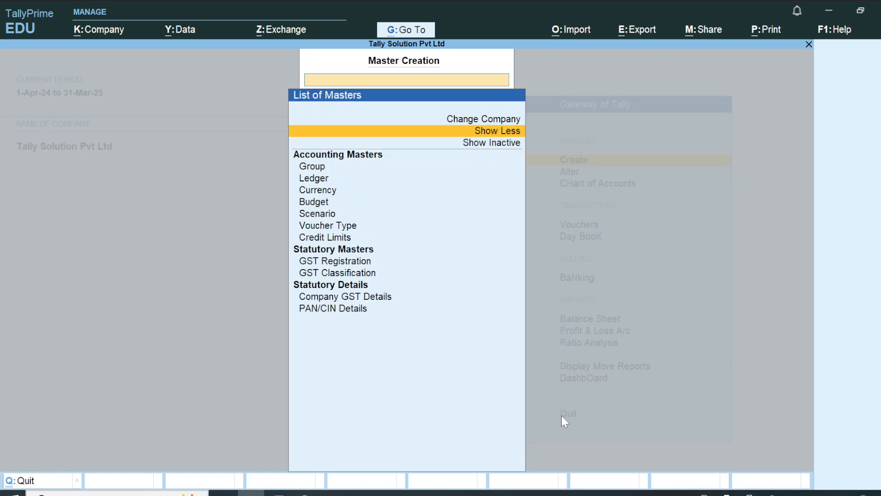
key(Down)
key(Down)
key(Down)
key(Down)
key(Down)
key(Down)
key(Return)
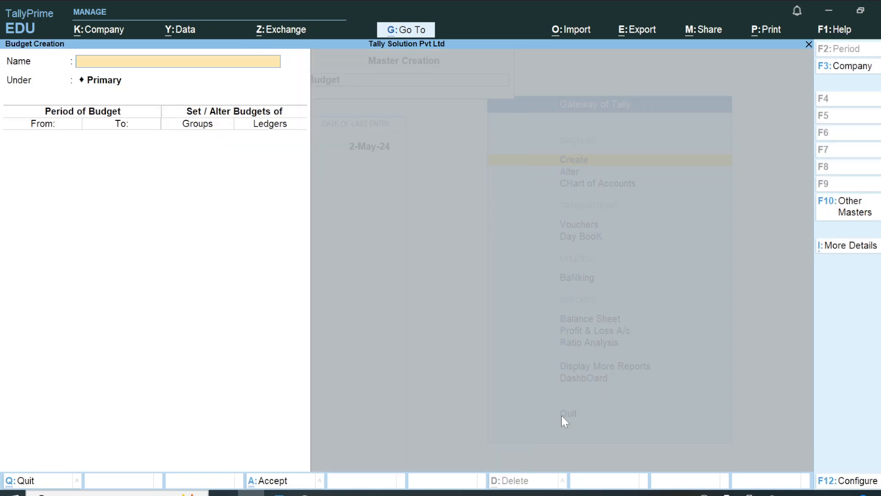
key(alt+Tab)
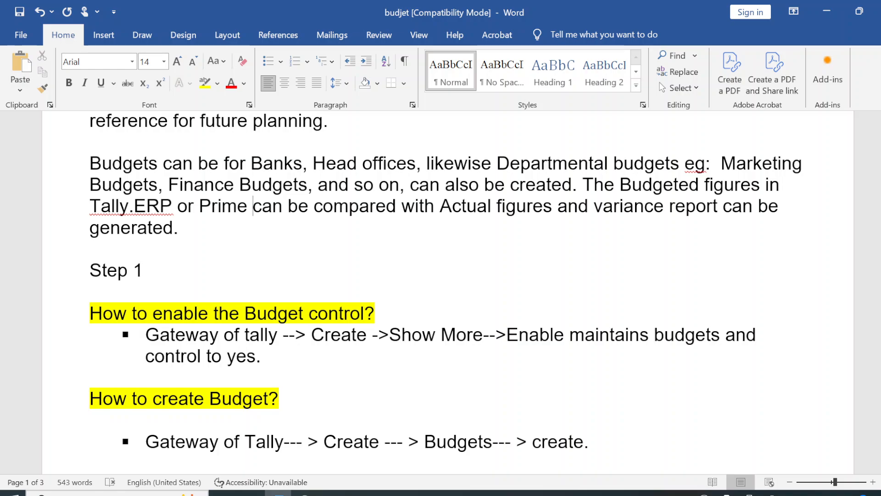
Step: Read down the 'How to create Budget?' bullets, then go to TallyPrime's Budget Creation form
key(Down)
key(Down)
key(Down)
key(Down)
key(Down)
key(Down)
key(Down)
key(Down)
key(Down)
key(Down)
key(Down)
key(Down)
key(Down)
key(Down)
key(Down)
key(Down)
key(Down)
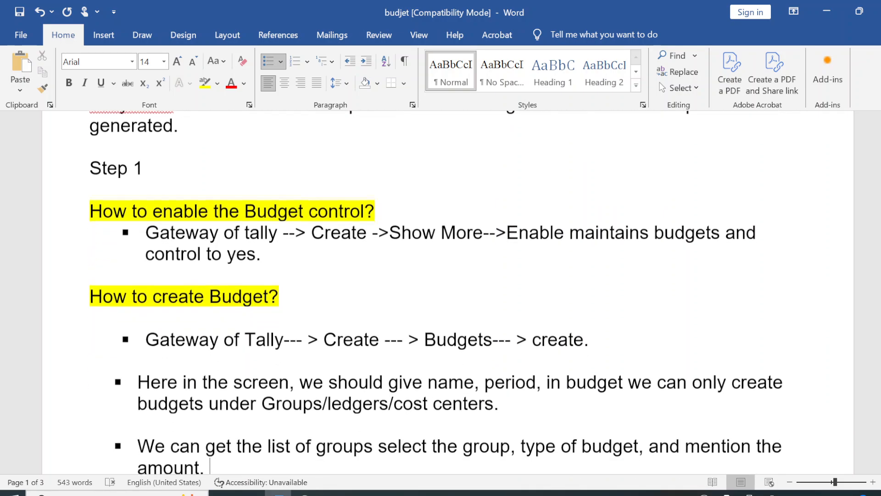
key(Down)
key(Down)
key(Down)
key(Down)
key(Down)
key(Down)
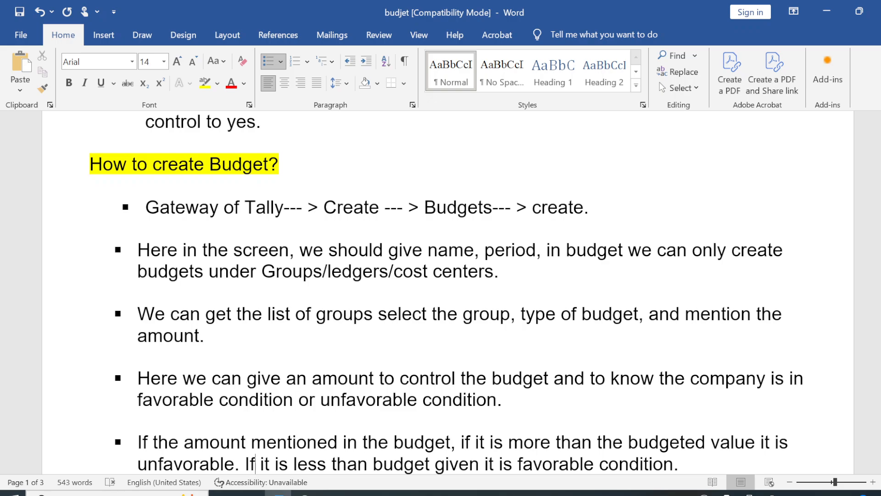
key(alt+Tab)
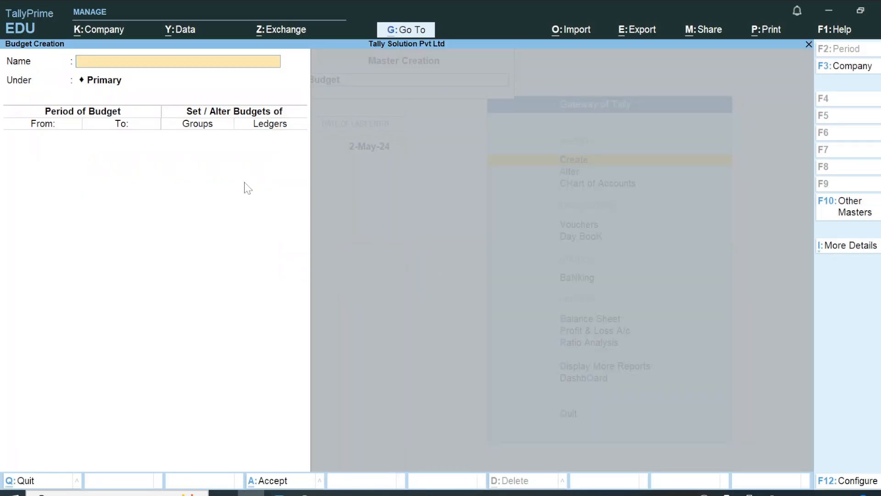
Step: Enter a budget name starting with 'T' under Primary, then return to the Word notes
text(T)
key(Return)
key(Return)
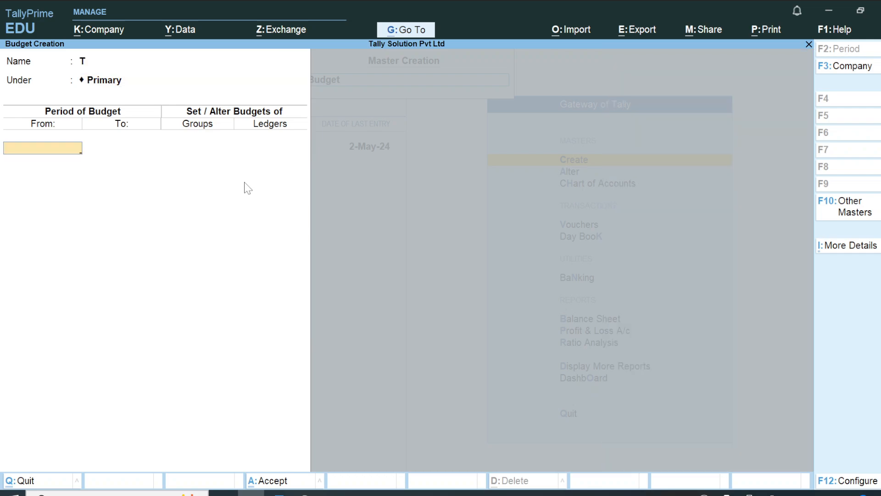
key(BackSpace)
key(Return)
key(alt+Tab)
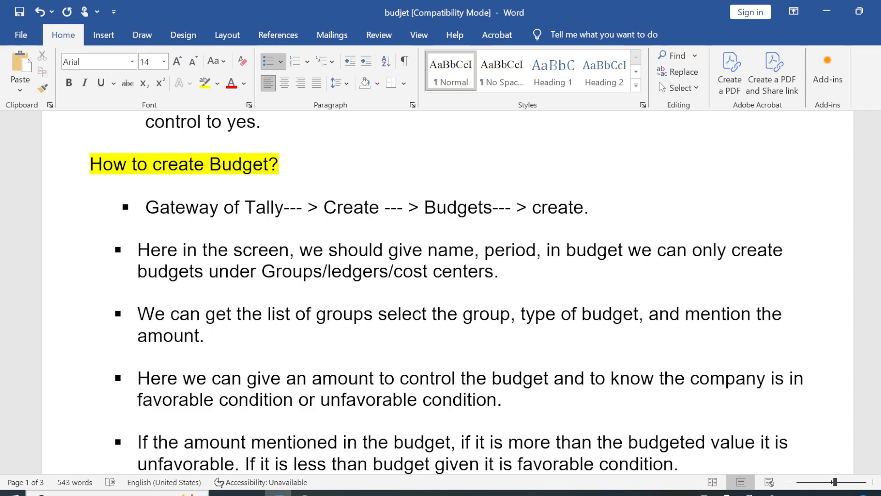
key(Down)
key(Down)
key(Down)
key(Down)
key(Down)
key(Down)
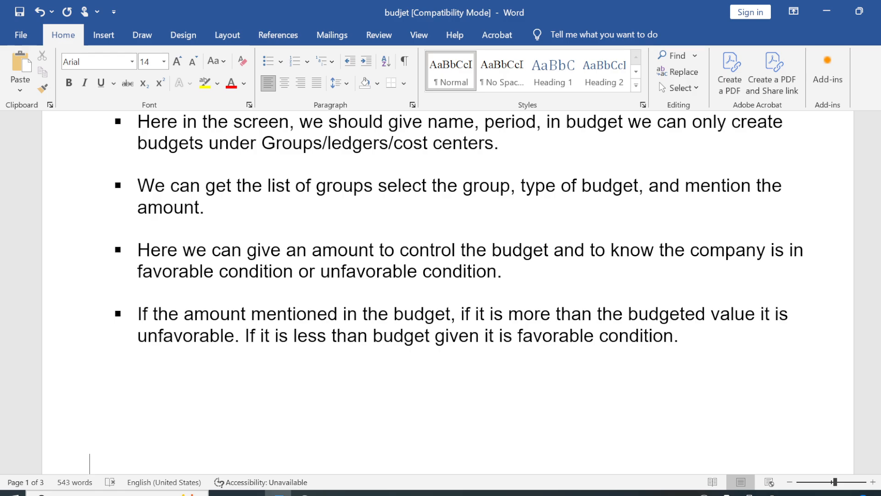
Step: Scroll to page 2 to show the two budget types and the Exercise heading
scroll(448, 293, down, 4)
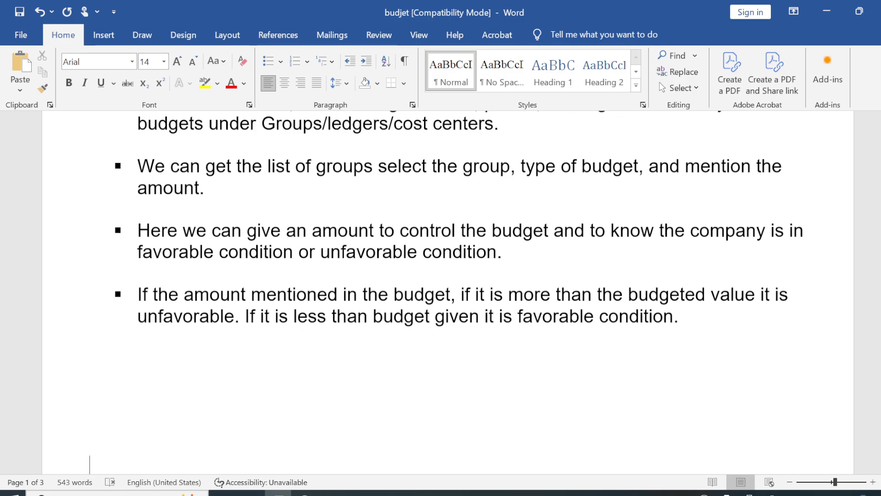
scroll(447, 294, down, 10)
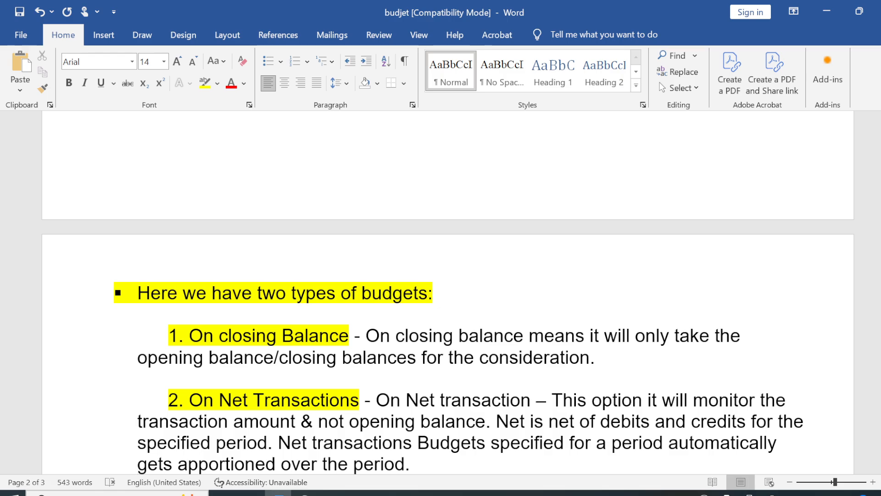
key(Down)
key(Down)
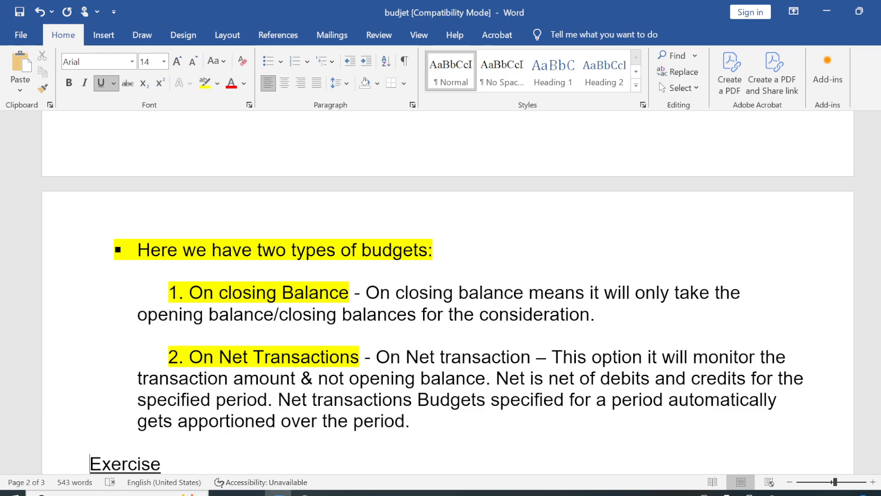
Step: Change the exercise wording from 'promotion' to 'marketing or promotion'
key(Down)
key(Down)
key(Down)
key(Down)
key(Down)
key(Down)
key(Down)
key(Down)
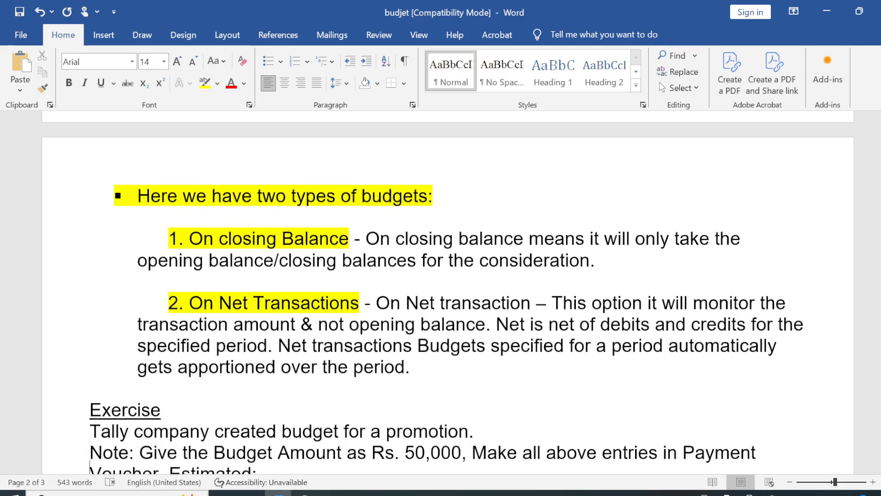
key(Down)
key(Down)
key(Down)
click(166, 228)
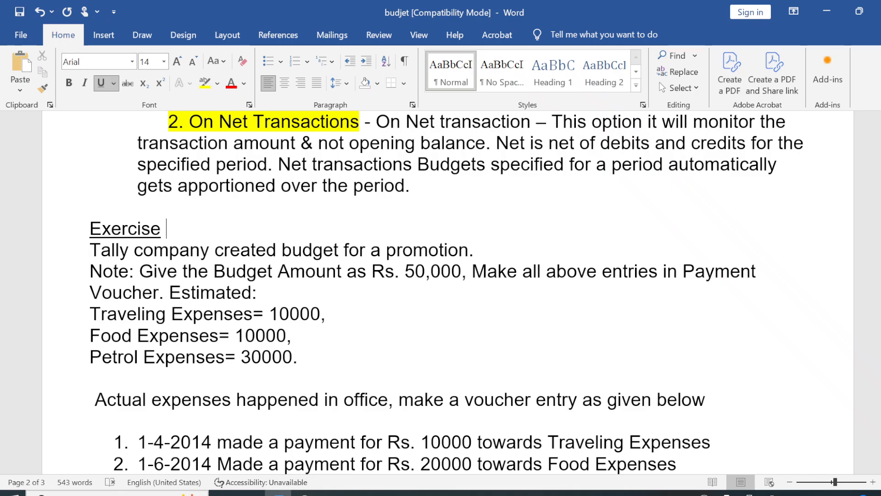
click(381, 250)
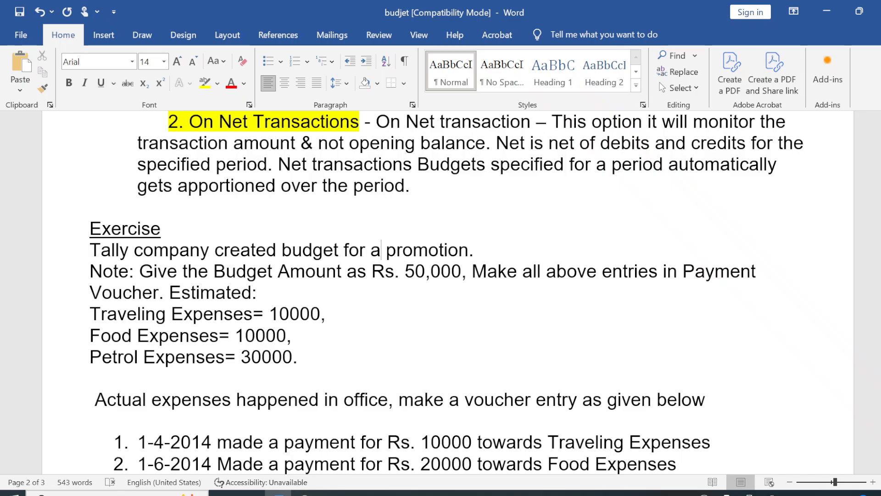
text(ma)
text(rketin )
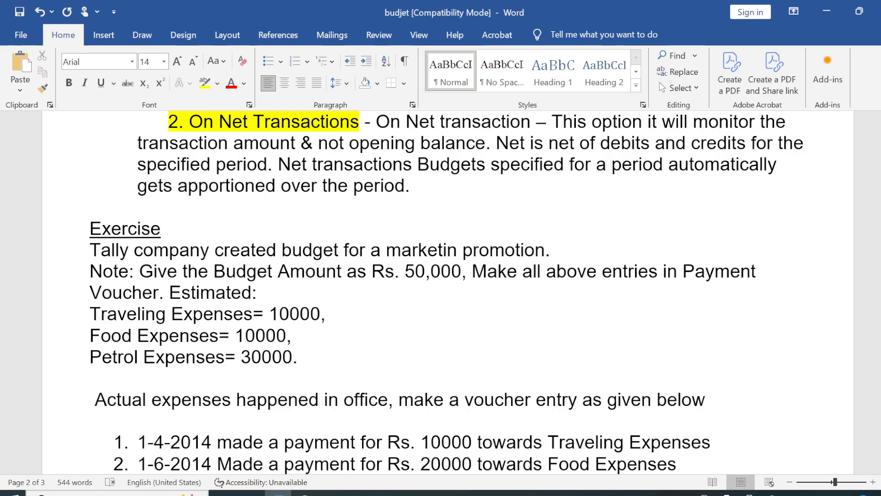
text(g ot)
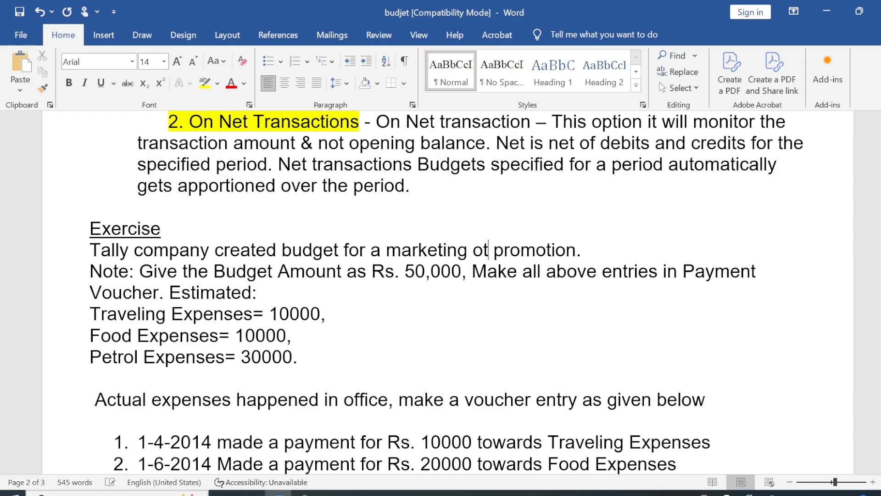
text(r)
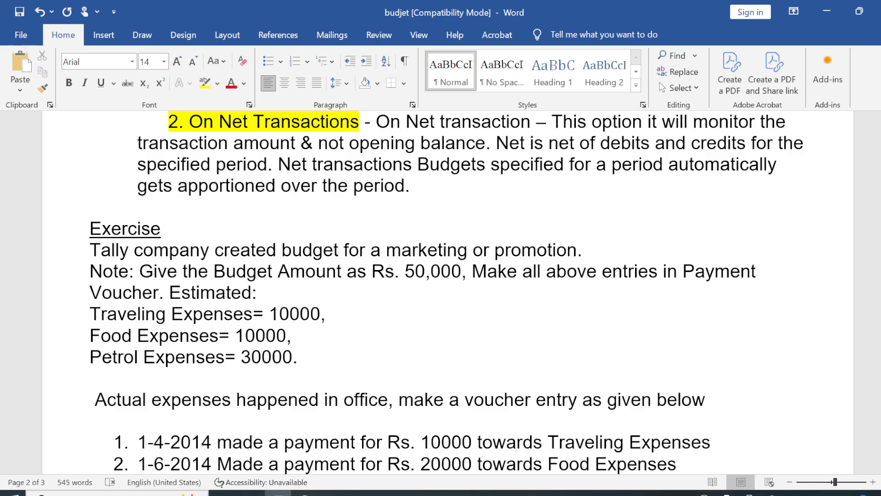
Step: Insert thousands commas into the Traveling, Food and Petrol amounts
click(290, 314)
text(,)
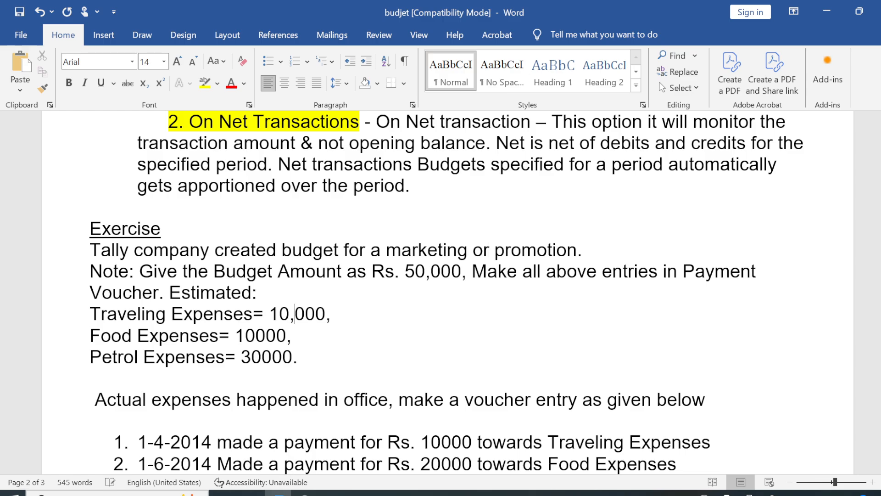
click(255, 336)
text(,)
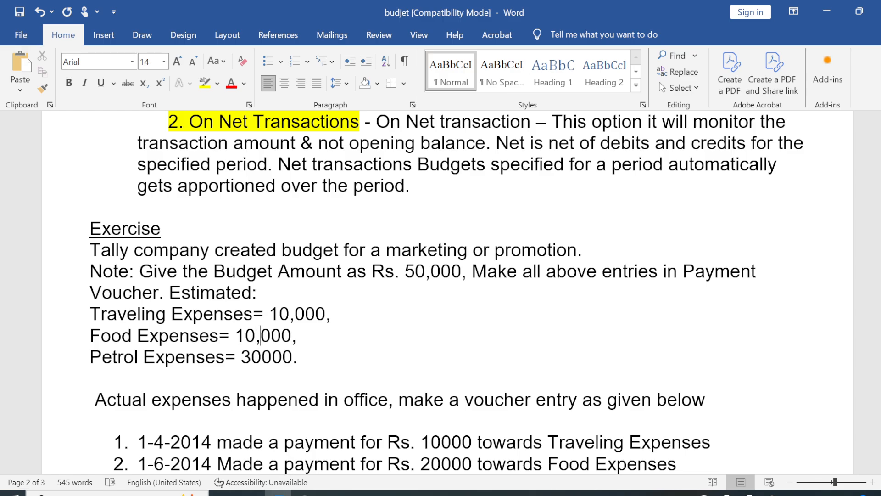
click(262, 357)
text(,)
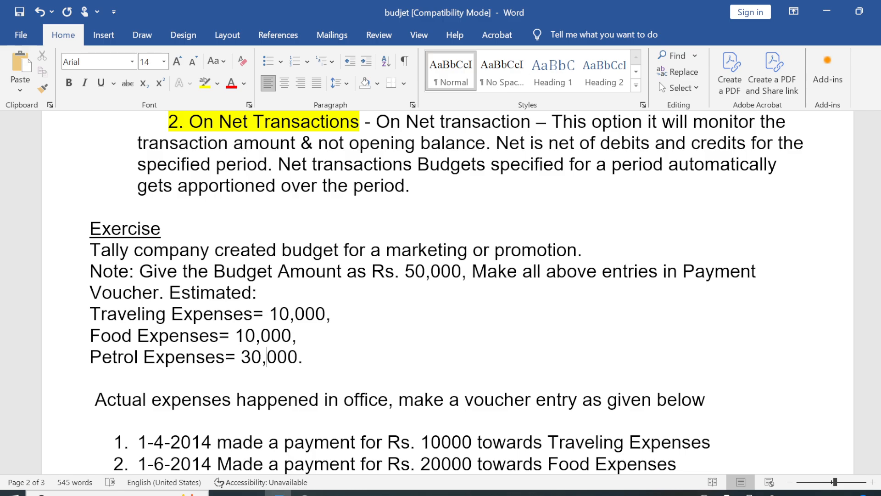
Step: Add a colon after 'expenses' and insert 'Expense' after 'Estimated'
key(Down)
key(Down)
key(Down)
key(Down)
key(Down)
key(Down)
key(Down)
key(Down)
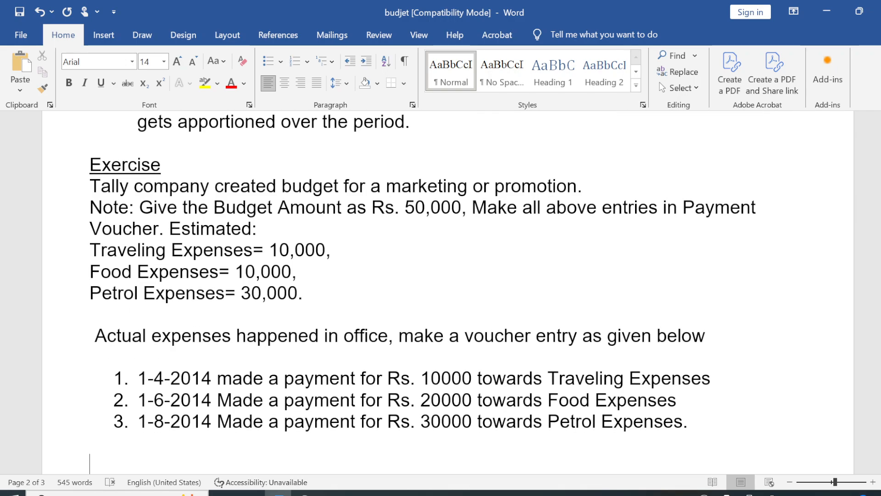
click(236, 335)
key(Left)
text(:)
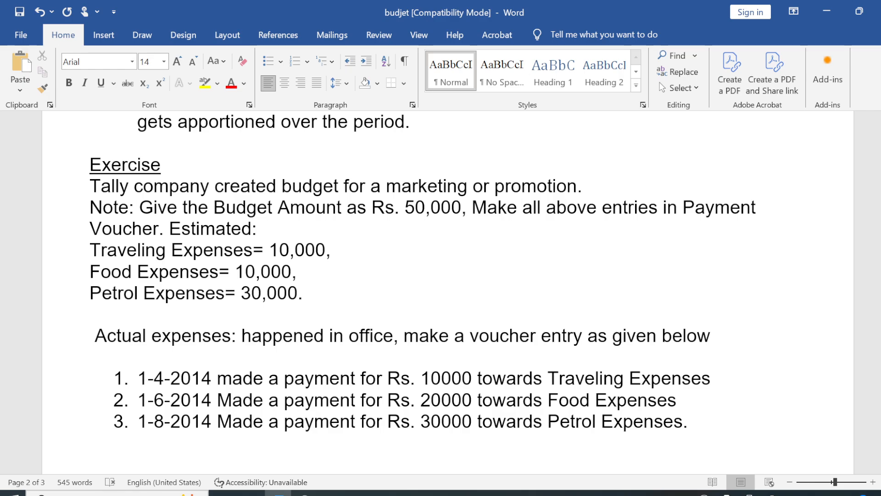
click(263, 229)
key(Left)
key(Left)
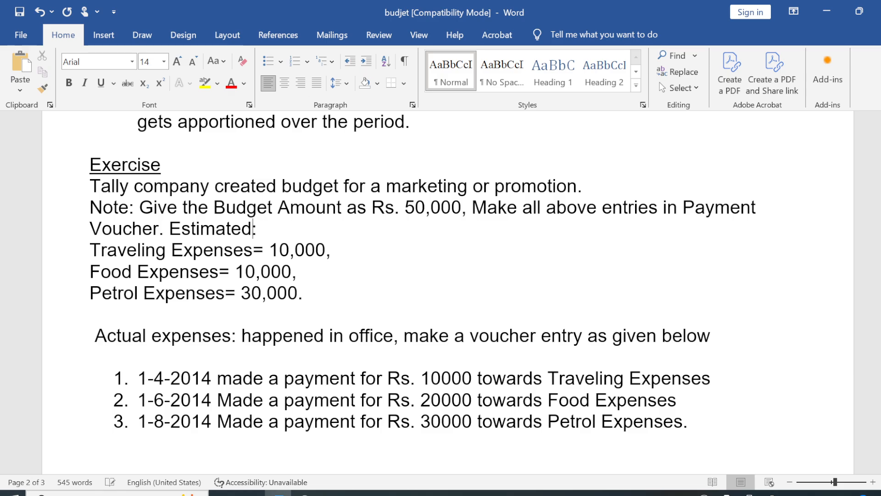
text(Exp)
text(ense)
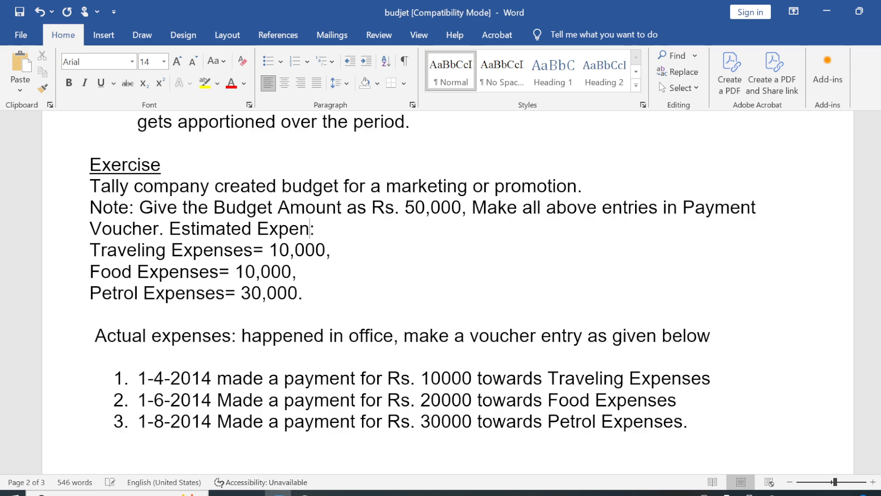
key(Down)
key(Up)
Step: Name the budget 'Marketing and Promo' under Primary
key(alt+Tab)
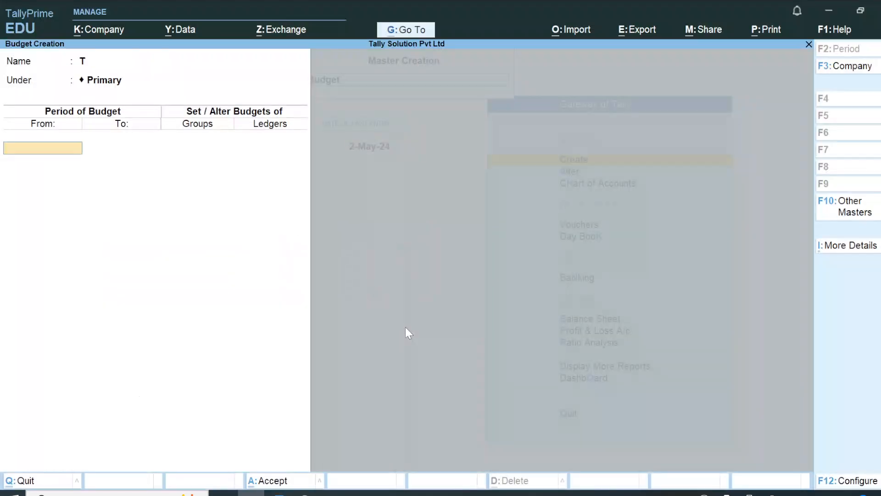
key(BackSpace)
key(BackSpace)
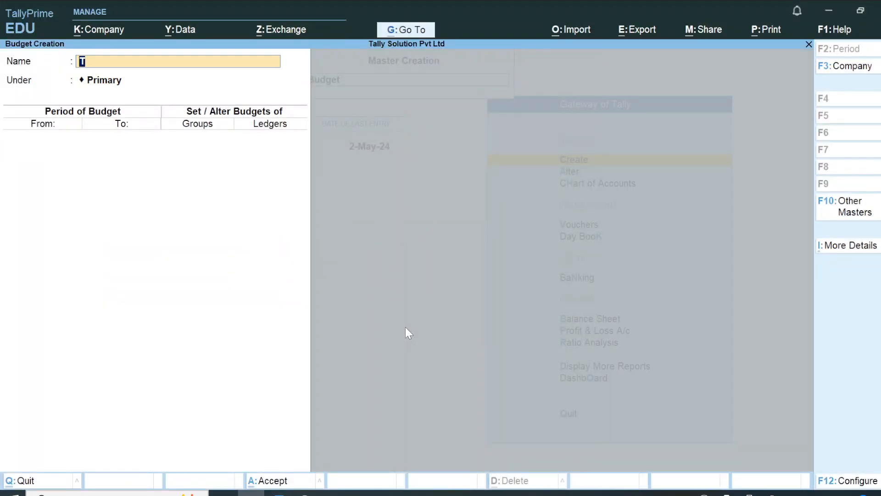
text(Marketing Ad)
key(BackSpace)
key(BackSpace)
text(and Pro)
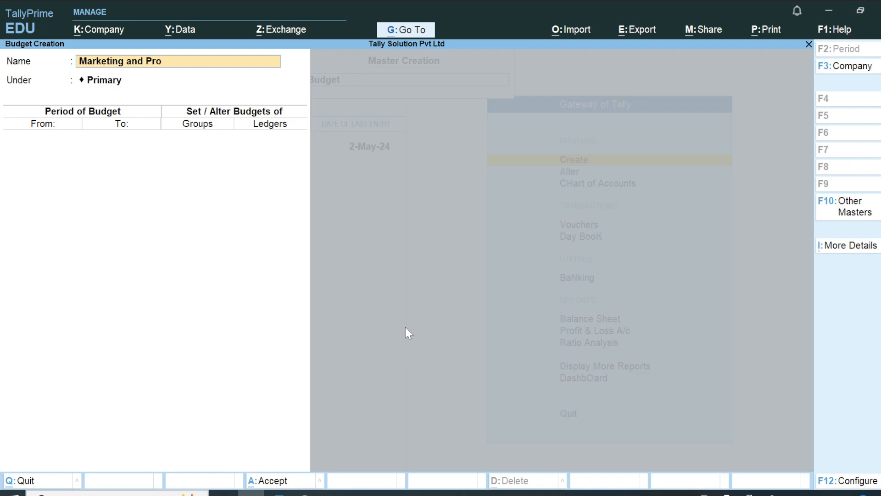
text(mo)
key(Return)
key(Return)
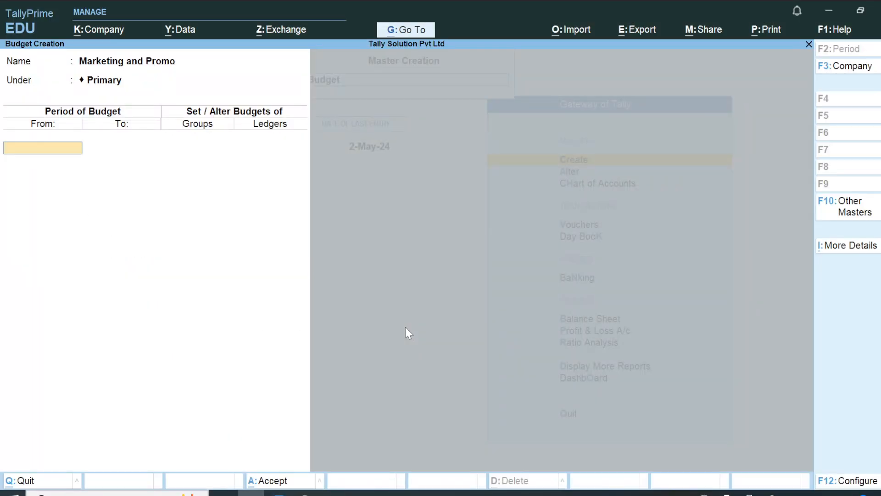
Step: Set the budget period from 1-Apr-24 to 1-Jul-24
text(apr)
key(Return)
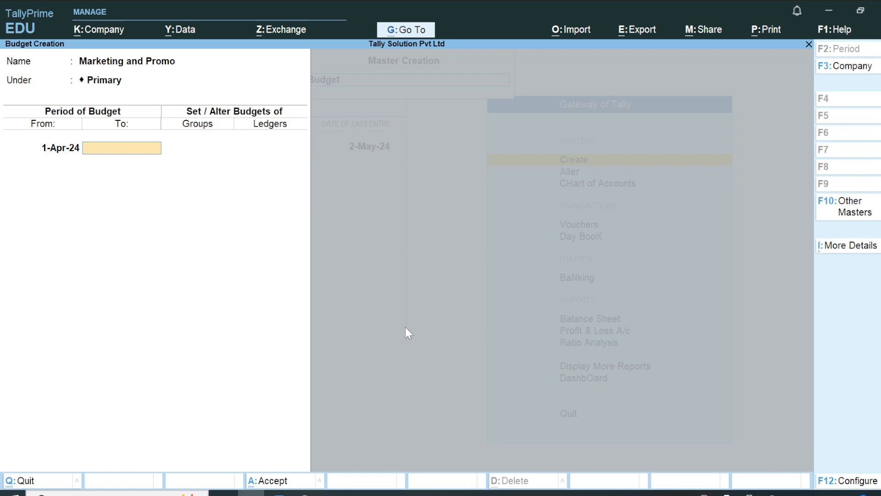
text(hun)
key(BackSpace)
key(BackSpace)
key(BackSpace)
text(jun)
key(Return)
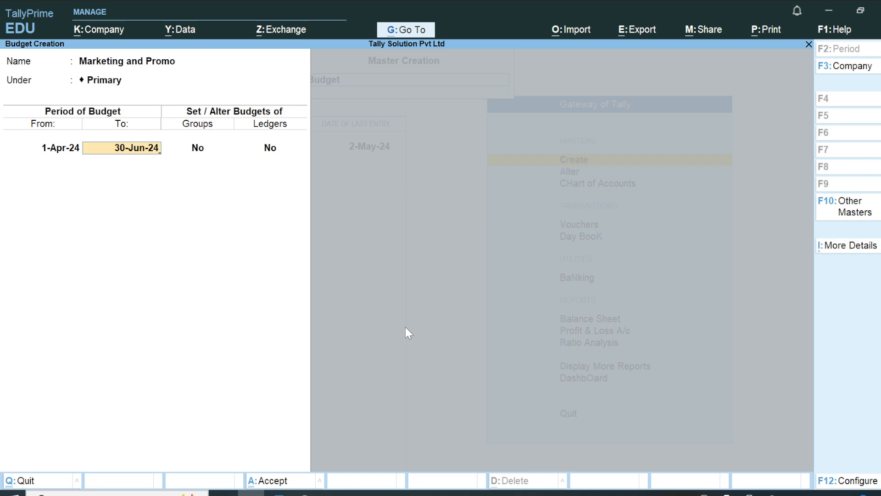
text(1jul)
key(Return)
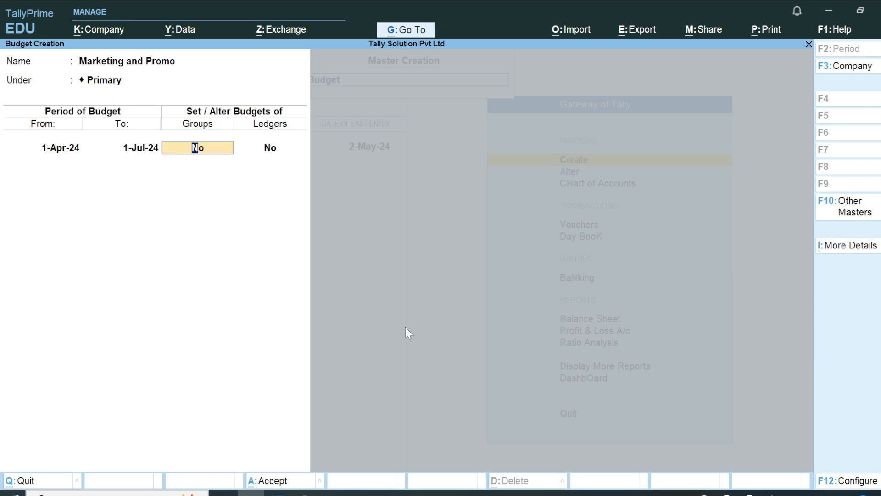
Step: Turn on Groups budgeting to open the Group Budgets screen
key(Return)
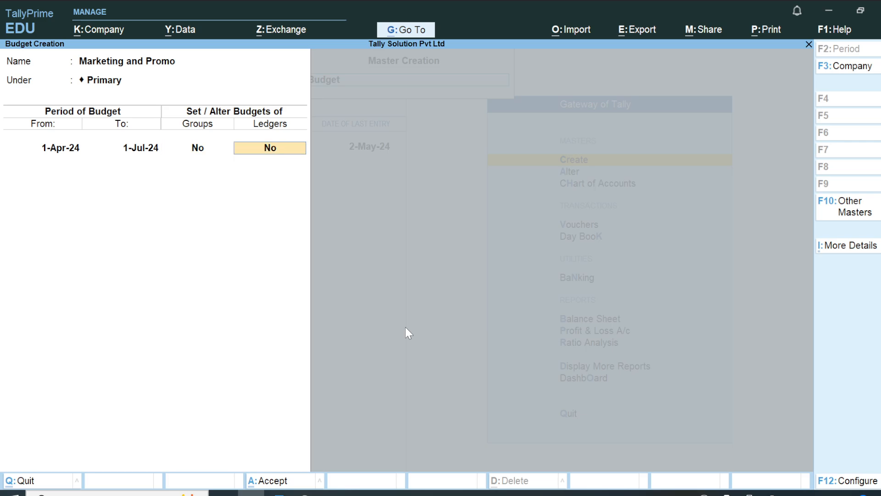
key(BackSpace)
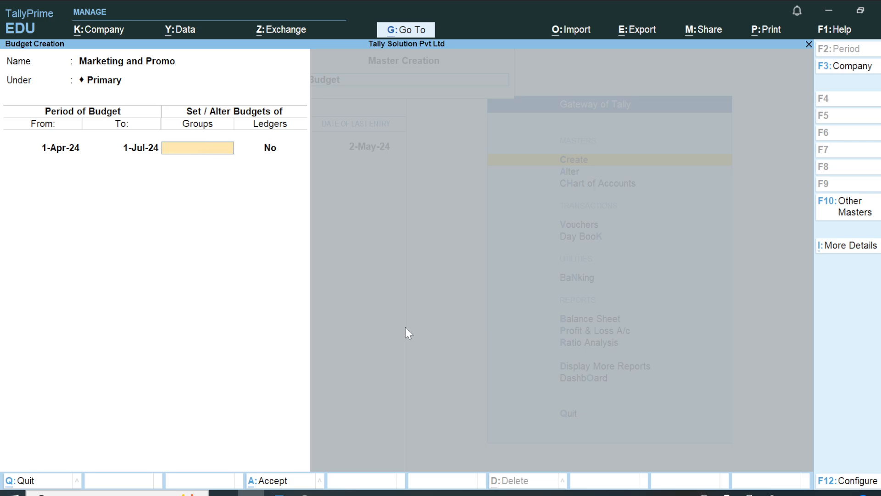
text(y)
key(Return)
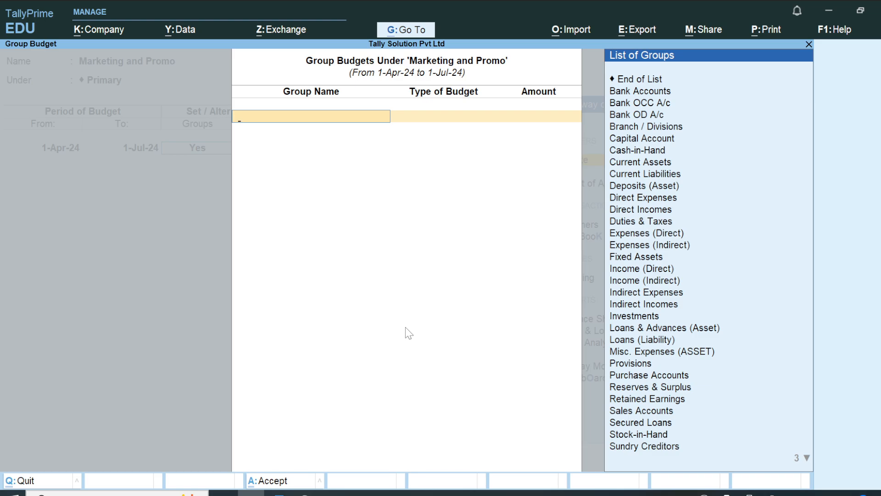
Step: Create a new group 'Markating Budget Exe' under Indirect Expenses
key(alt+c)
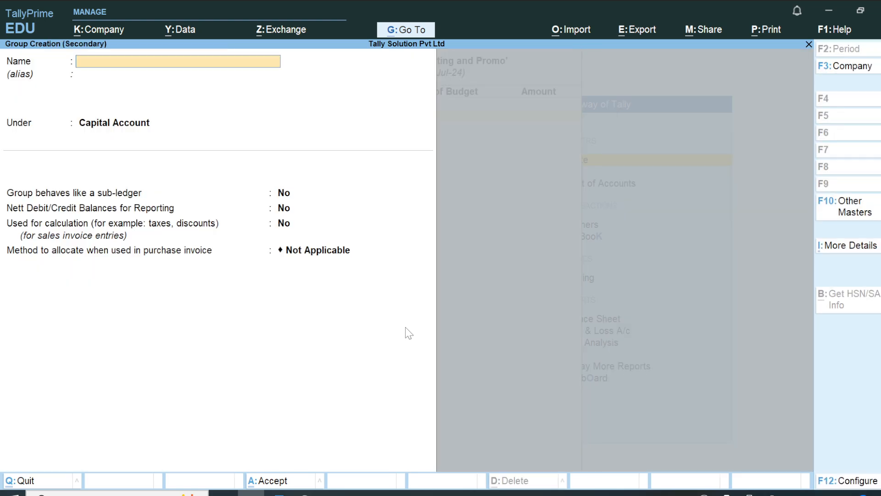
text(Markating Budget Exe)
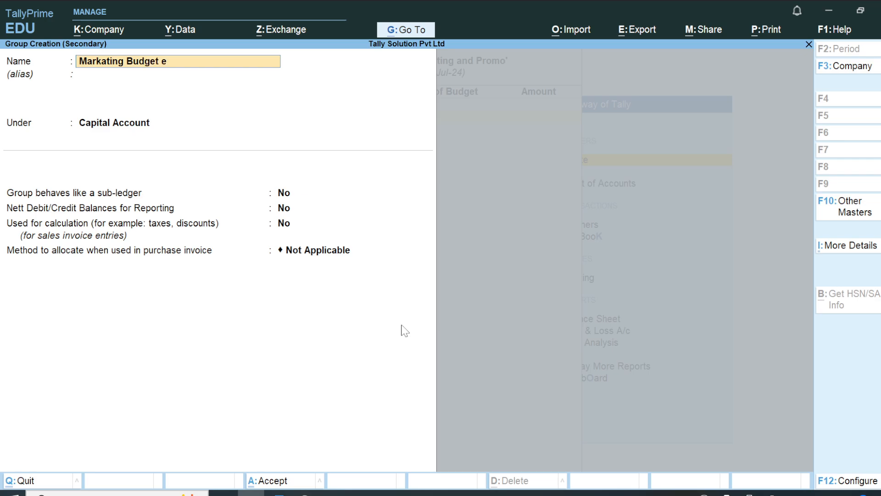
key(Return)
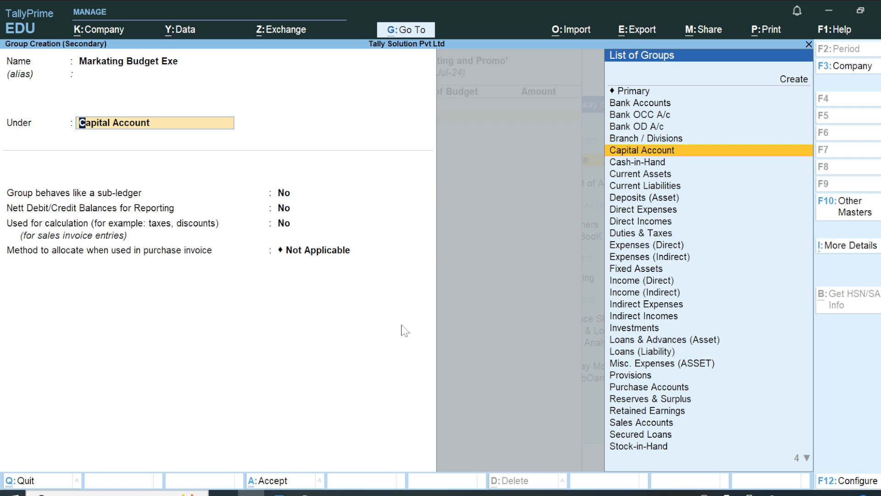
text(In)
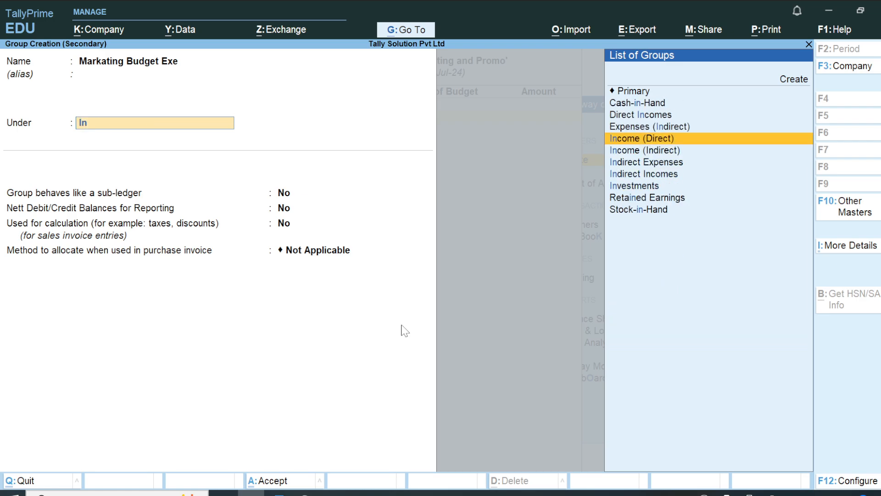
key(Down)
key(Down)
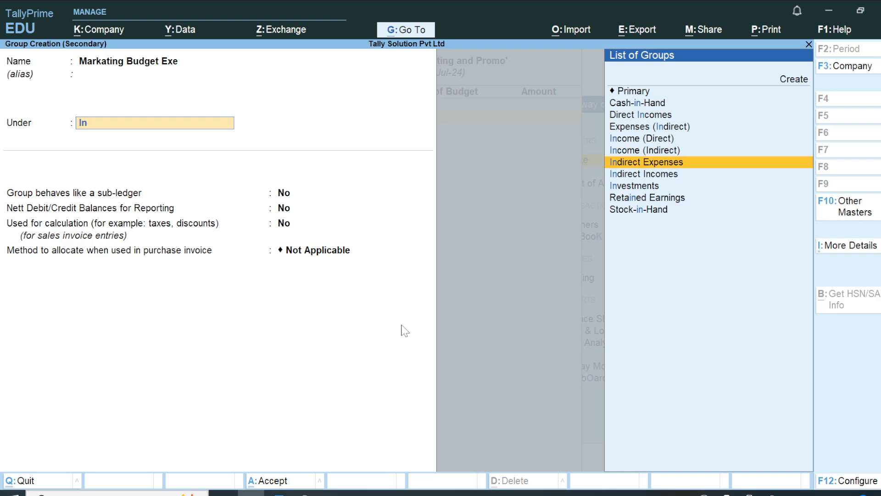
key(Return)
Step: Keep the default GST and HSN/SAC settings and save the new group
key(Return)
key(Return)
key(Return)
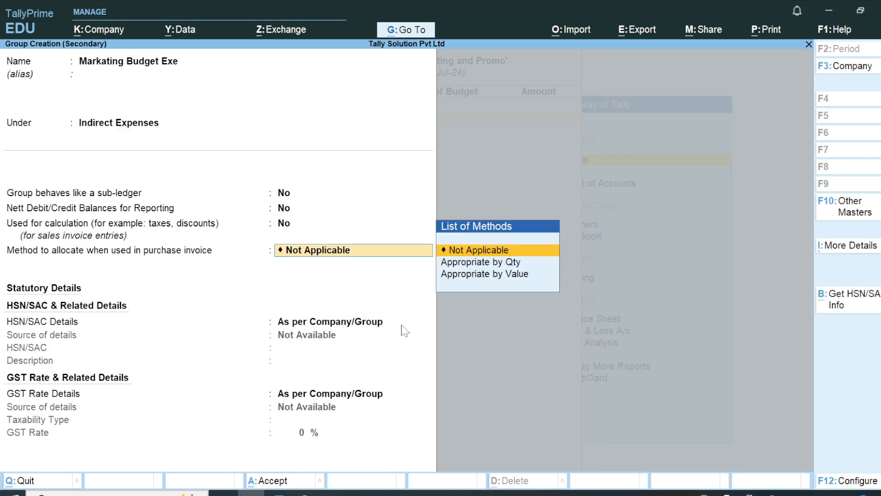
key(Return)
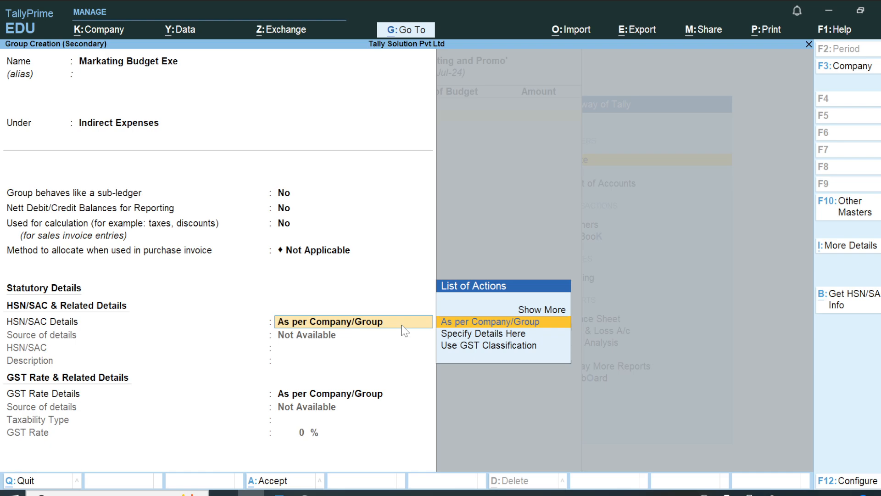
key(Return)
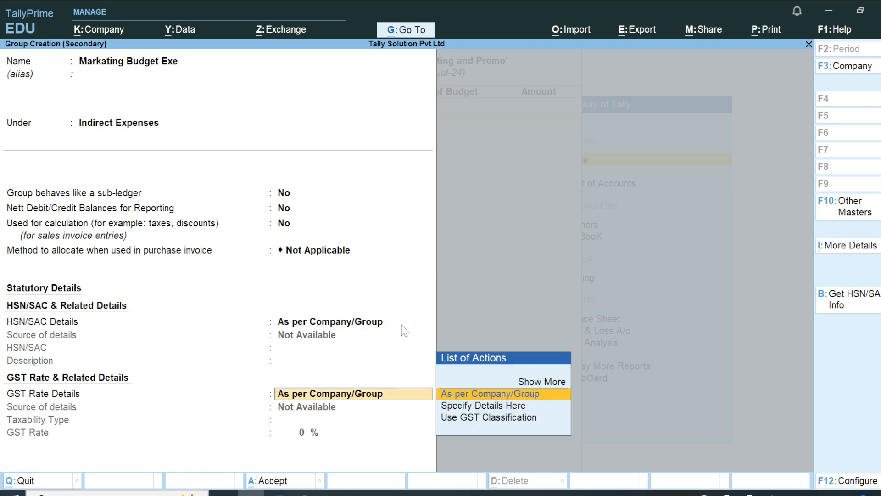
click(402, 325)
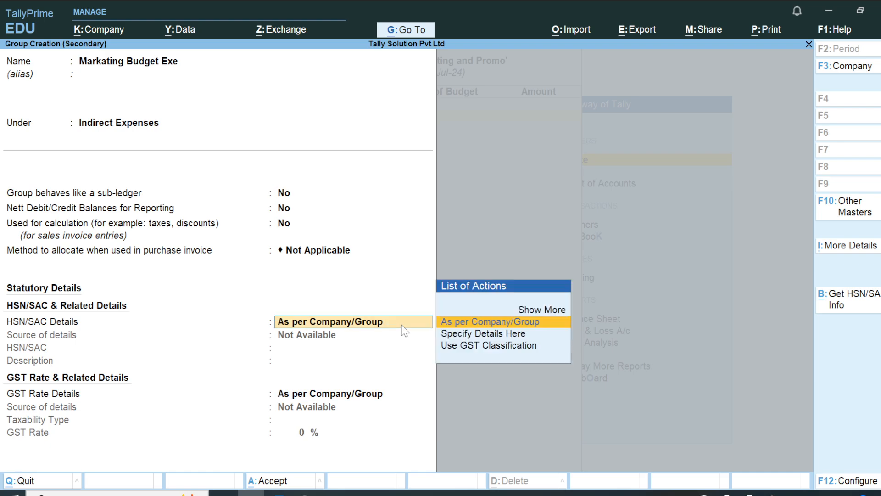
key(BackSpace)
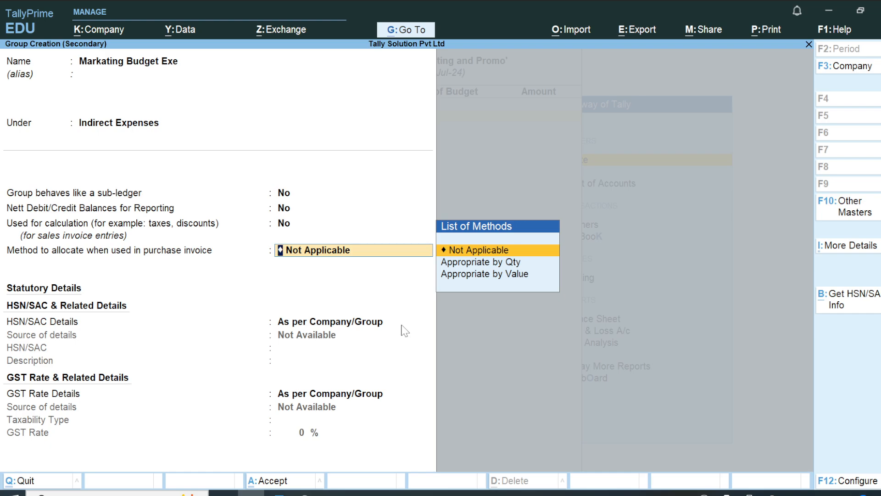
key(Return)
key(Return)
key(ctrl)
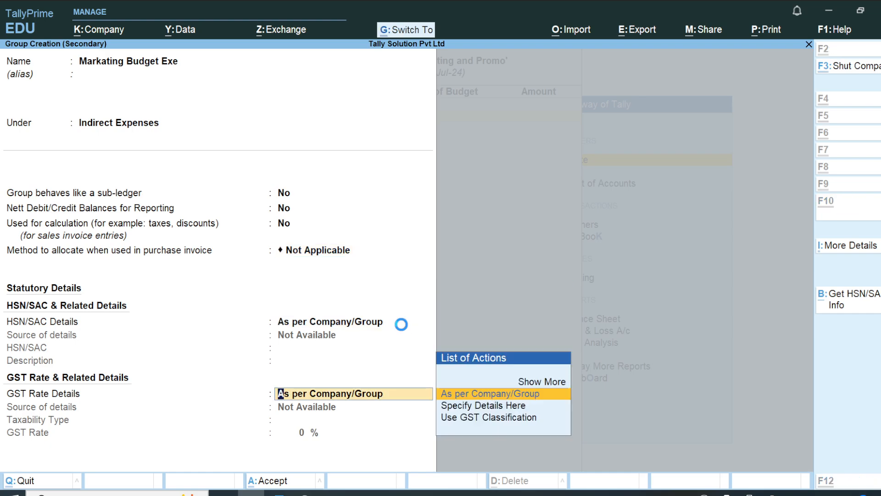
key(ctrl+a)
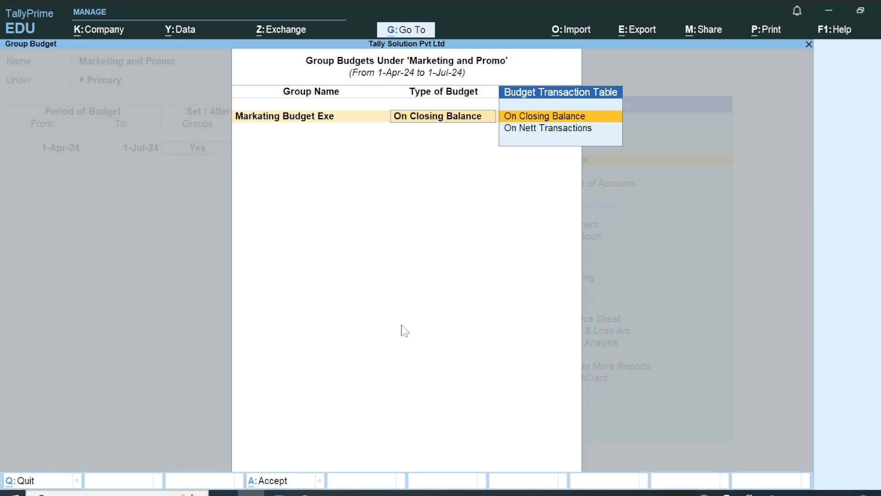
Step: Budget Markating Budget Exe at 50,000 on nett transactions
key(Down)
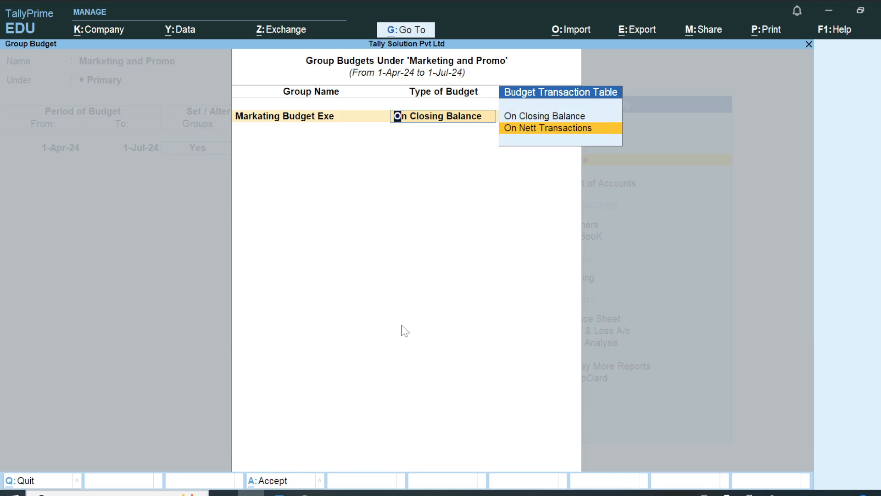
key(Up)
key(Down)
key(Return)
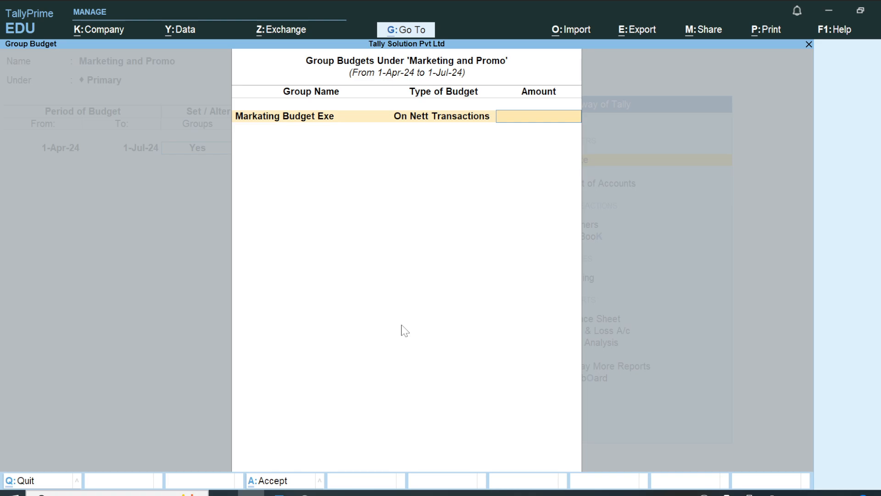
text(50000)
key(Return)
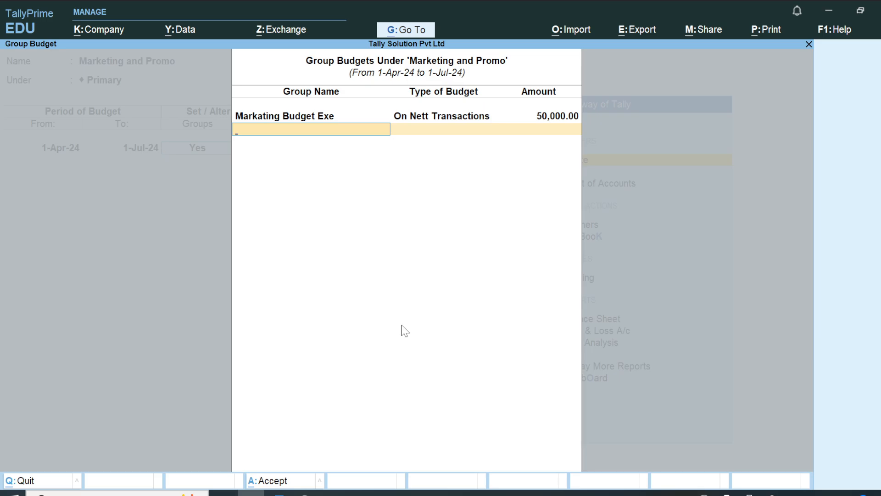
key(Return)
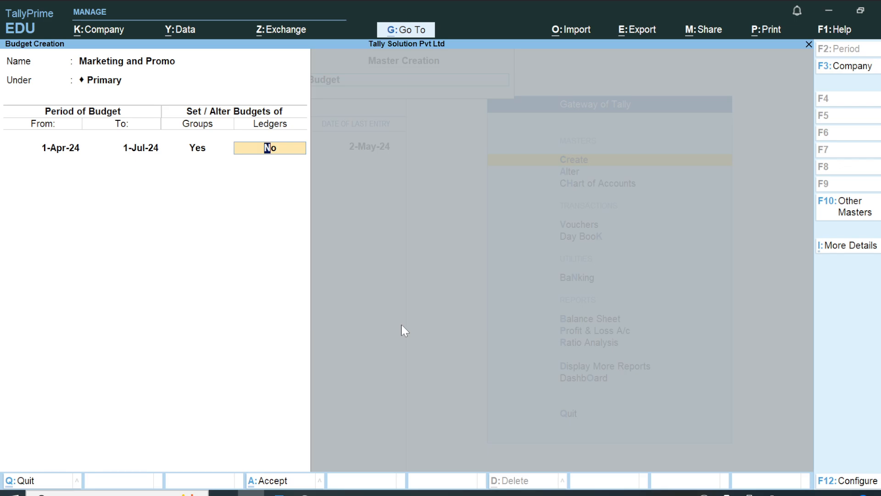
Step: Turn on Ledger budgets, leave them empty, and proceed to save the budget
text(y)
key(Return)
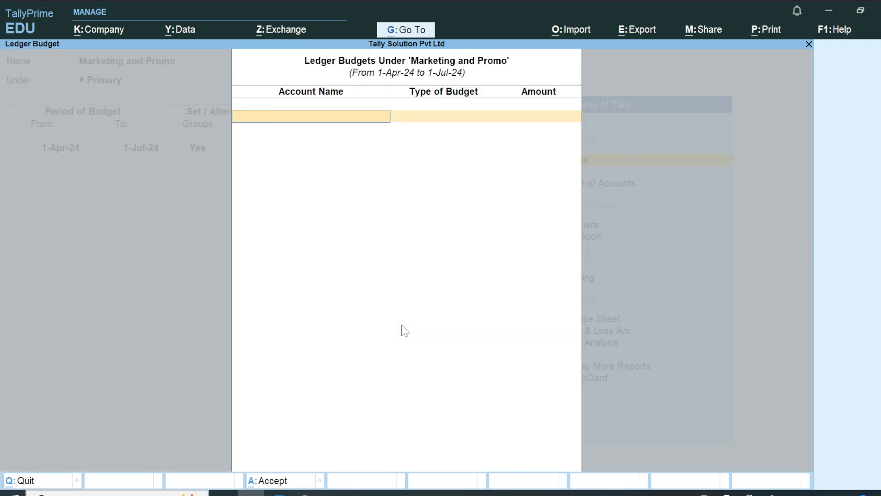
key(Down)
key(Down)
key(Down)
key(Down)
key(Down)
key(Down)
key(Down)
key(Down)
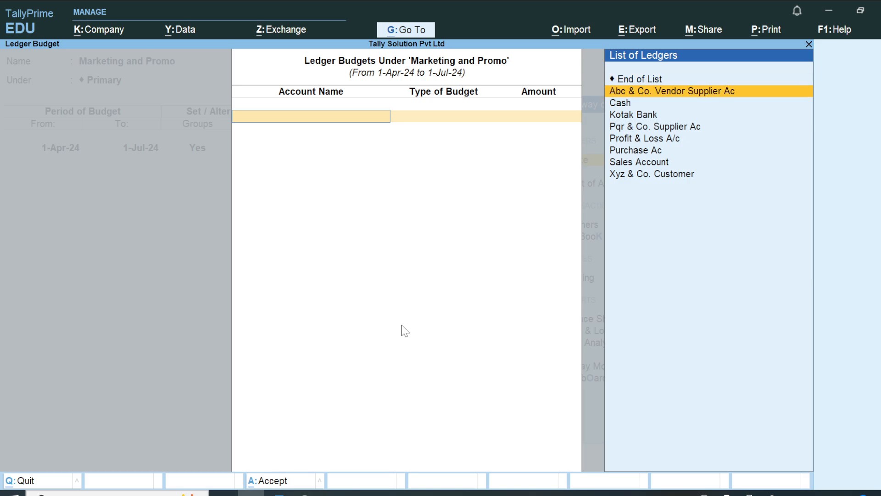
key(Up)
key(Home)
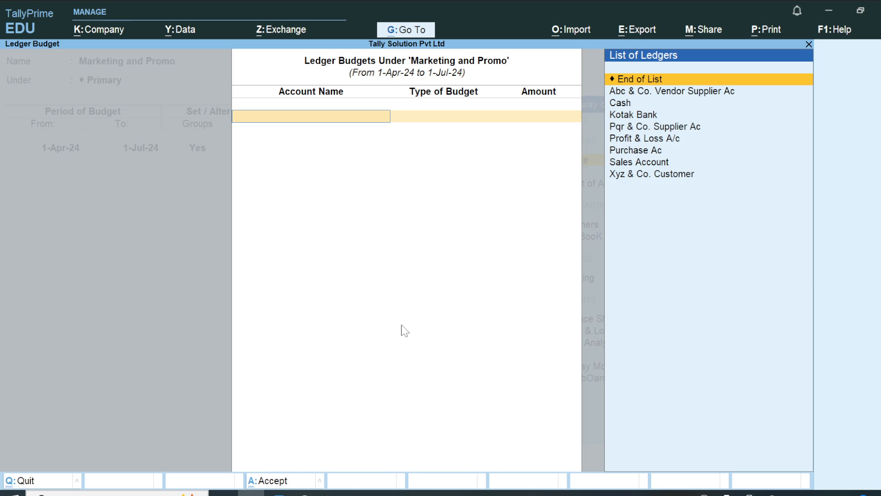
text(m)
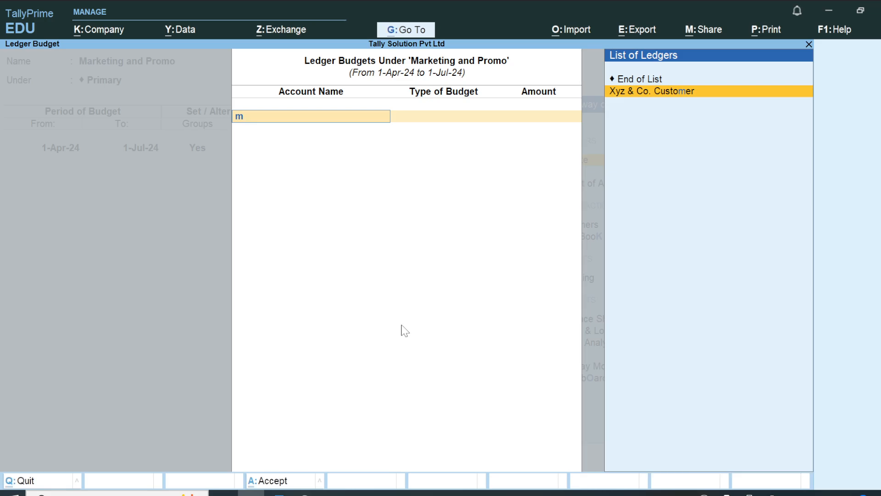
key(BackSpace)
key(Return)
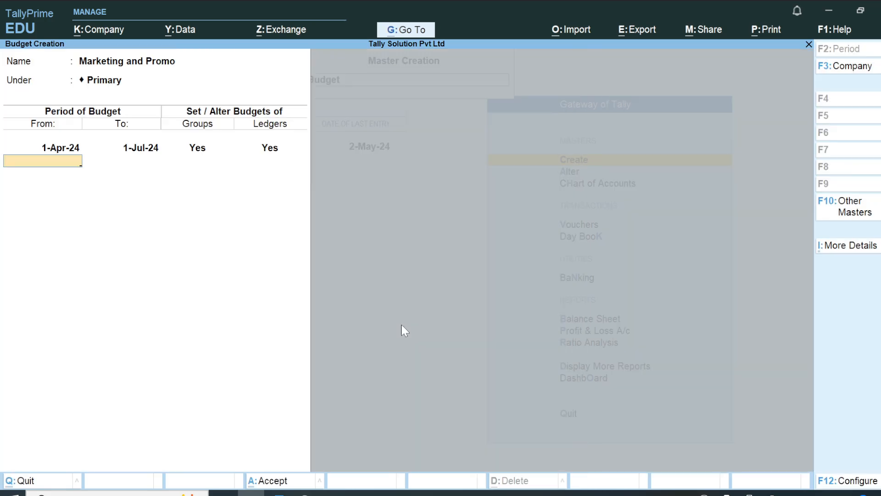
key(Return)
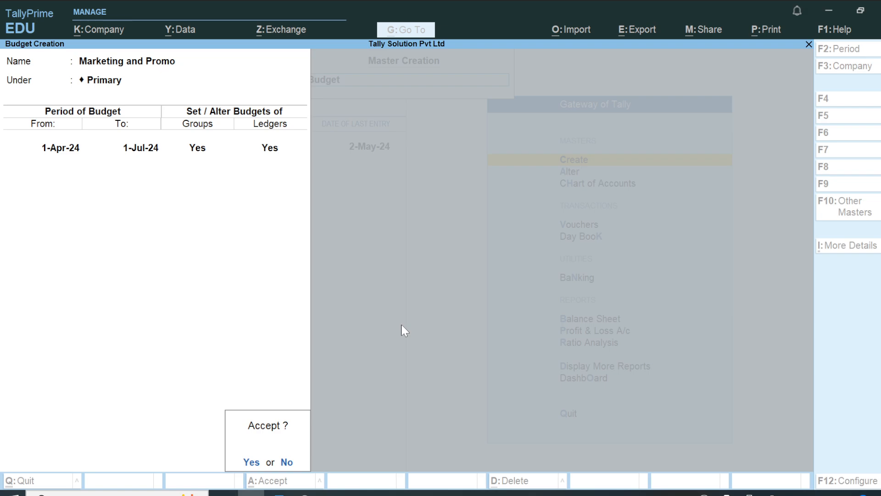
Step: Save the budget and reopen 'Marketing and Promo' via Alter > Budget
key(Return)
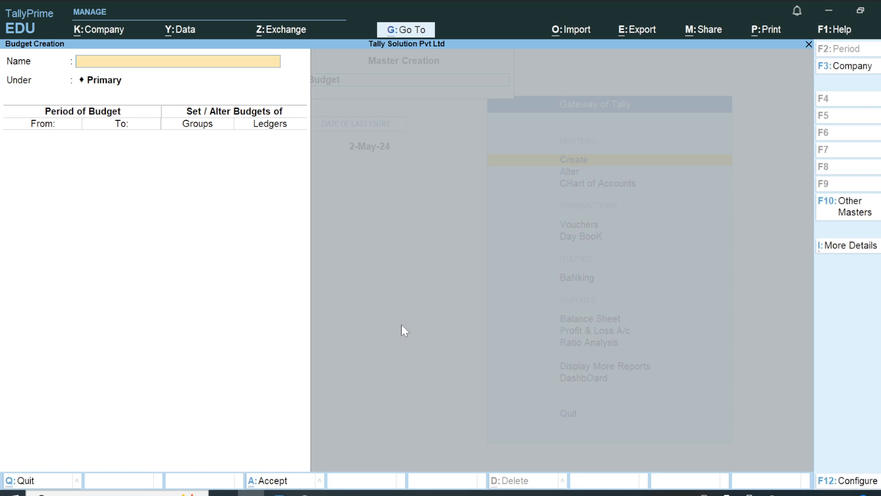
key(Escape)
key(Escape)
key(Escape)
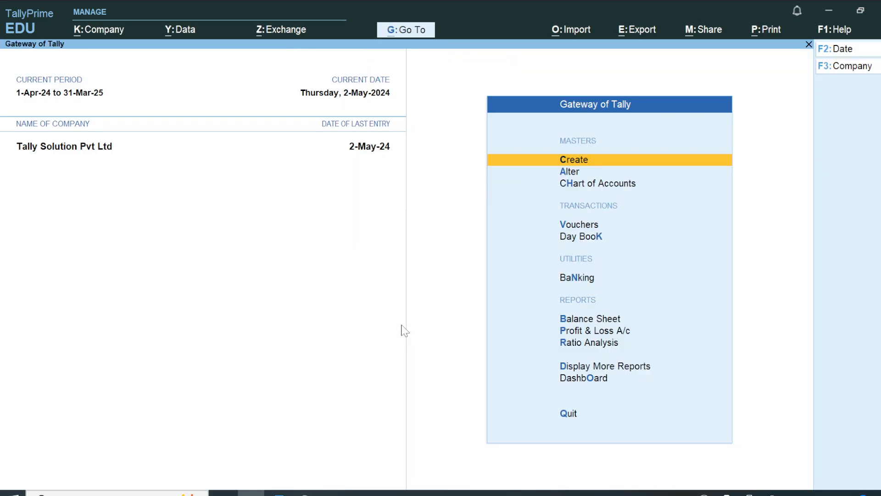
key(Escape)
key(Down)
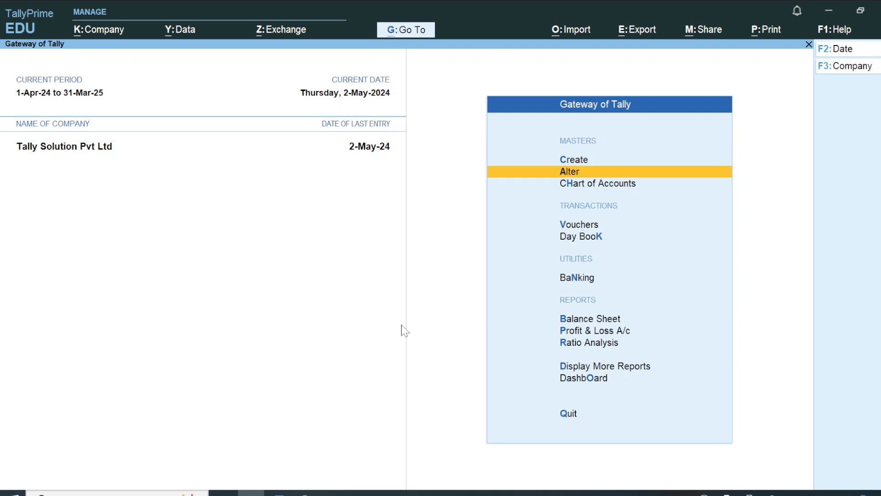
key(Up)
key(Down)
key(Up)
key(Down)
key(Return)
key(Down)
key(Down)
key(Down)
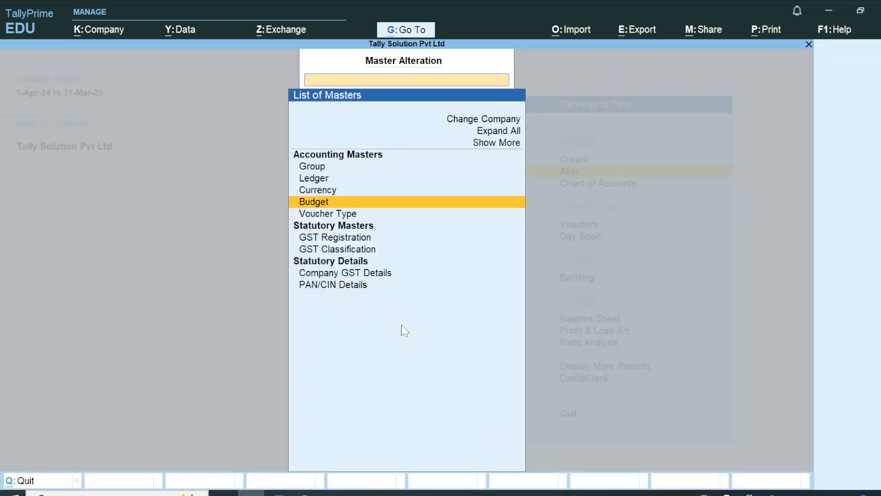
key(Return)
key(Return)
key(Return)
key(Return)
key(Return)
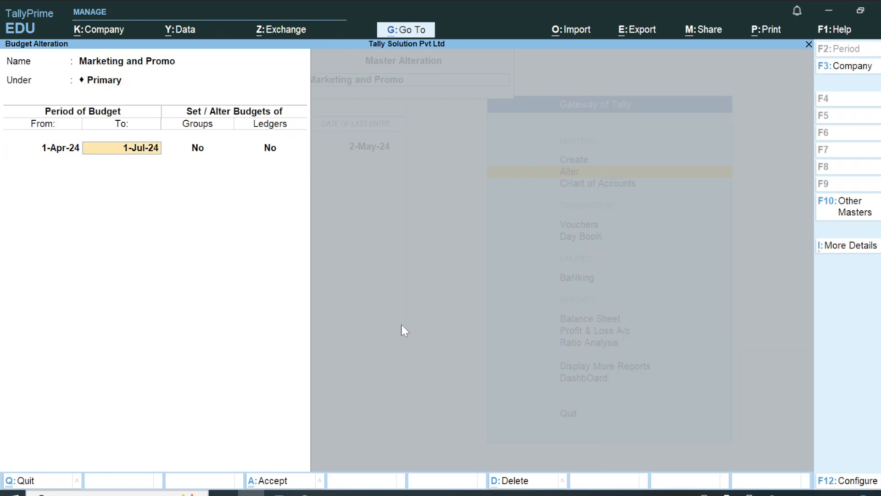
key(Return)
Step: Keep the 50,000.00 group budget, enable ledger budgets, then return to the Word exercise
key(y)
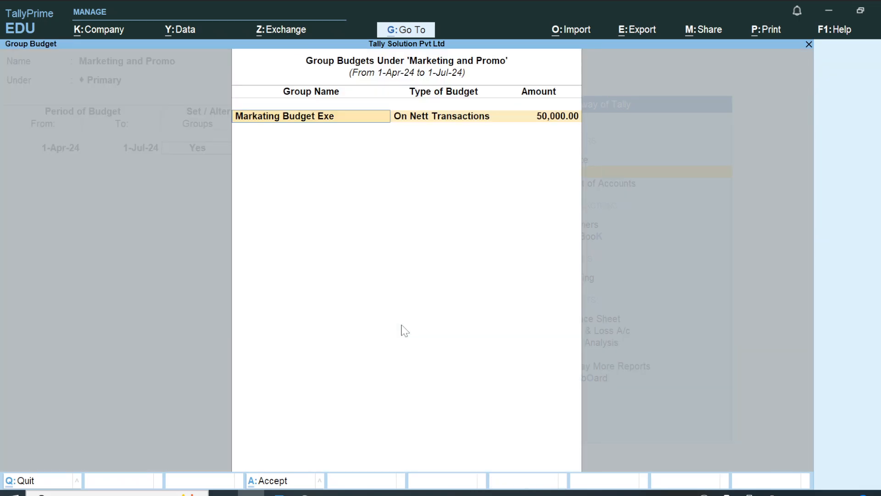
key(Return)
key(Return)
key(Return)
key(Return)
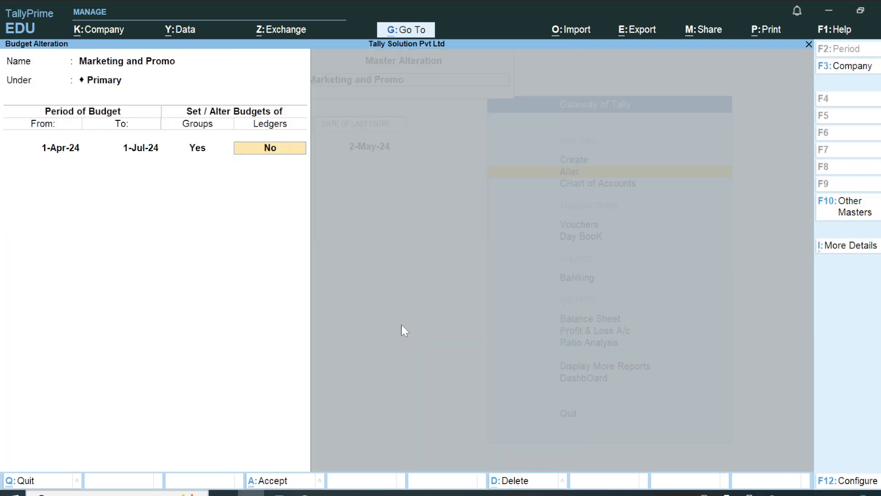
key(y)
key(Return)
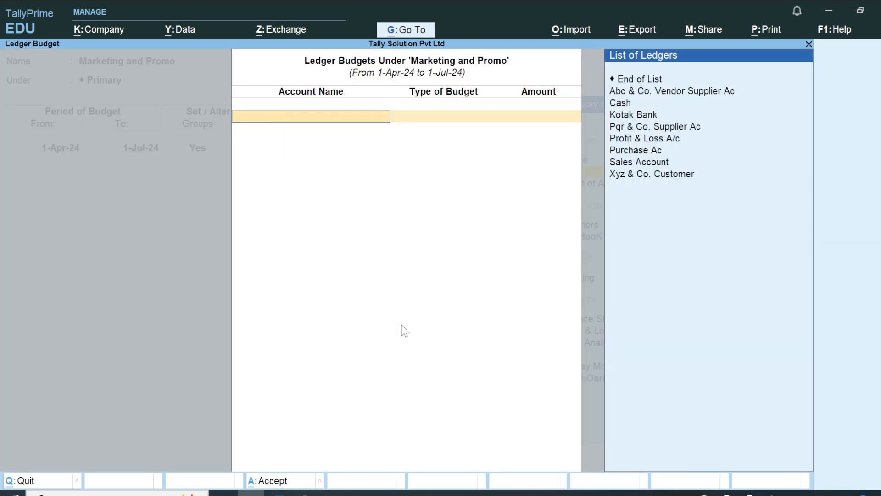
key(alt+Tab)
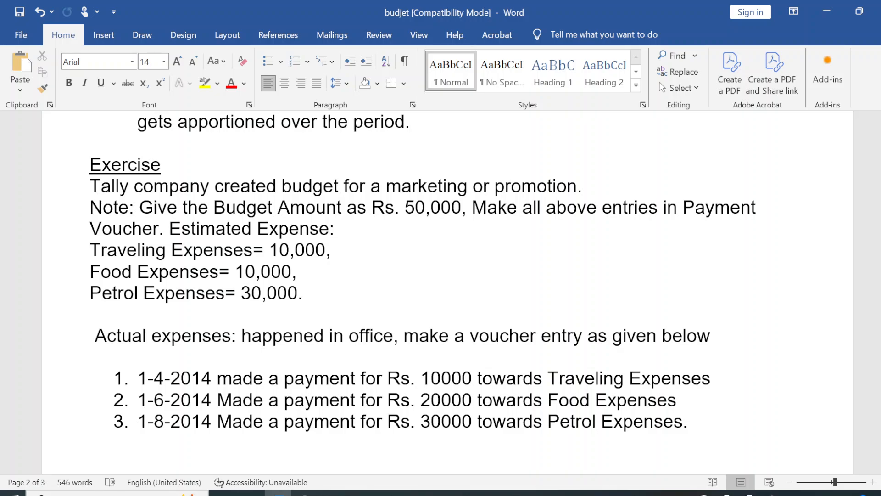
Step: Start a new ledger named 'Traveling Expenses', copied from the Word exercise
drag(90, 249, 217, 255)
key(ctrl+c)
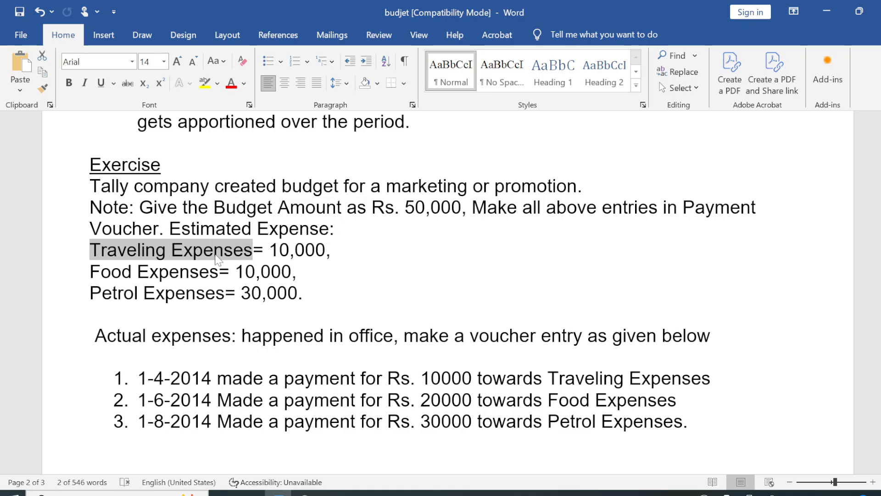
key(alt+Tab)
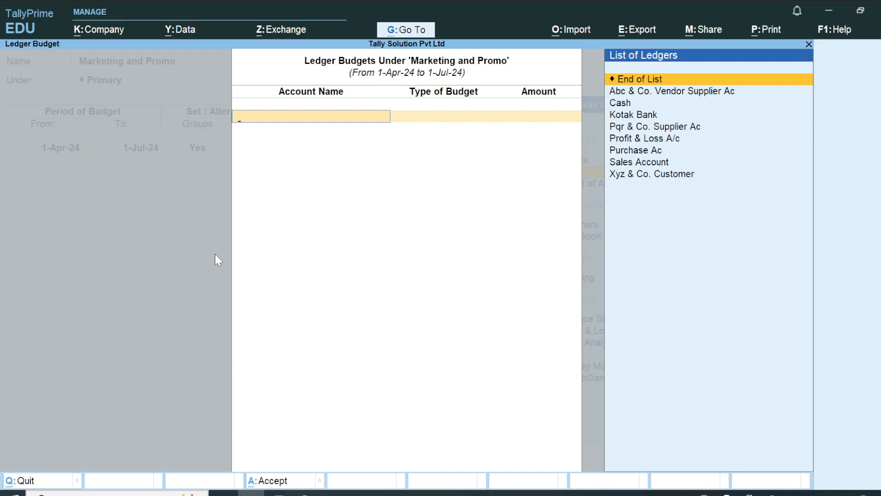
key(ctrl)
key(ctrl+v)
key(alt+c)
key(ctrl)
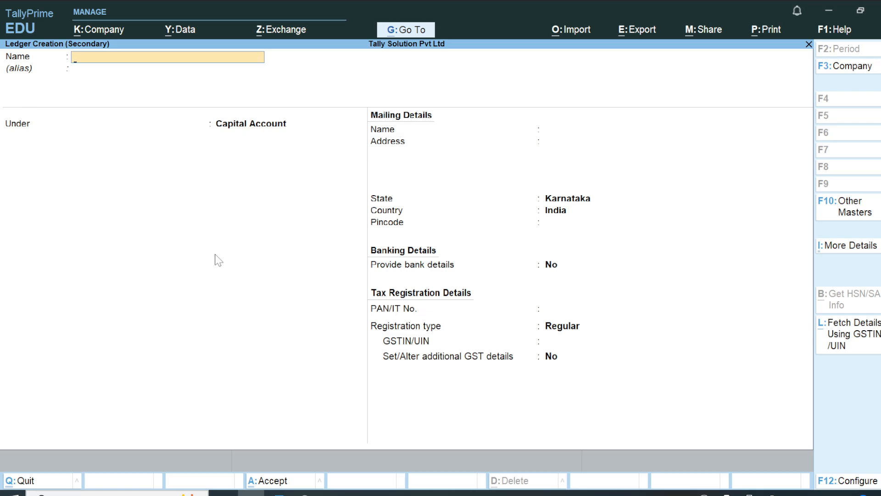
key(alt+Tab)
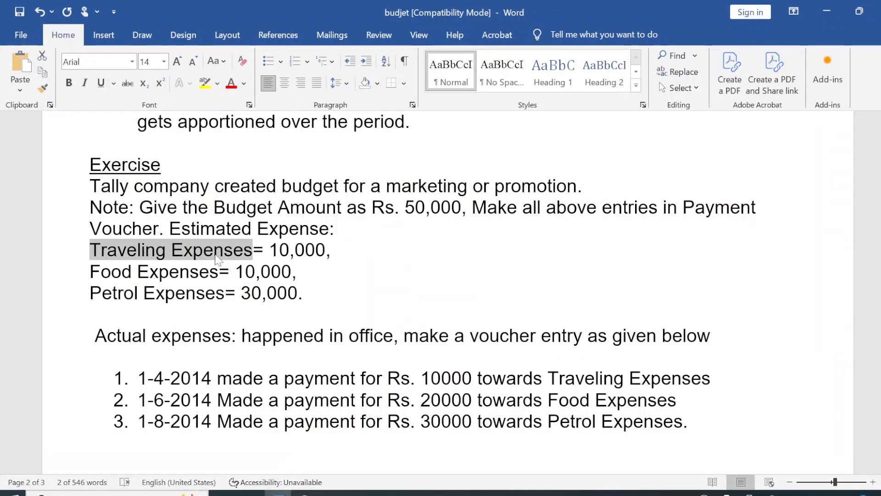
key(alt+Tab)
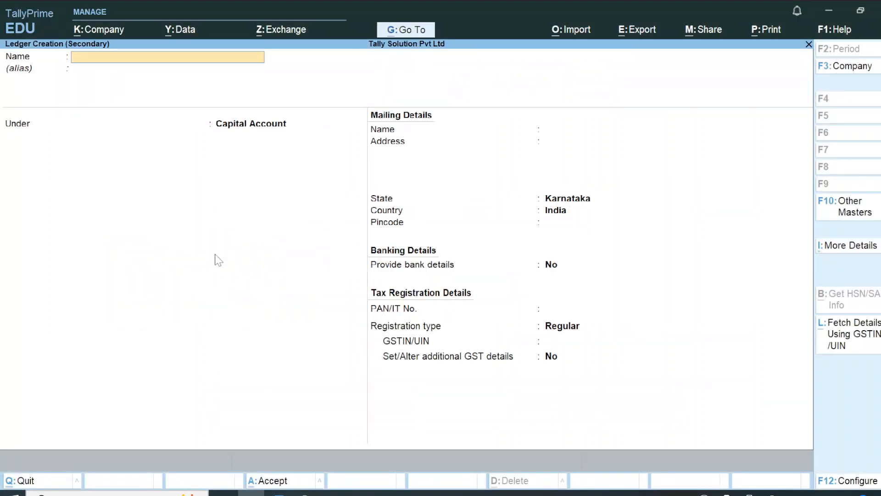
key(ctrl+alt+v)
key(Return)
key(Return)
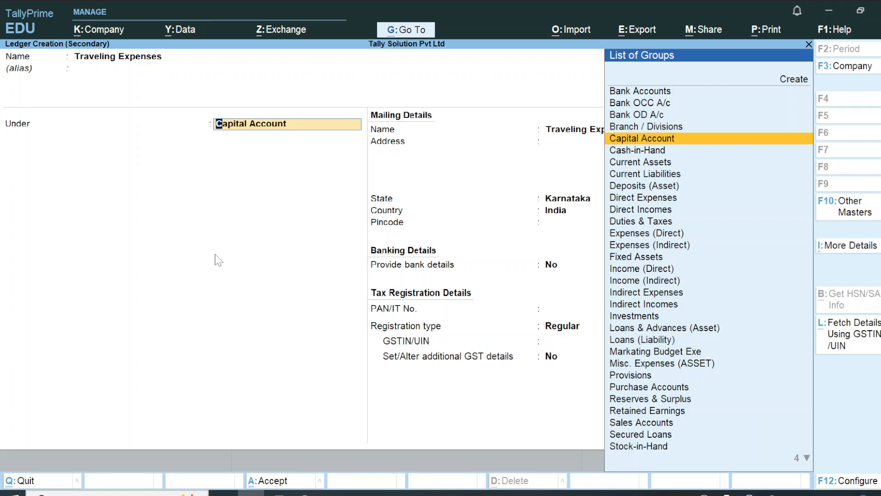
Step: Put the ledger under the marketing budget group, save it, and budget 10,000 on Nett Transactions
text(Bu)
key(Return)
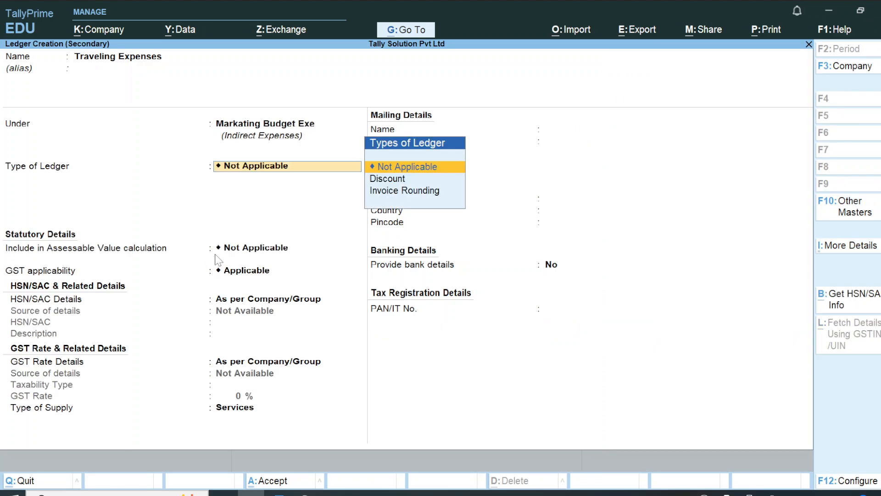
key(Return)
key(Return)
key(ctrl)
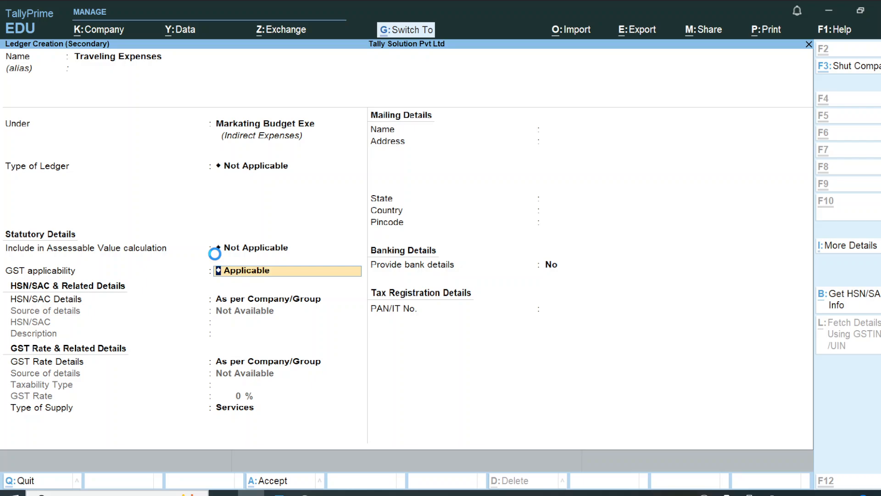
key(ctrl+a)
key(Return)
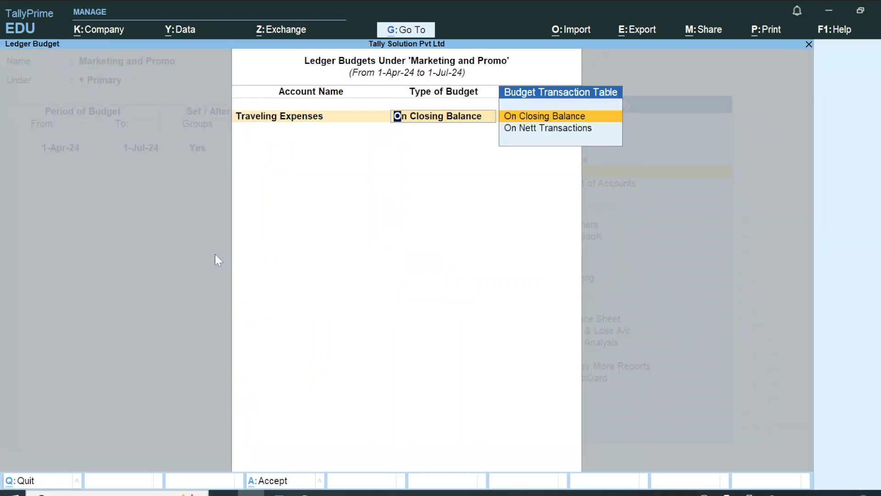
key(Down)
key(Return)
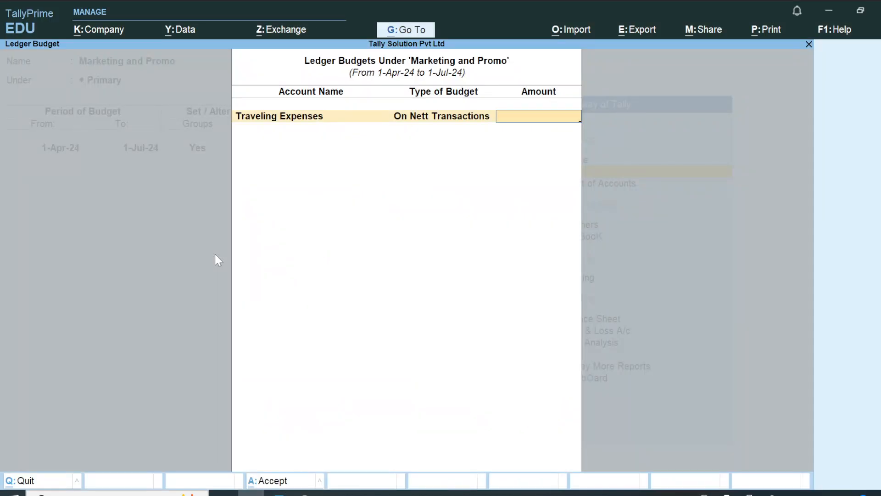
text(10000)
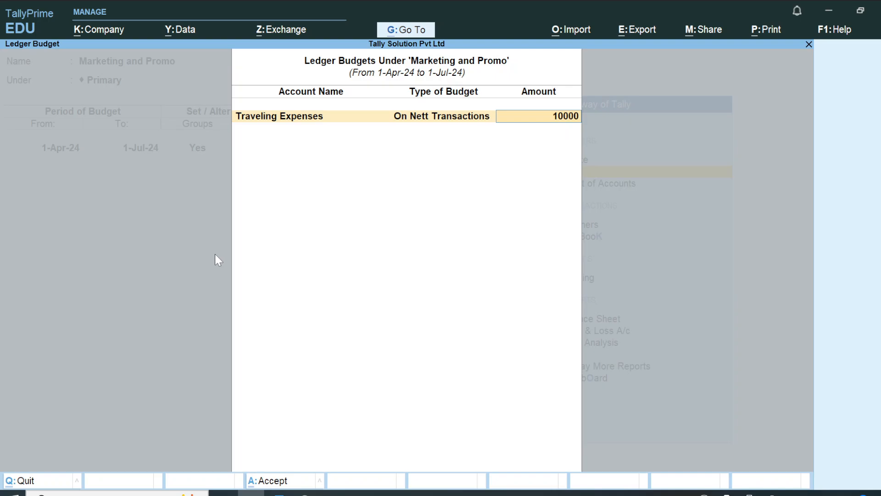
key(Return)
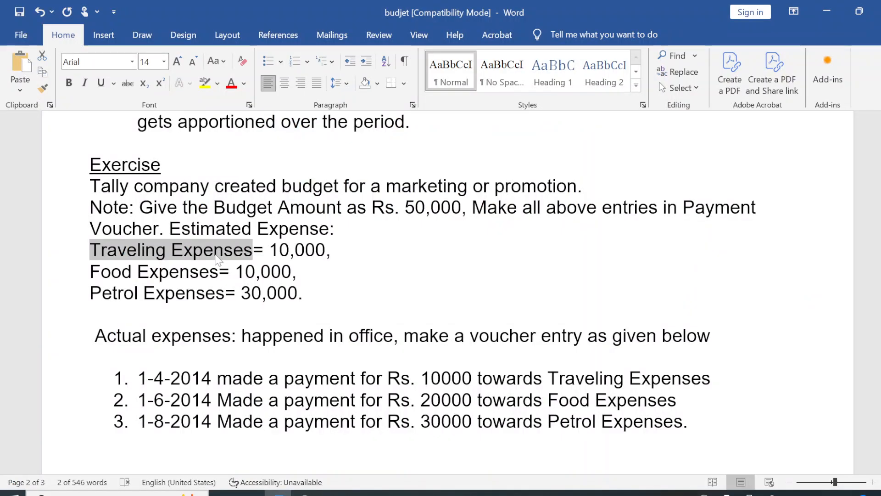
Step: Copy 'Food Expenses' from the Word exercise text
drag(91, 271, 202, 277)
key(ctrl+c)
click(201, 275)
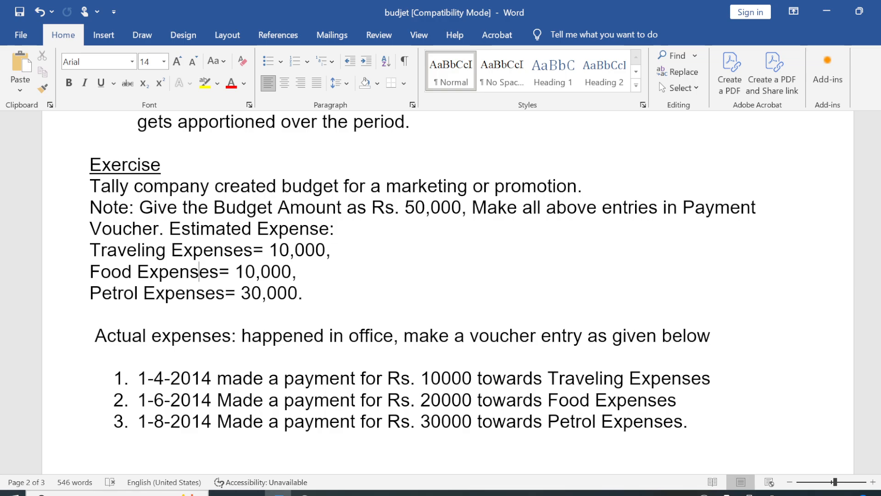
drag(90, 272, 218, 271)
click(190, 271)
drag(90, 272, 218, 271)
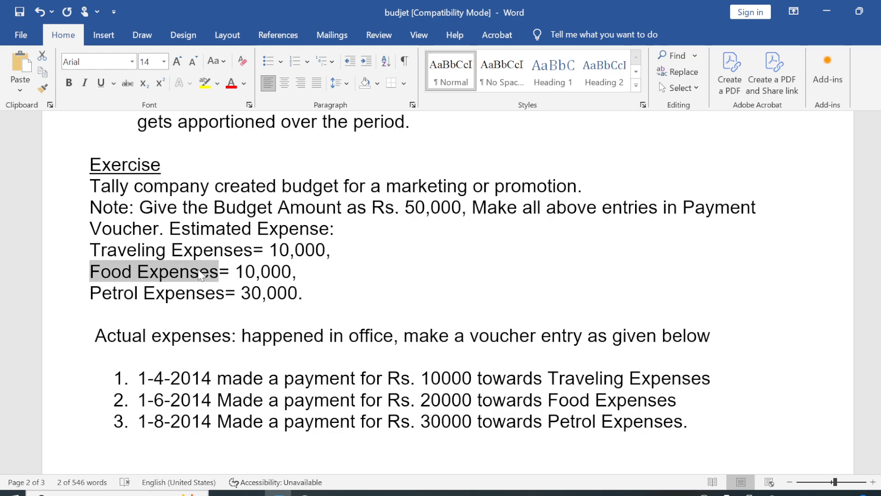
key(alt+Tab)
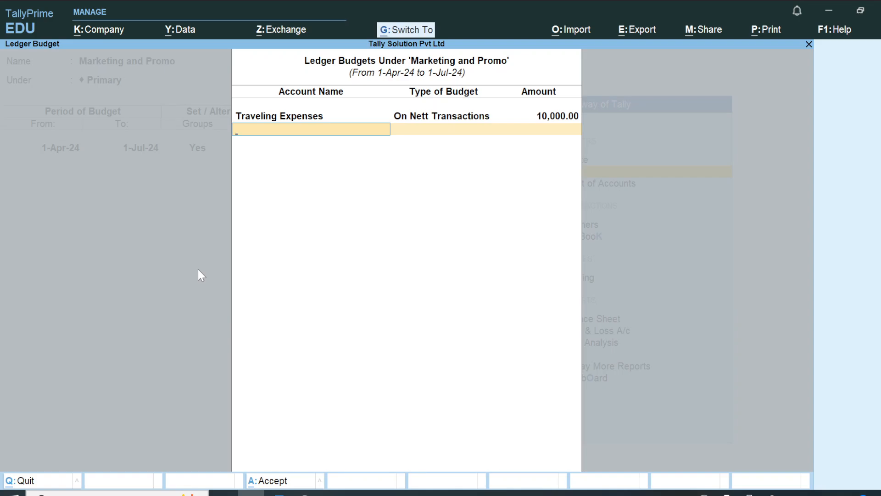
Step: Create a 'Food Expenses' ledger under the marketing budget group
key(ctrl+v)
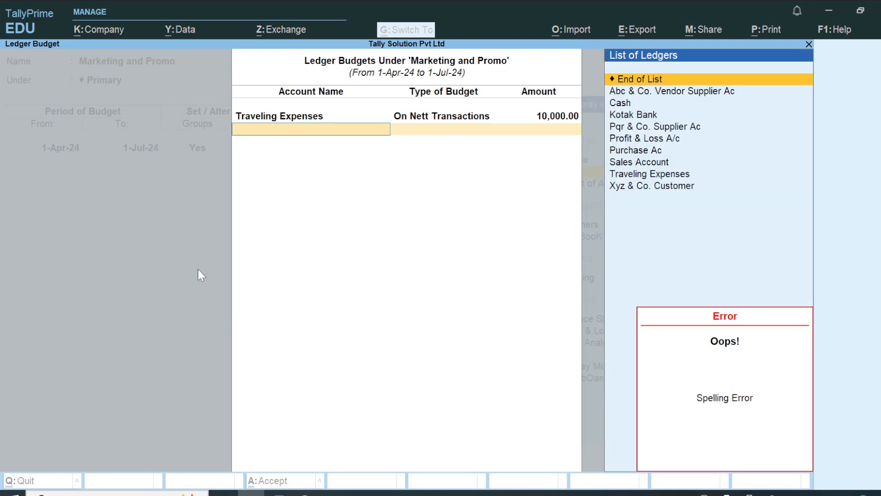
key(alt+c)
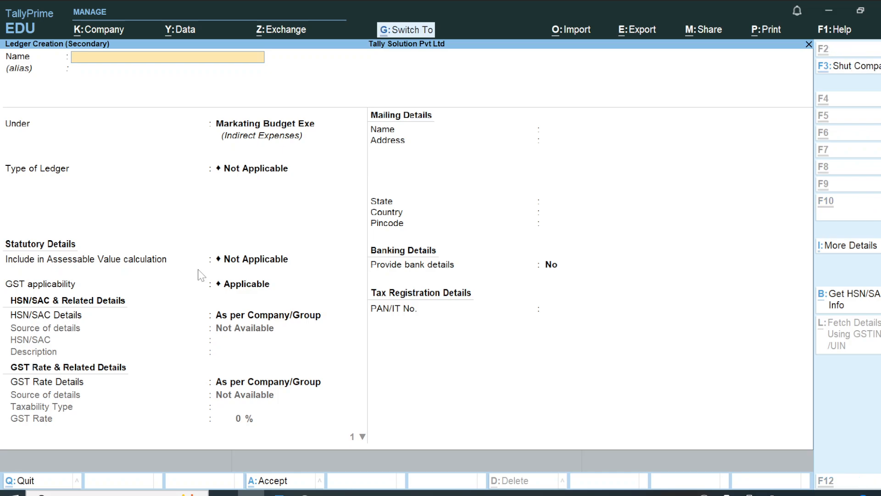
key(ctrl+v)
key(Return)
key(Return)
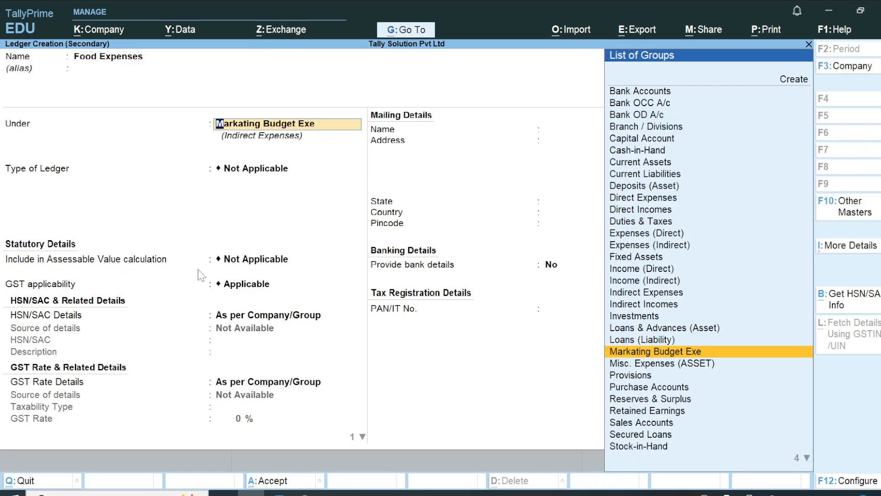
key(Return)
key(Return)
key(Return)
key(Return)
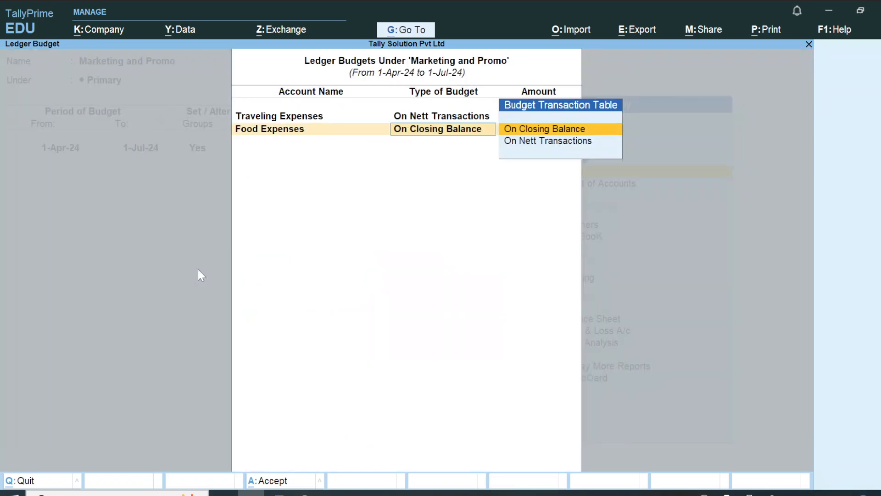
Step: Budget Food Expenses at 10,000 on Nett Transactions, then select 'Petrol Expenses' in the exercise
key(Down)
key(Return)
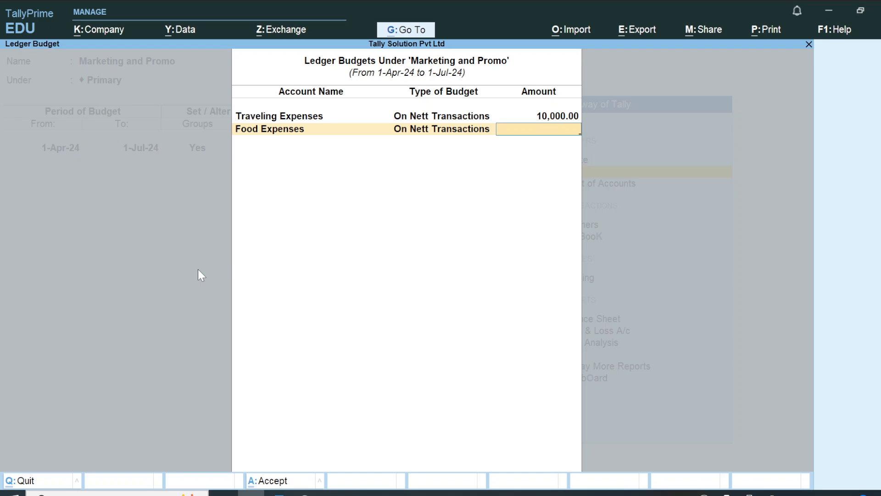
key(ctrl+alt+v)
key(BackSpace)
key(BackSpace)
key(BackSpace)
key(BackSpace)
key(BackSpace)
key(BackSpace)
key(BackSpace)
key(BackSpace)
key(BackSpace)
key(BackSpace)
key(BackSpace)
key(BackSpace)
key(BackSpace)
text(10000)
key(Return)
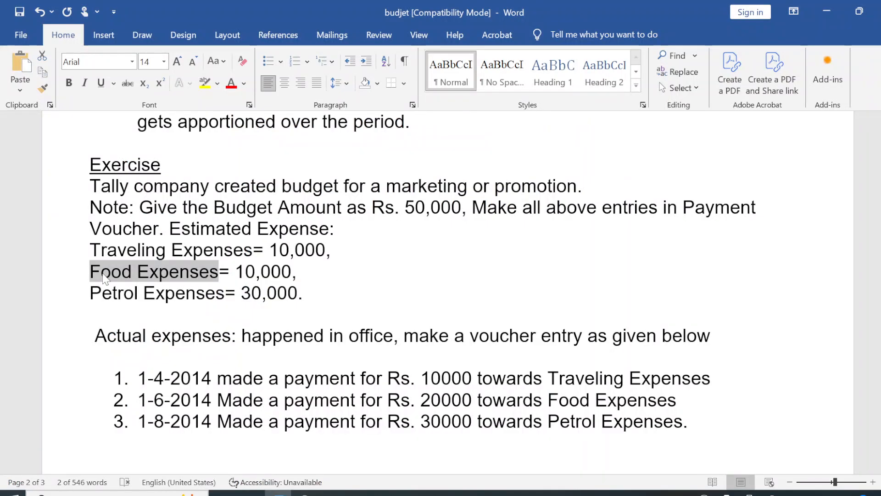
drag(90, 293, 224, 293)
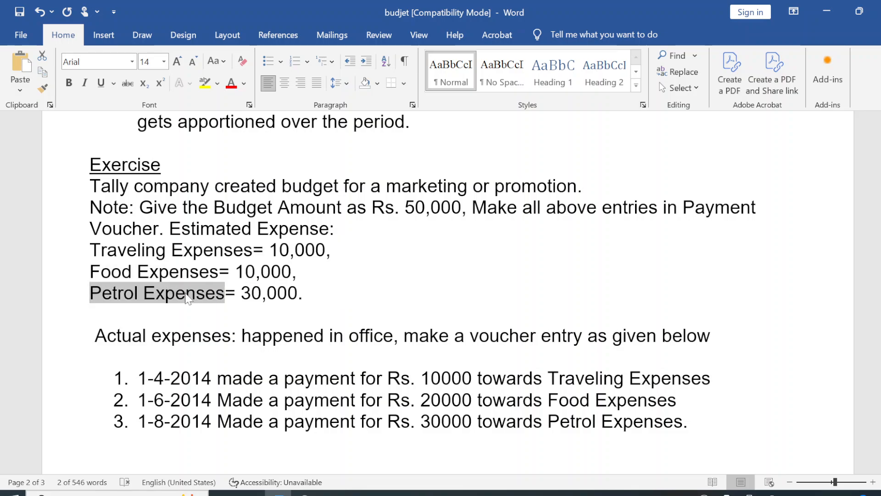
key(alt+Tab)
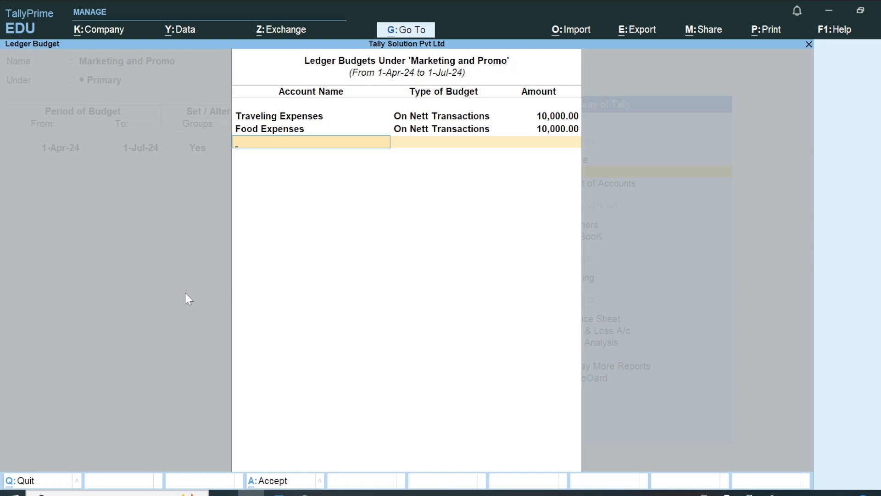
Step: Create and save a 'Petrol Expenses' ledger under the marketing budget group
key(alt+c)
text(Foo)
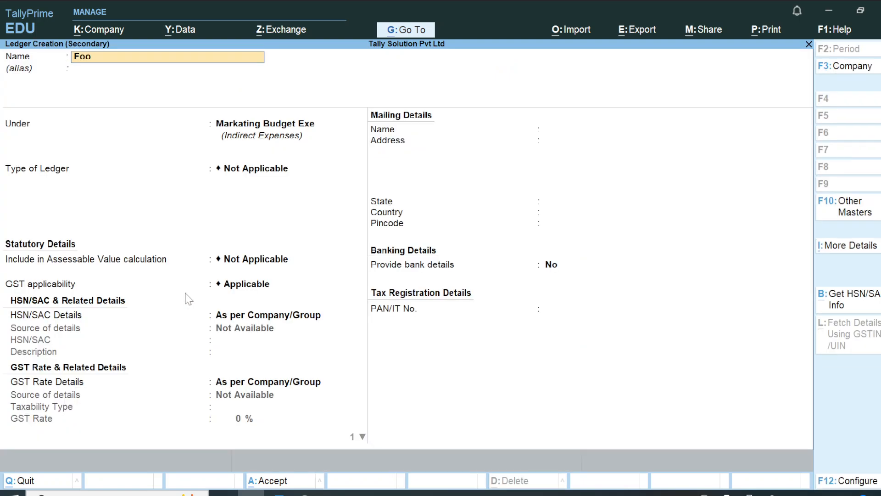
text(d)
key(BackSpace)
key(BackSpace)
key(BackSpace)
key(BackSpace)
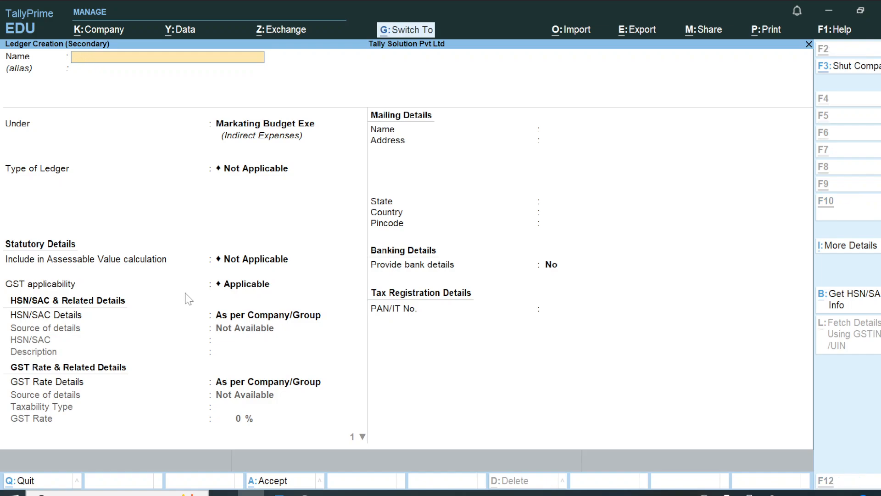
text(Petrol Expenses)
key(alt+Tab)
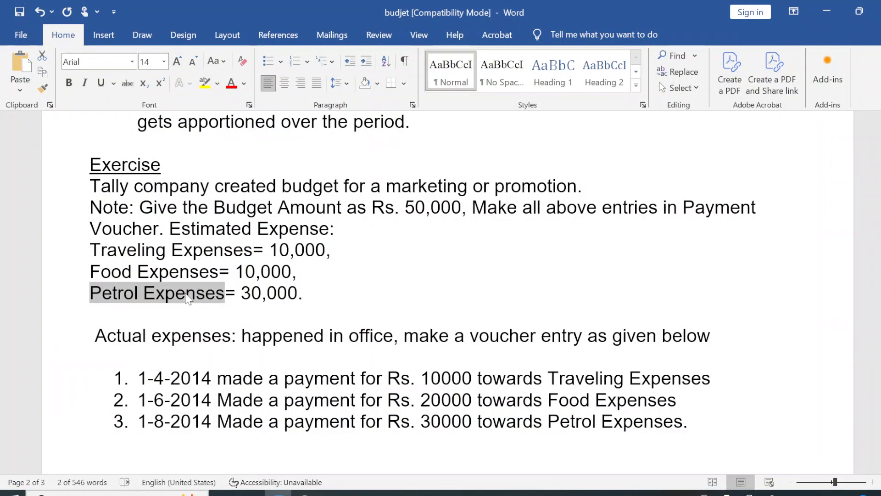
key(alt+Tab)
key(Return)
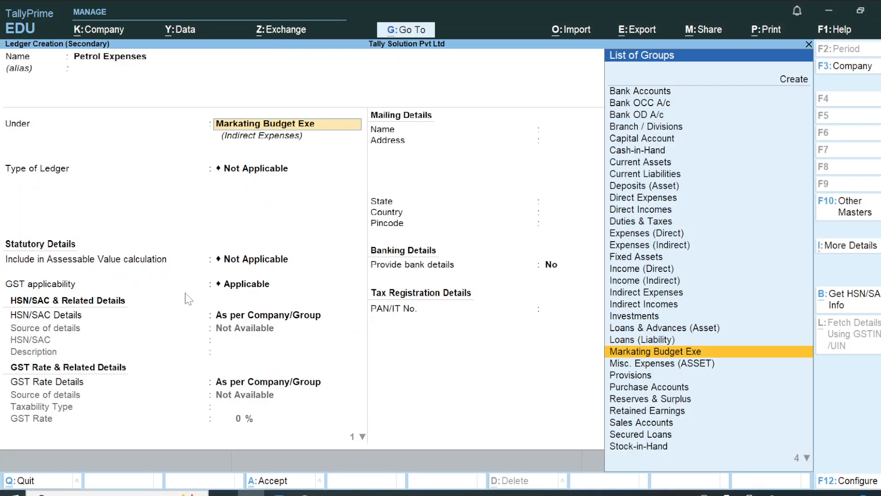
key(Return)
key(Return)
key(Return)
key(Return)
key(Return)
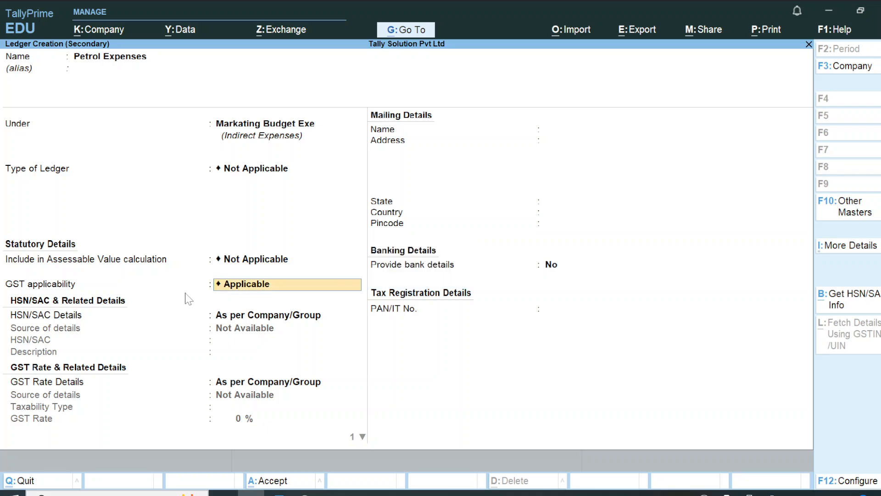
key(Return)
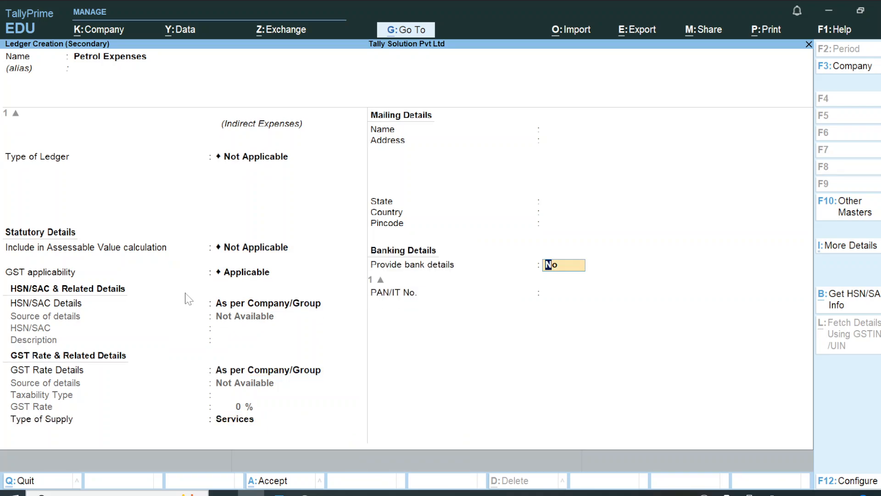
key(ctrl+a)
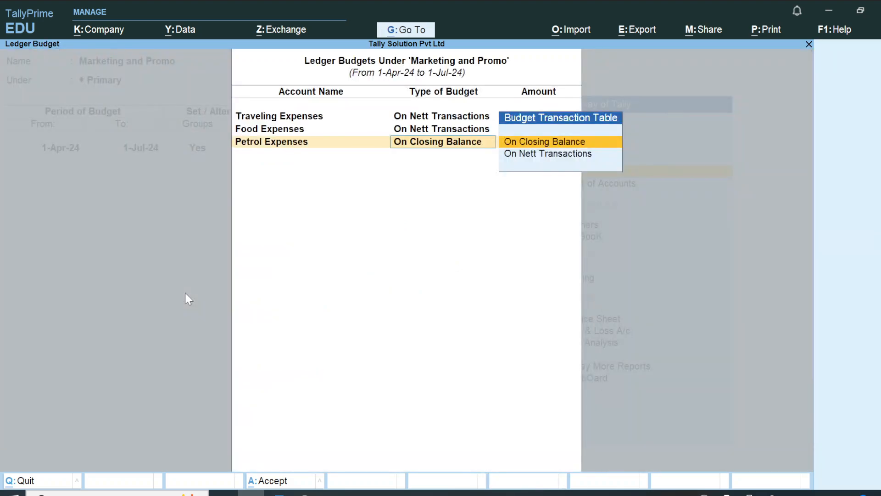
Step: Budget Petrol Expenses at 30,000 on Nett Transactions and finish the budget list
key(Return)
key(BackSpace)
key(Down)
key(Return)
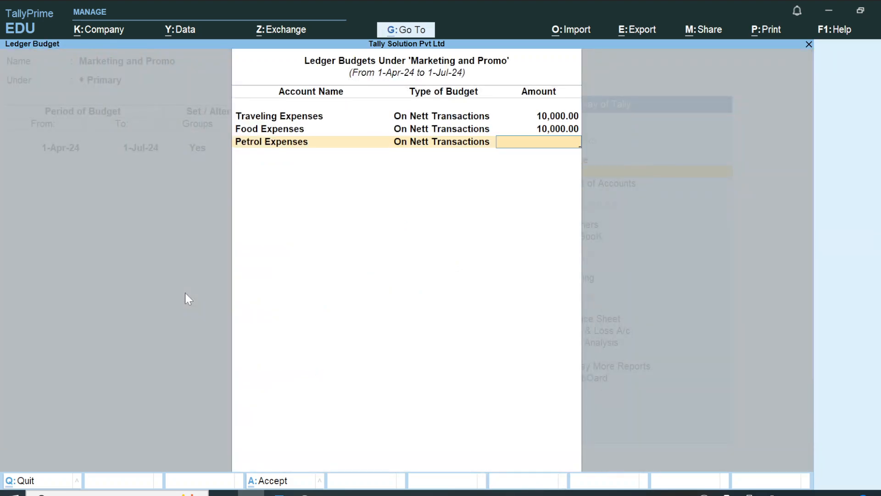
key(alt+Tab)
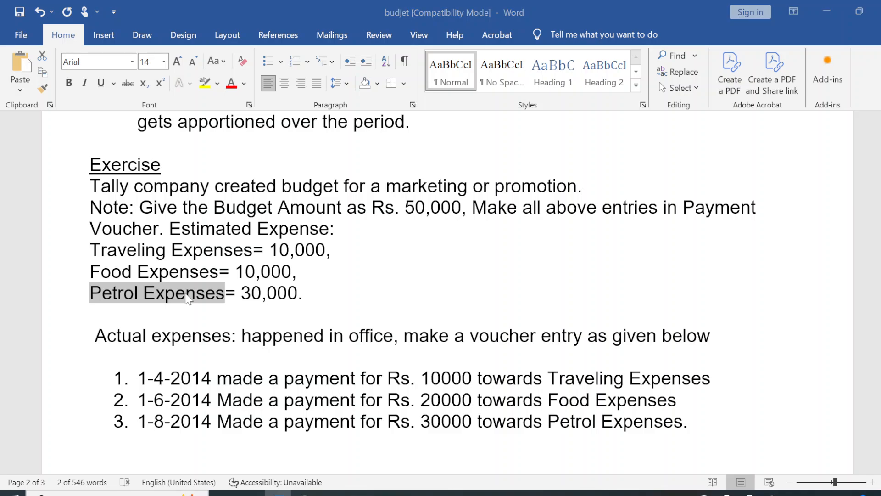
key(alt+Tab)
text(300)
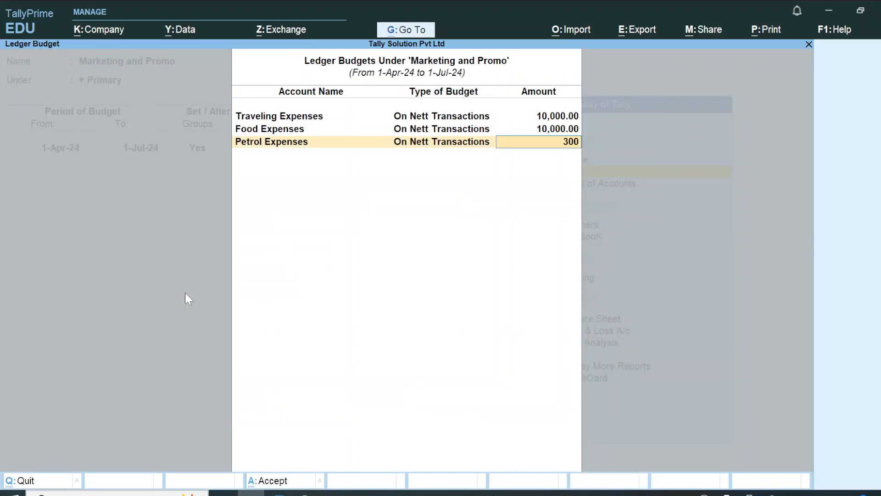
text(00)
key(Return)
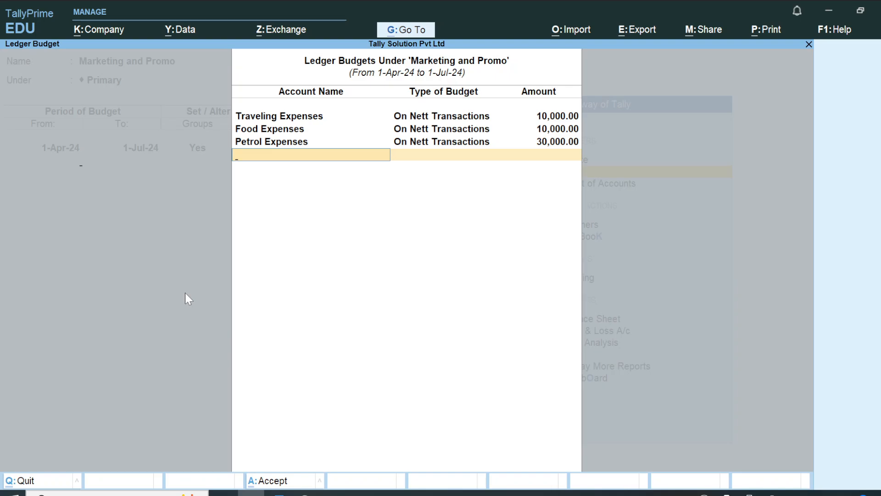
key(Return)
key(Return)
Step: Save the Marketing and Promo budget and return to the Gateway of Tally
key(y)
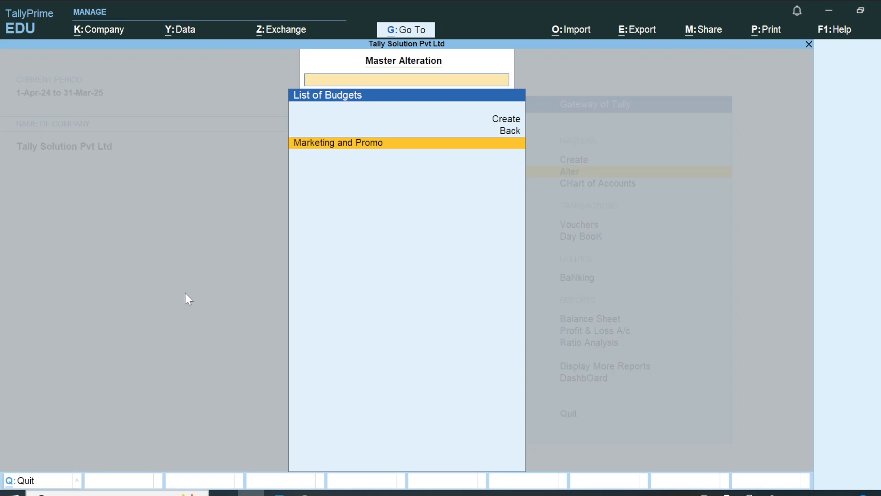
key(Escape)
key(Escape)
key(Escape)
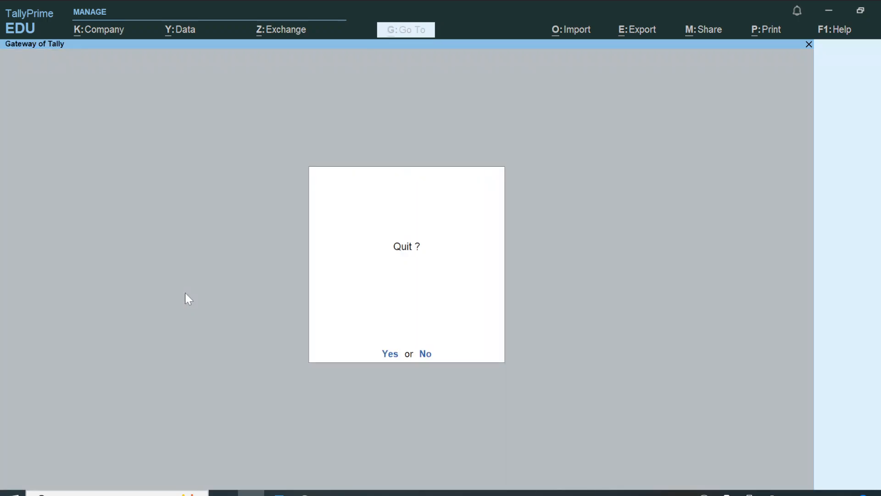
key(n)
Step: Highlight 'Estimated Expense:' and 'Actual expenses' in yellow in the Word exercise
key(alt+Tab)
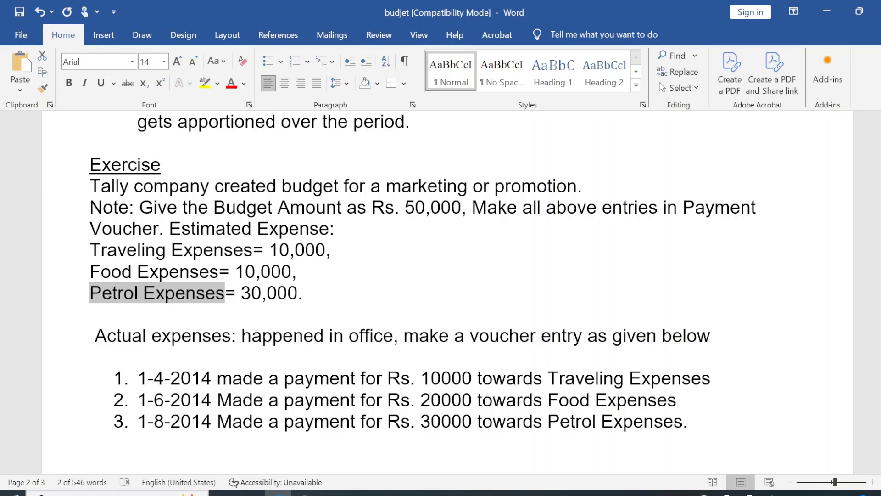
drag(170, 229, 334, 228)
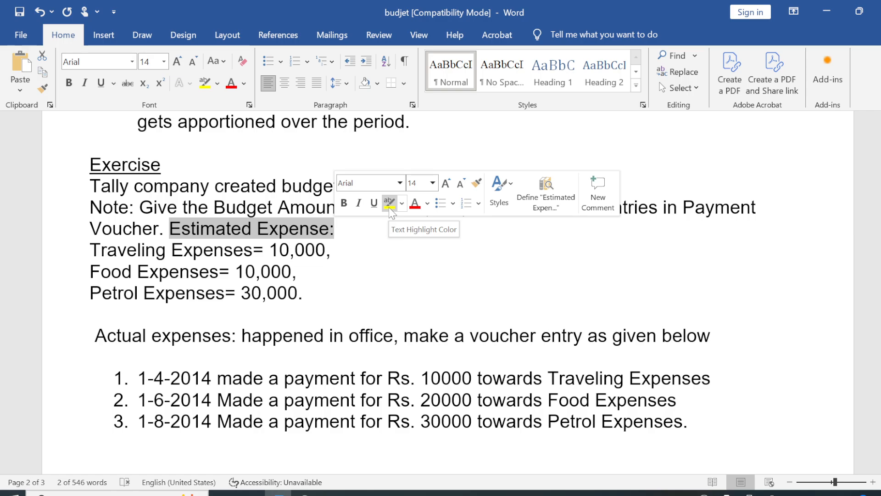
click(390, 204)
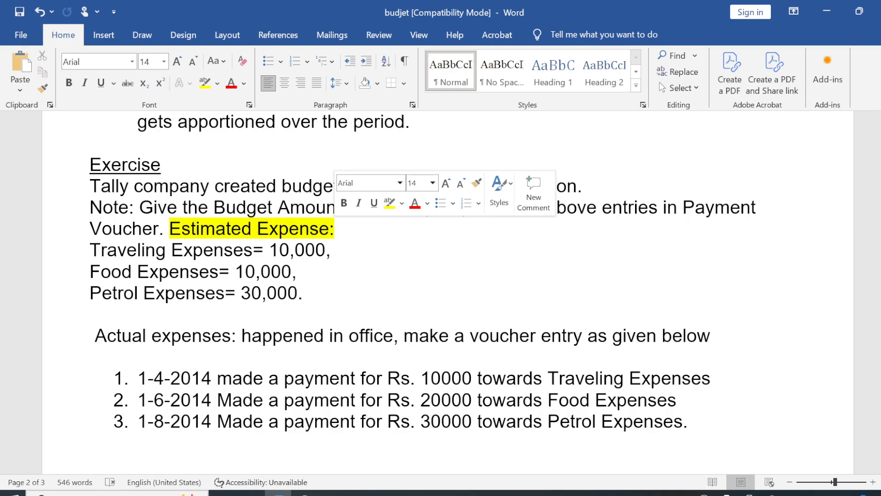
click(211, 336)
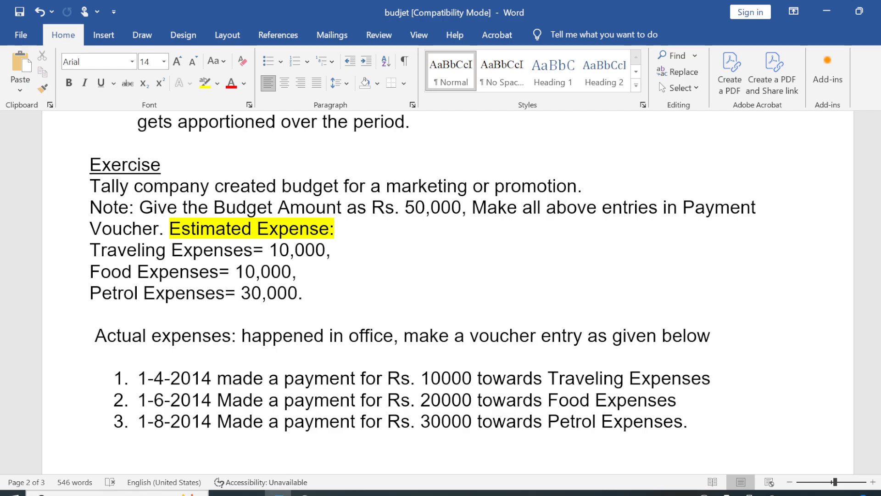
drag(95, 336, 231, 336)
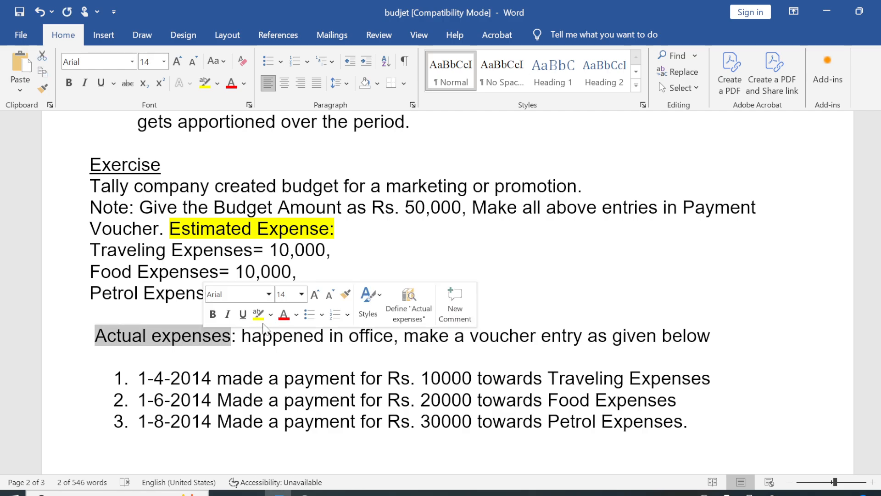
click(259, 314)
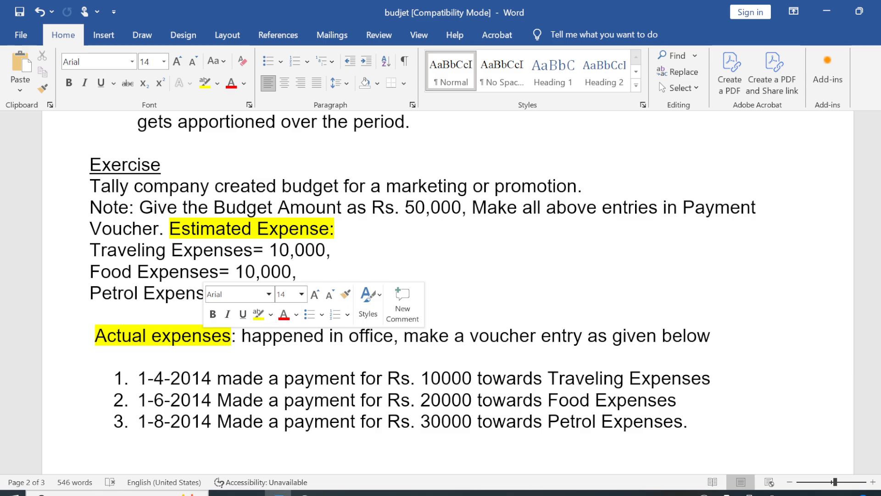
click(337, 250)
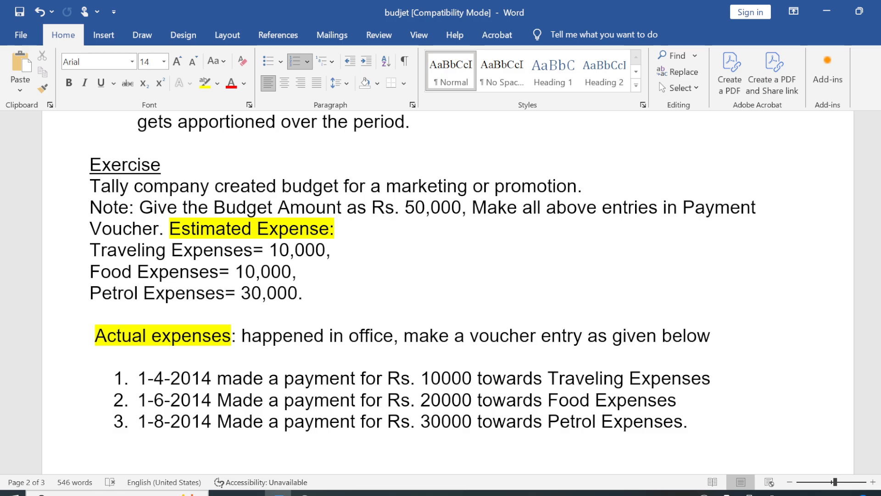
Step: Change the year in all three payment dates from 2014 to 2024
key(BackSpace)
text(2)
key(Down)
key(BackSpace)
text(2)
key(Down)
key(BackSpace)
text(2)
key(Up)
key(Up)
Step: Start a Payment voucher with Kotak Bank as the paying account
key(alt+Tab)
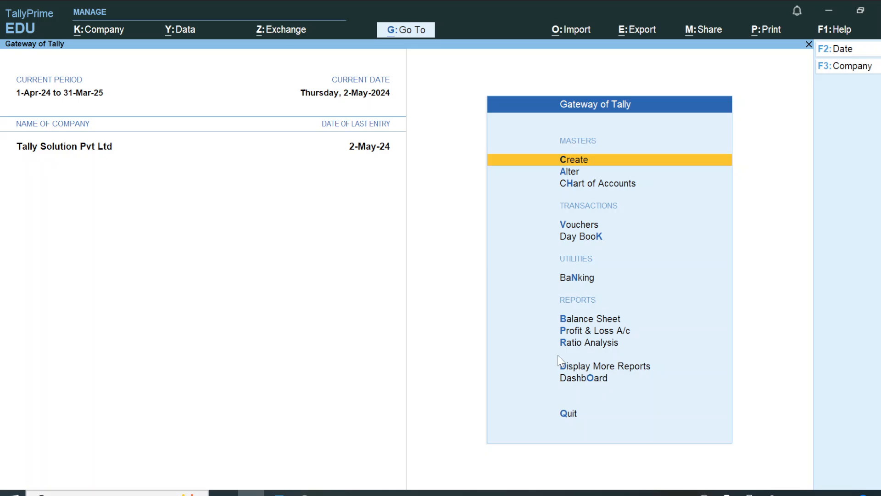
key(Down)
key(Down)
key(Down)
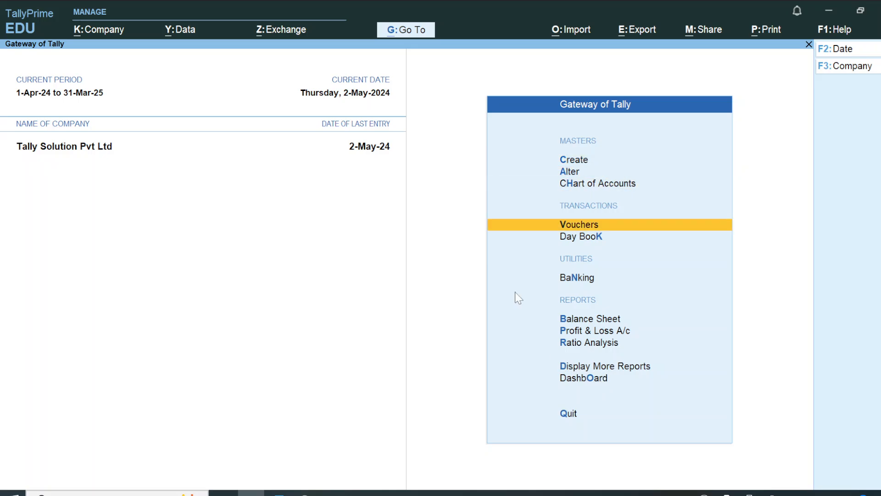
key(Escape)
key(Escape)
key(Down)
key(Down)
key(Down)
key(Return)
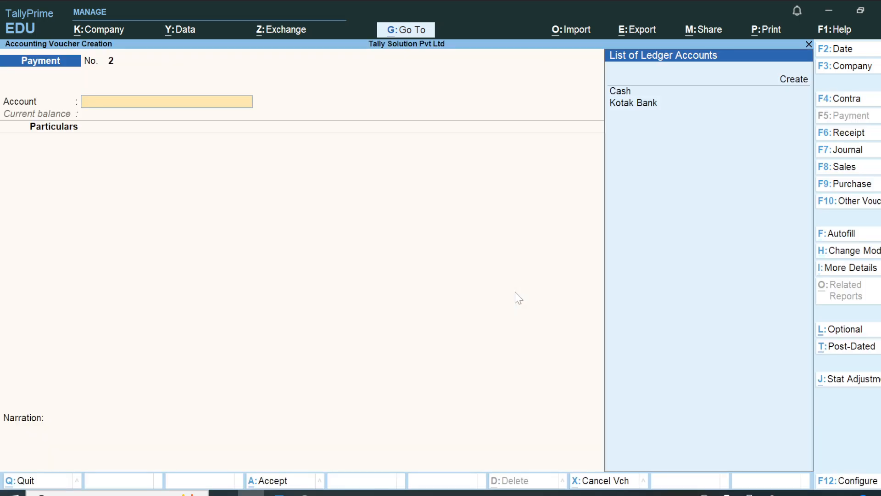
key(Down)
key(Down)
key(Return)
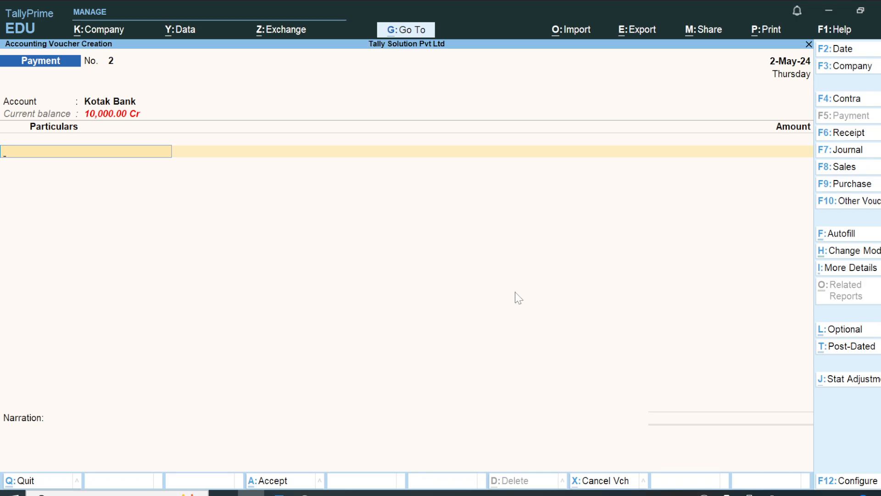
key(alt+Tab)
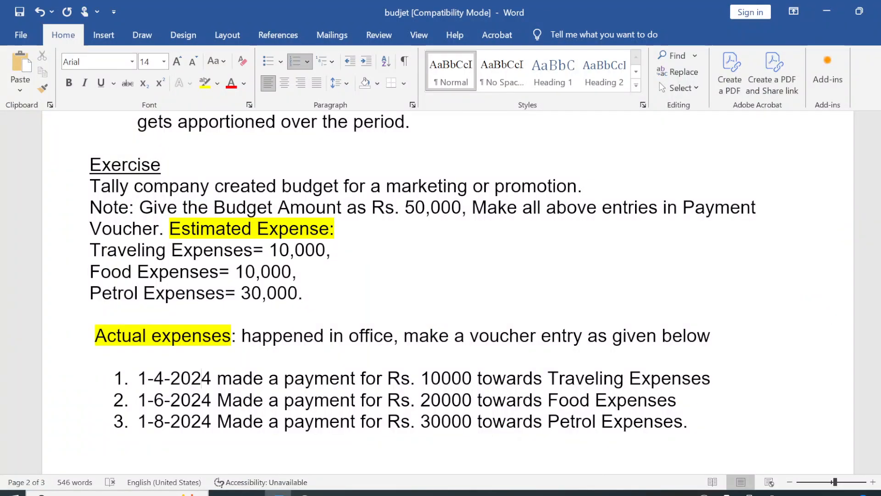
key(alt+Tab)
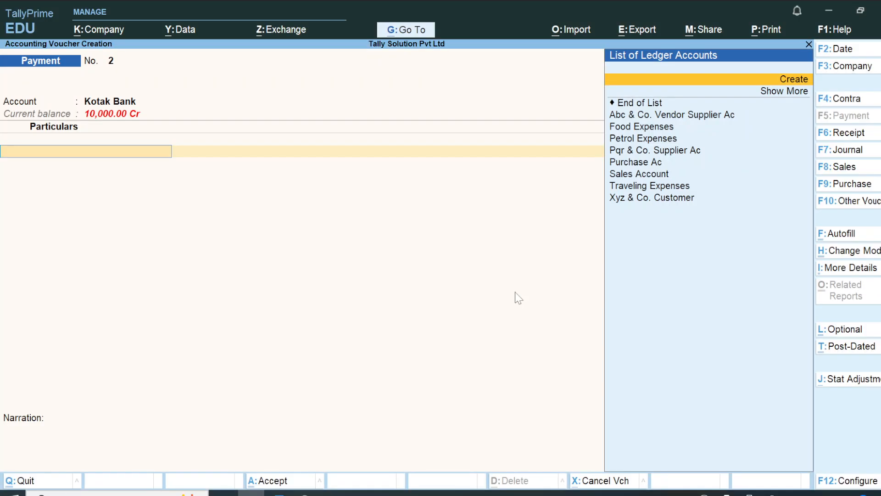
key(Down)
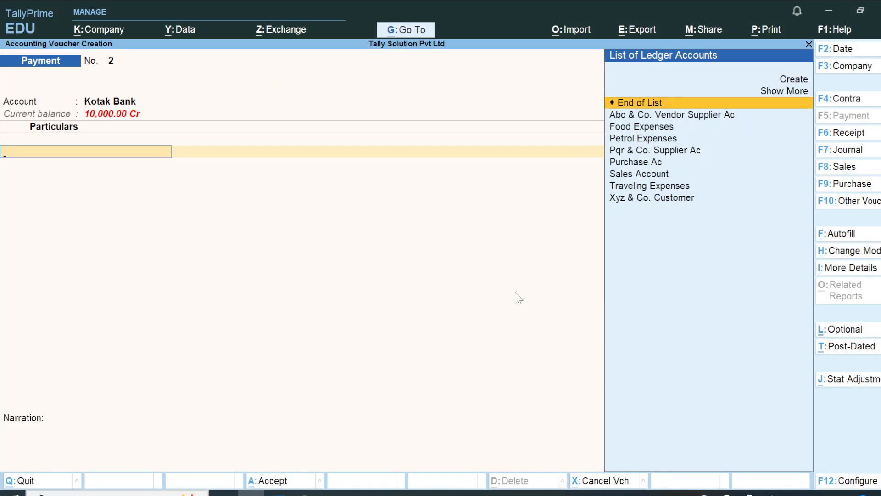
key(alt+Tab)
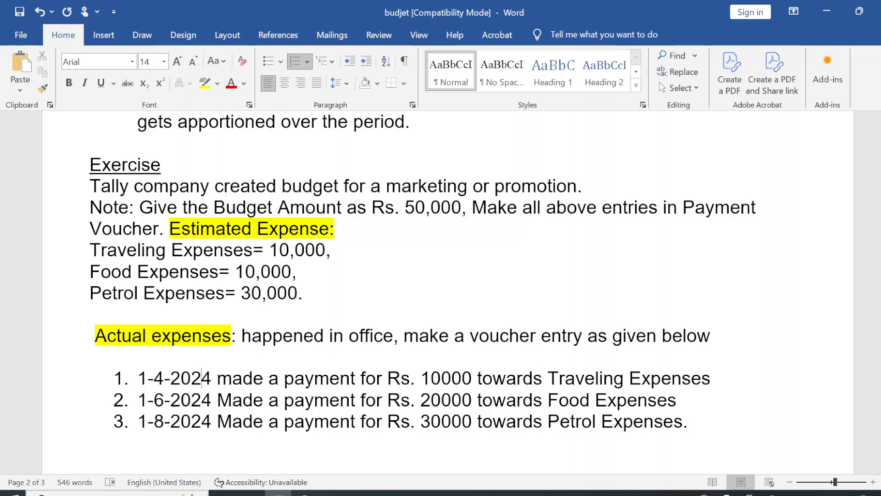
key(alt+Tab)
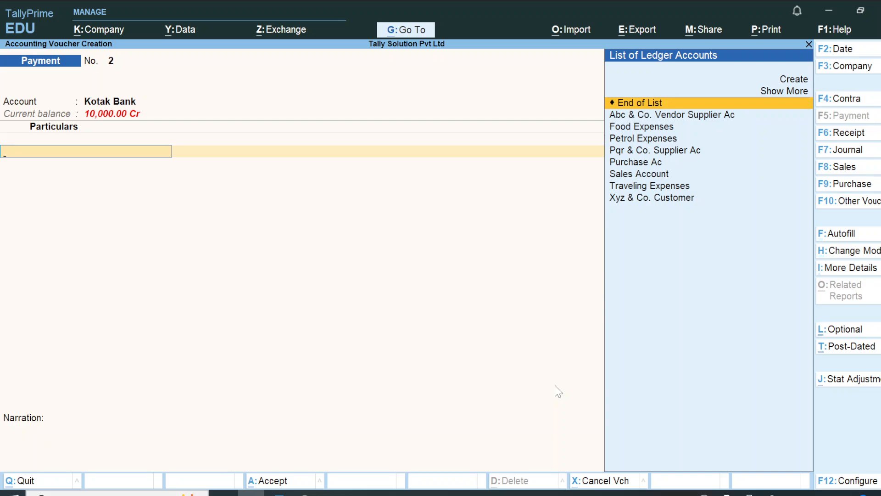
Step: Set the voucher date to 1-Apr
key(F2)
key(alt+Tab)
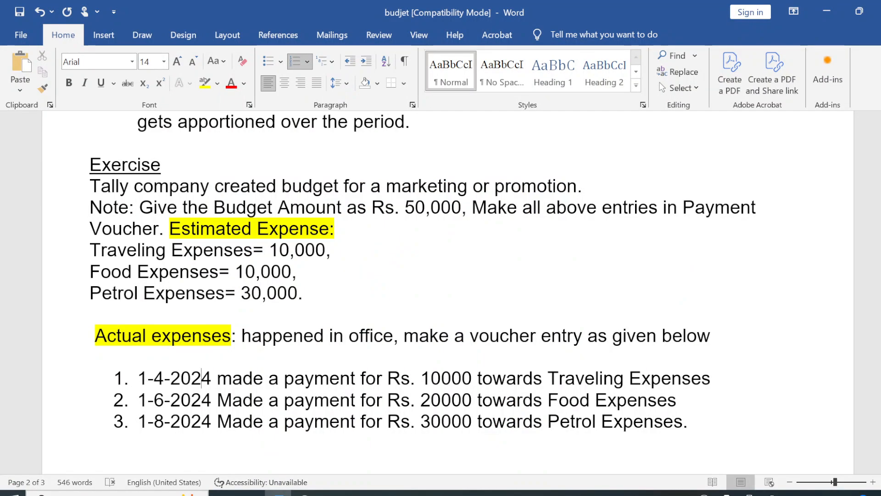
key(alt+Tab)
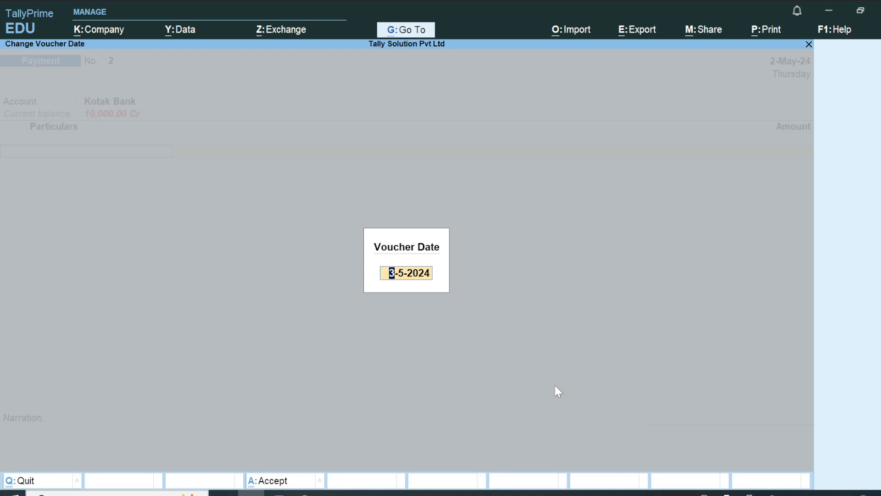
text(1apr)
key(Return)
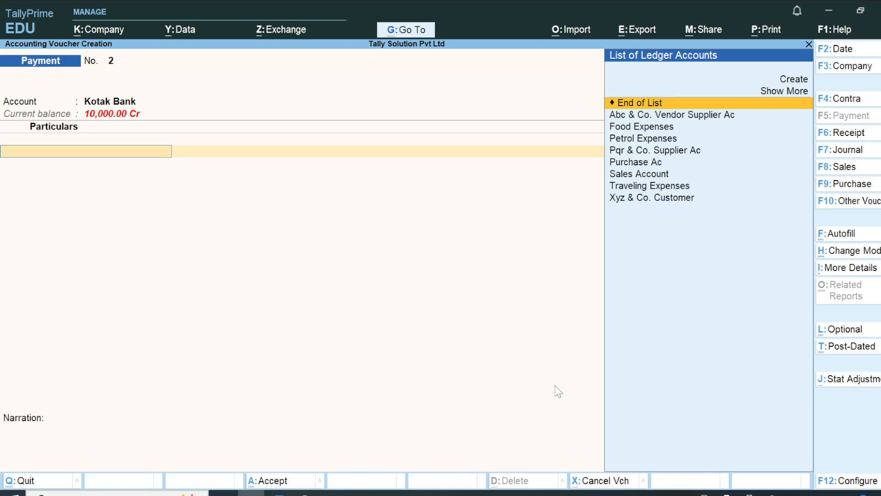
Step: Debit Traveling Expenses 10,000, accept the cheque allocation and save voucher No. 2
text(Tr)
key(Return)
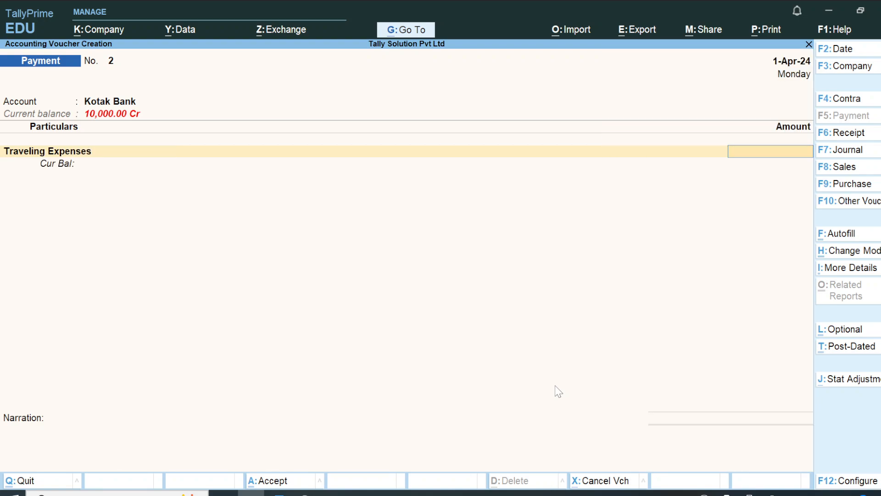
key(alt+Tab)
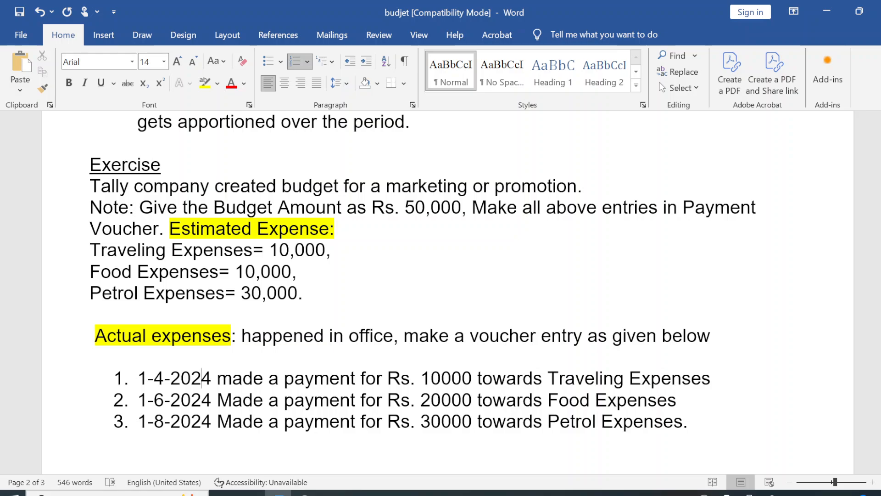
key(alt+Tab)
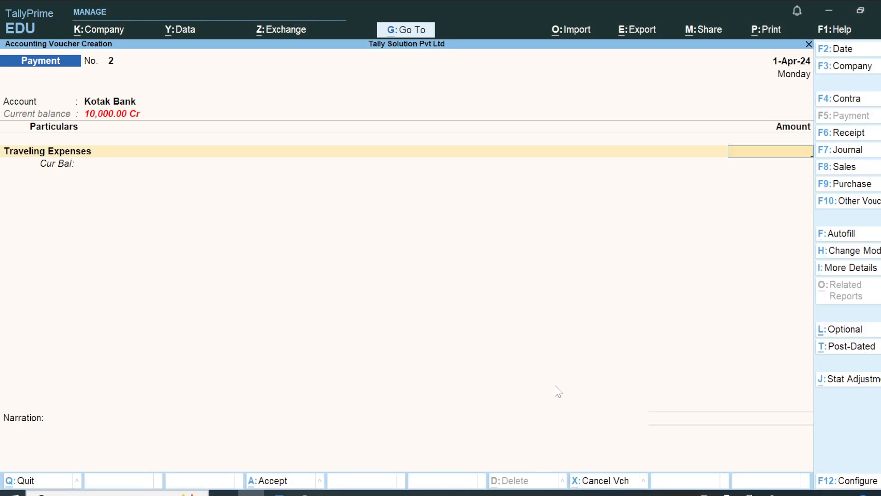
text(10,000)
key(Return)
key(Return)
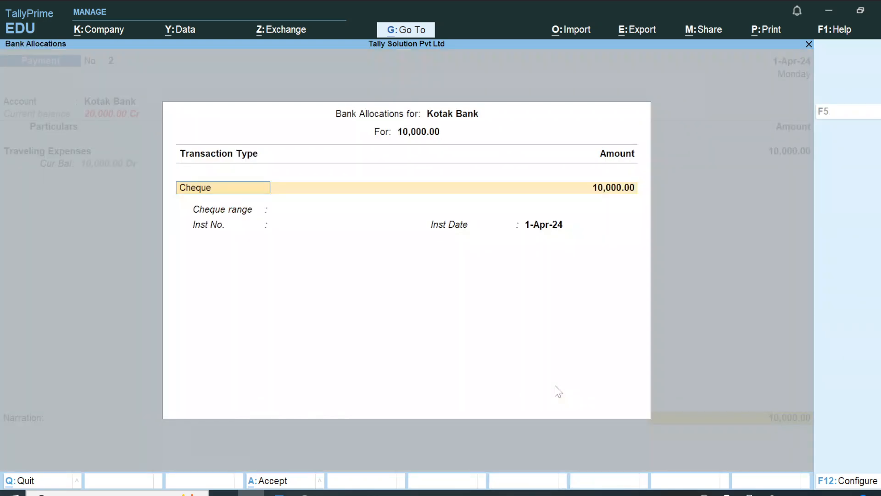
key(Return)
key(Return)
key(Return)
key(Return)
key(Return)
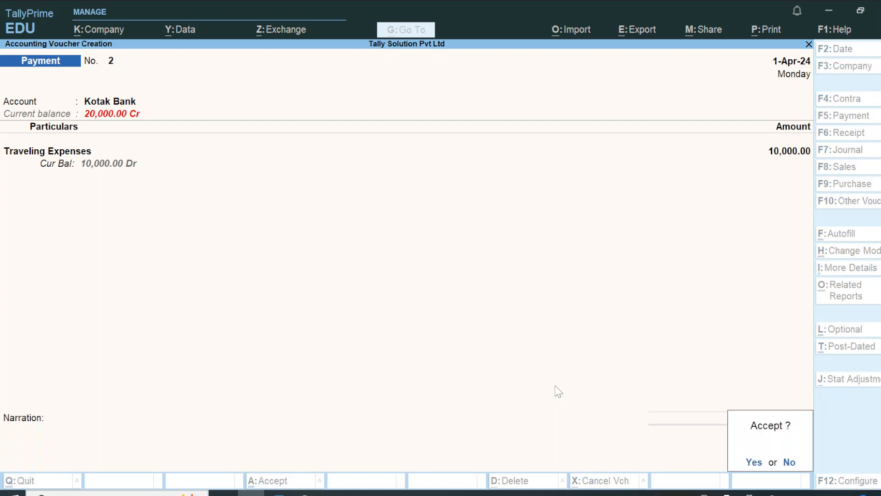
key(Return)
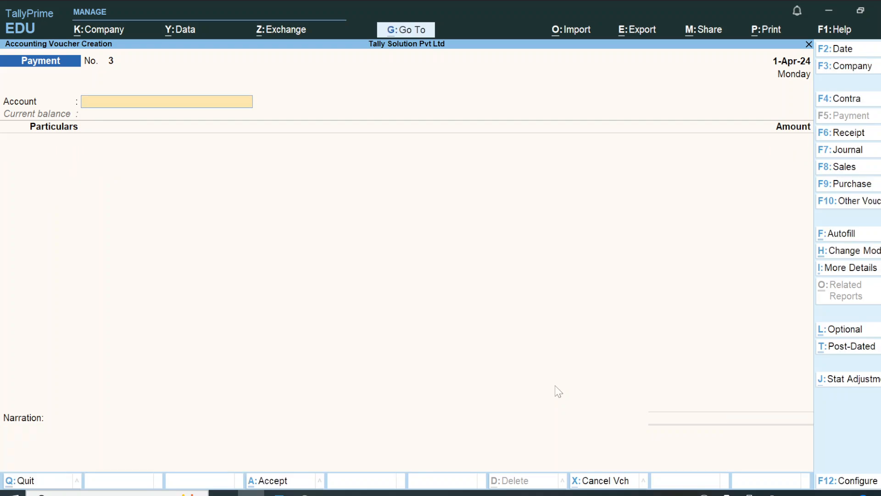
key(alt+Tab)
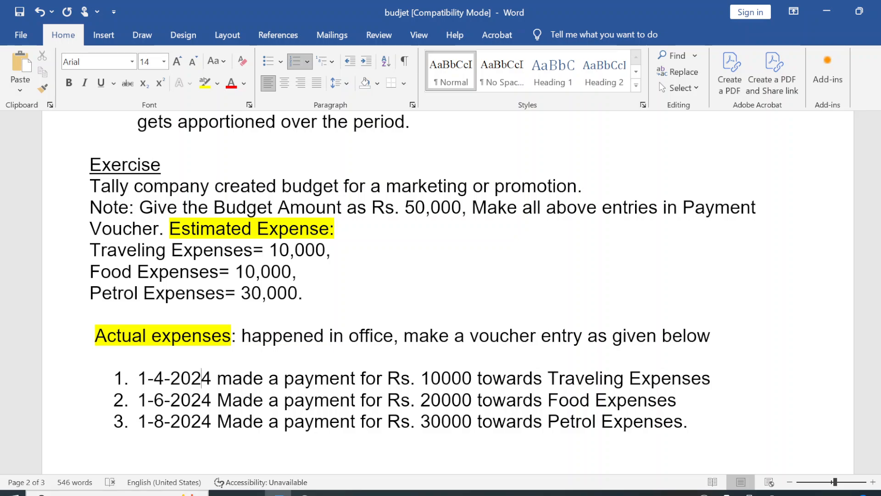
Step: Fix the list dates so Petrol Expenses reads 1-6-2024 and Food Expenses reads 1-5-2024
click(191, 400)
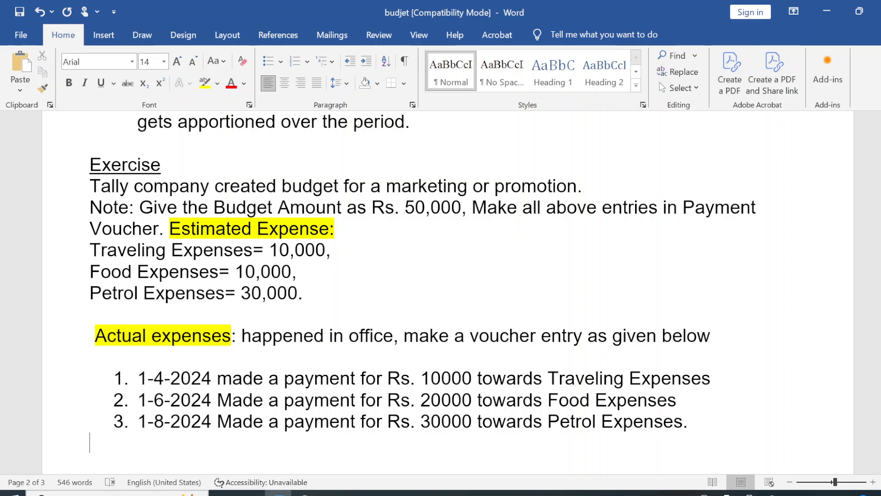
scroll(192, 400, down, 3)
scroll(191, 464, down, 2)
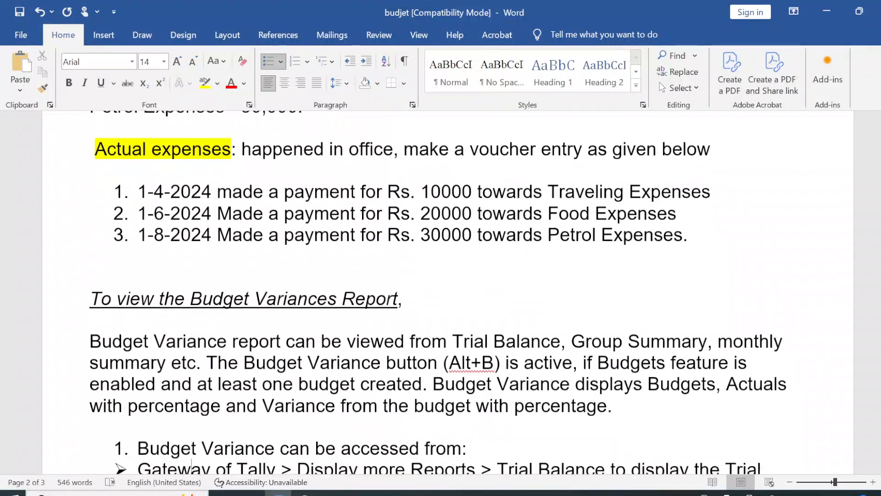
click(194, 464)
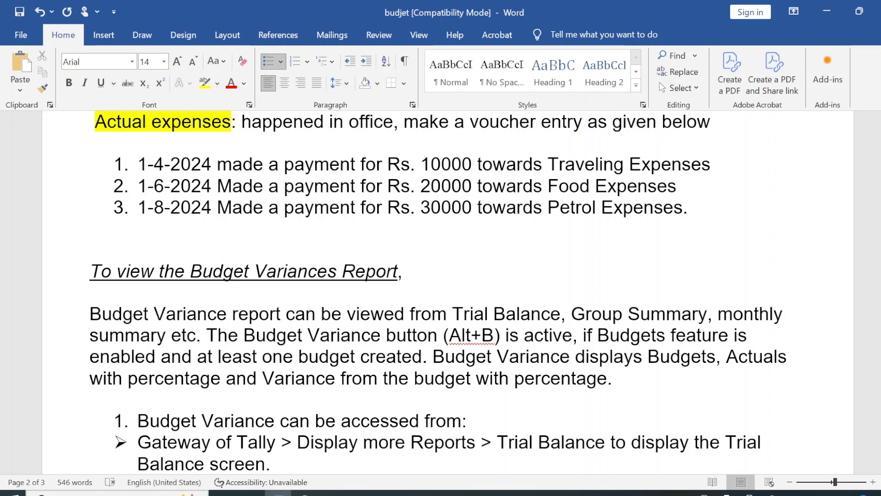
click(165, 186)
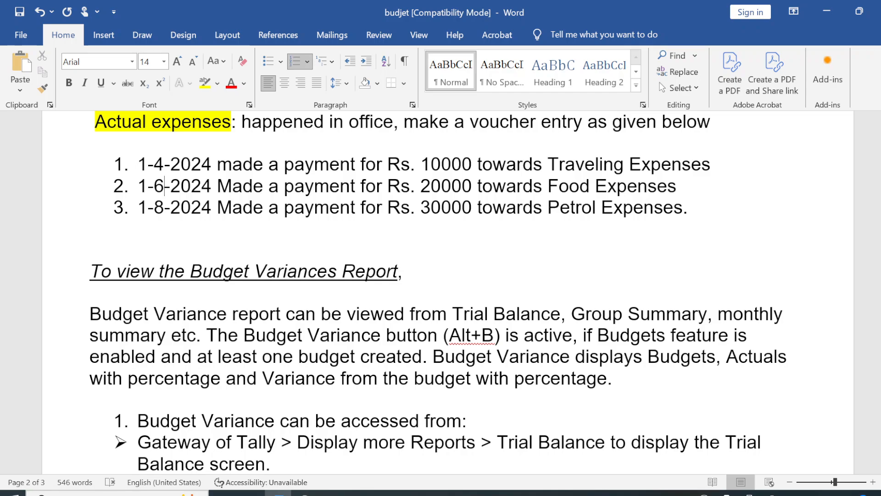
click(164, 207)
key(BackSpace)
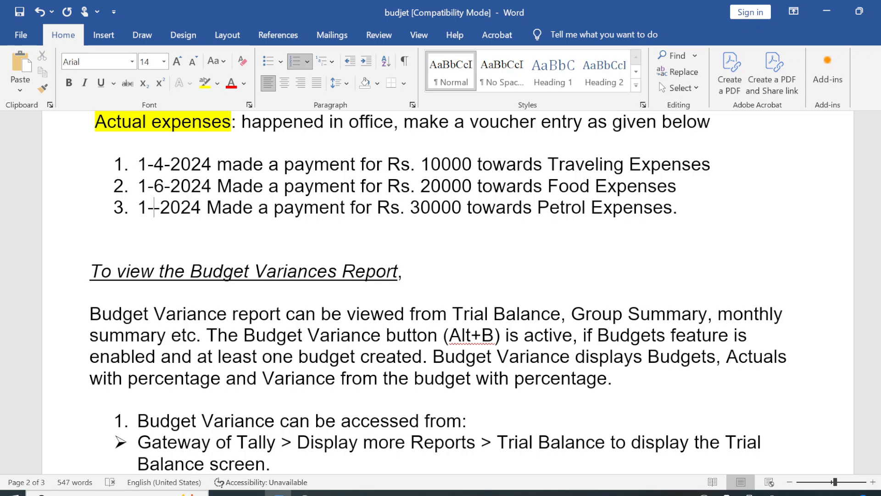
text(6)
key(Up)
key(BackSpace)
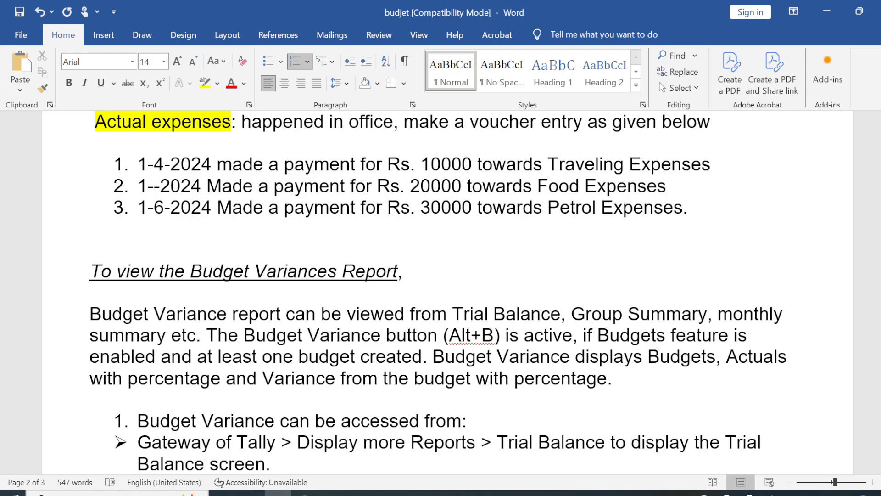
text(5)
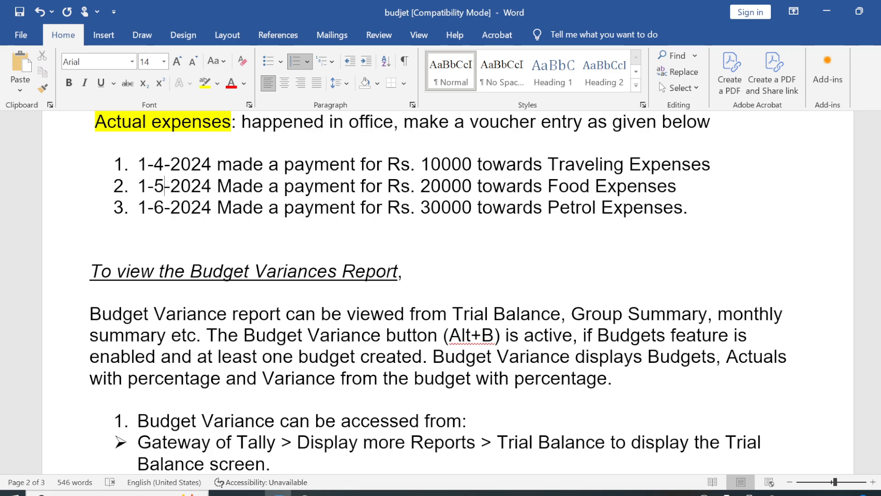
Step: Enter a Kotak Bank payment of 20,000 to Food Expenses and accept the cheque allocation
key(alt+Tab)
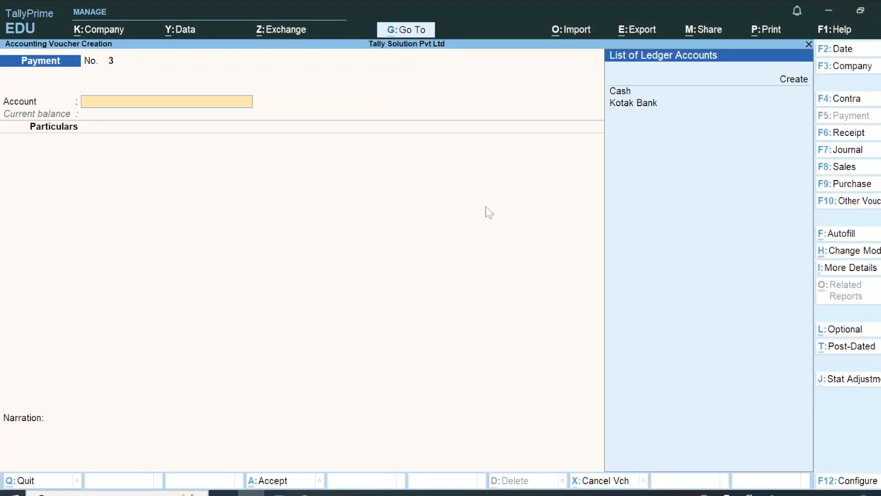
key(Down)
key(Return)
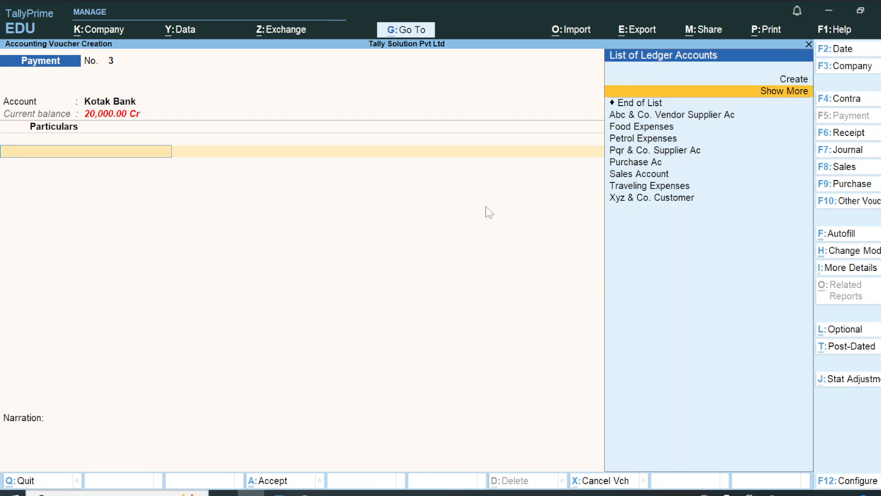
text(f)
key(Return)
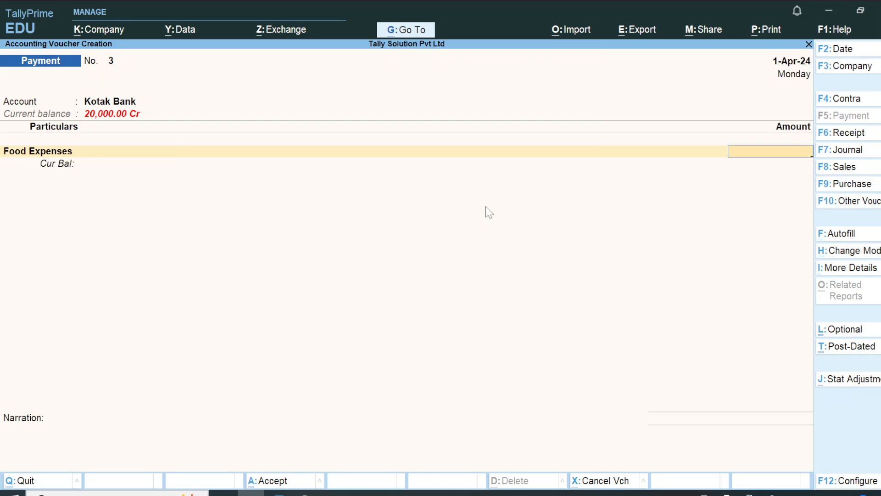
text(20000)
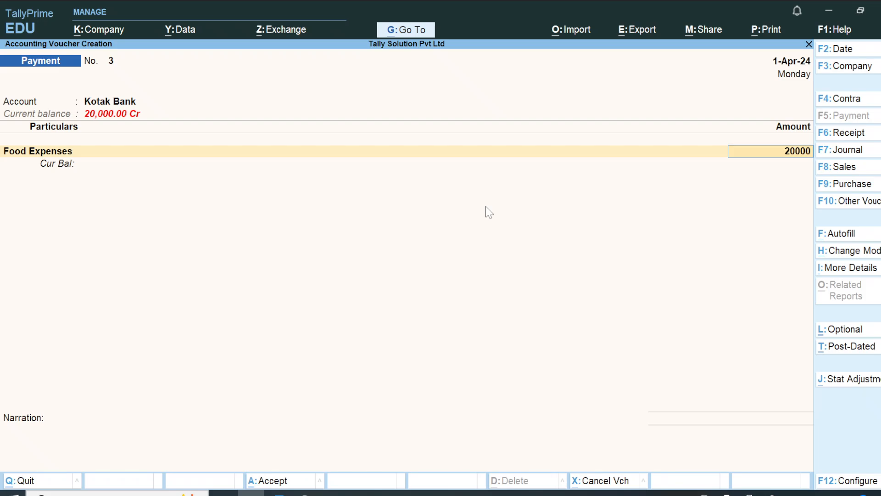
key(Return)
key(Return)
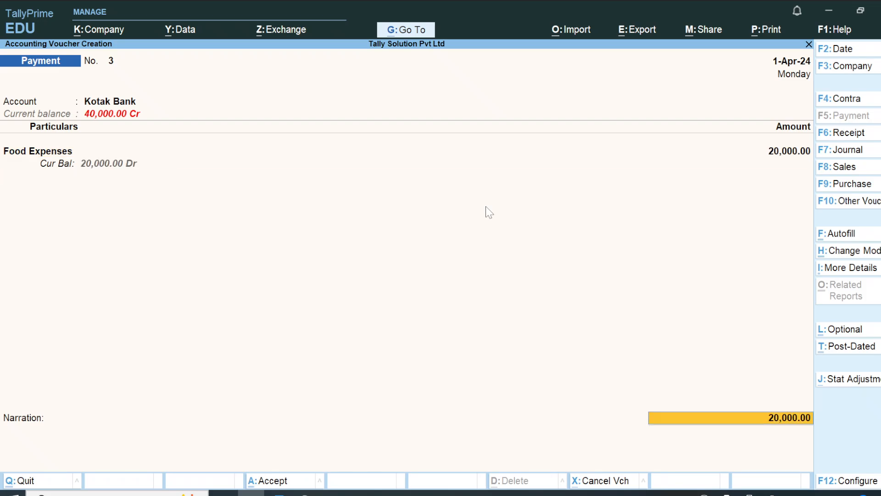
key(Return)
key(Return)
key(Return)
key(Return)
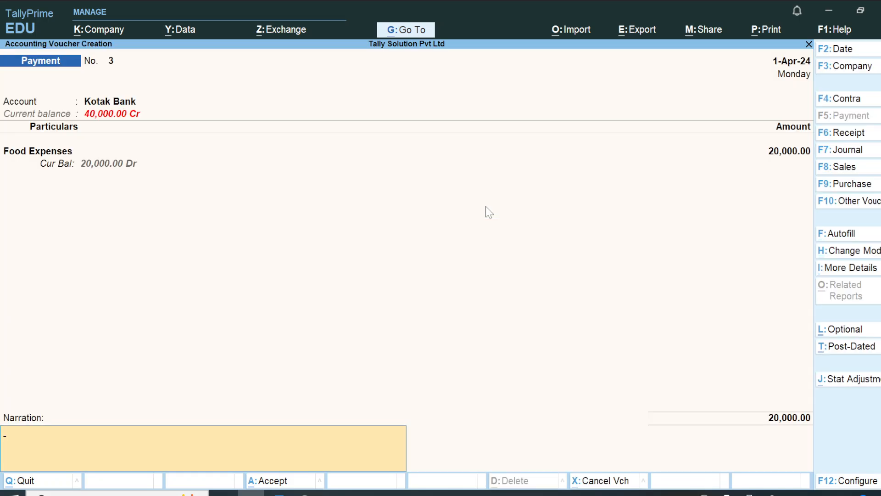
key(Return)
Step: Add narration 'food expenses paid', change the date to 1-May-24 and save voucher No. 3
key(Escape)
text(food expenses paid)
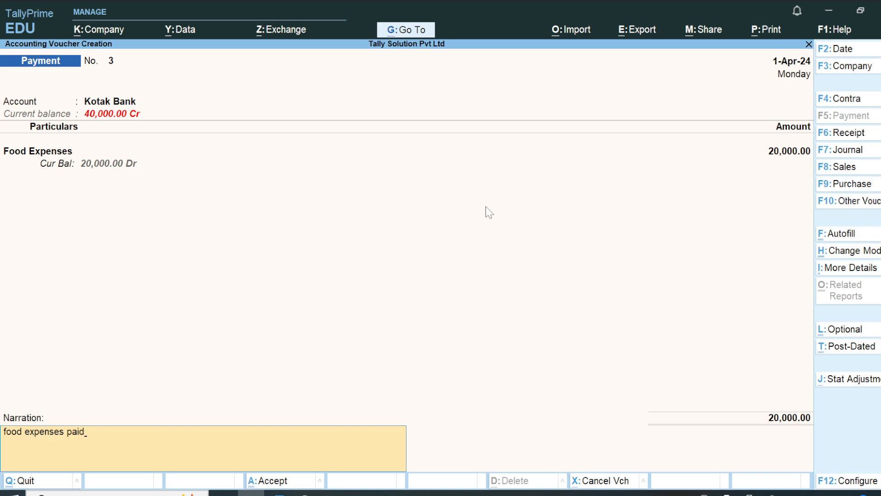
key(Return)
key(Escape)
key(alt+Tab)
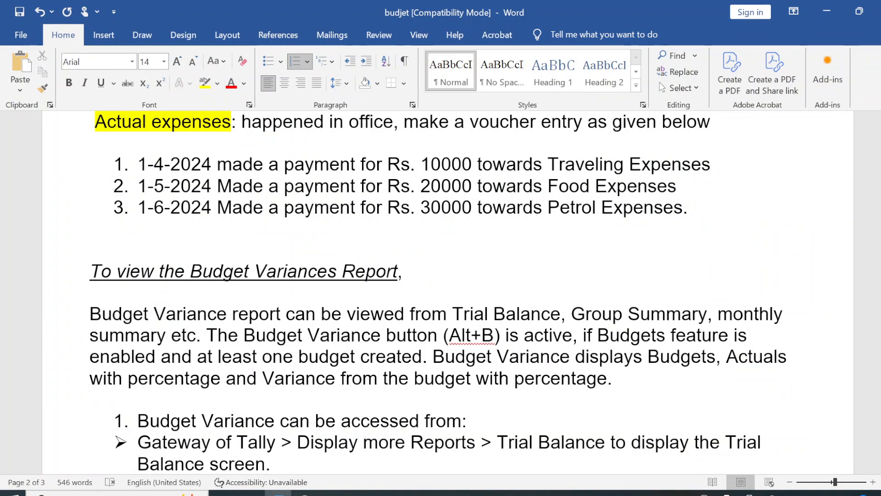
key(alt+Tab)
key(F2)
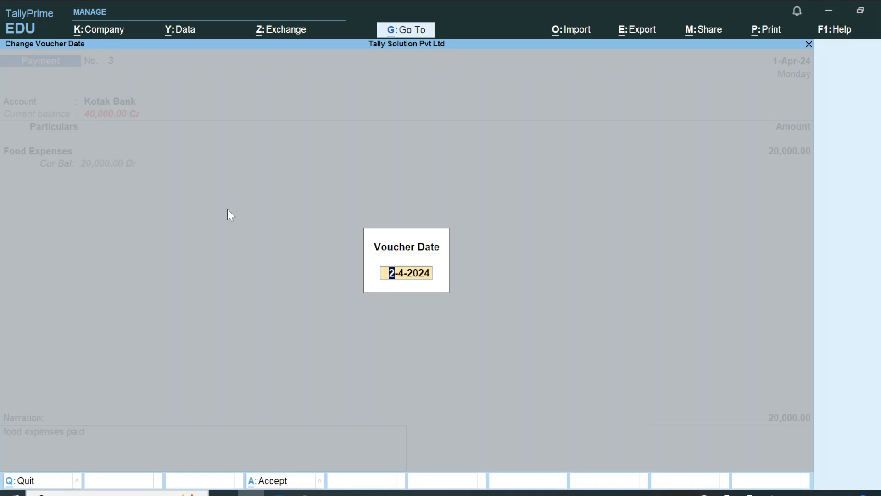
text(may)
key(Return)
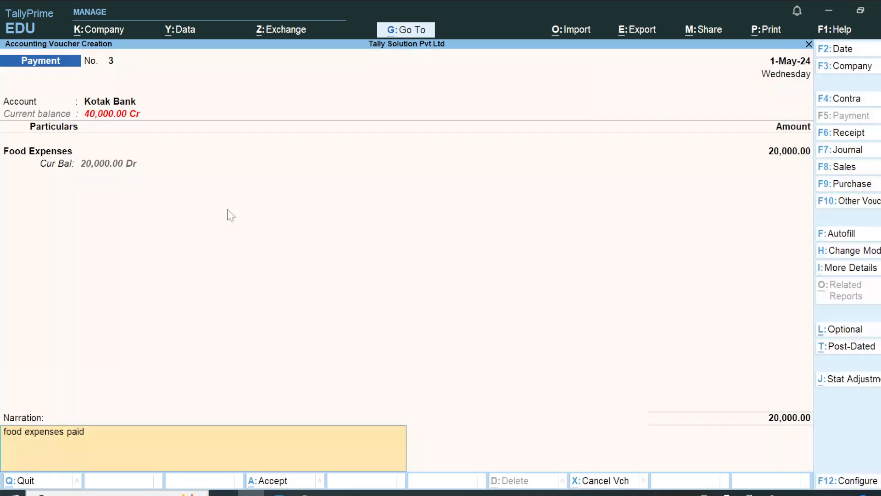
key(Return)
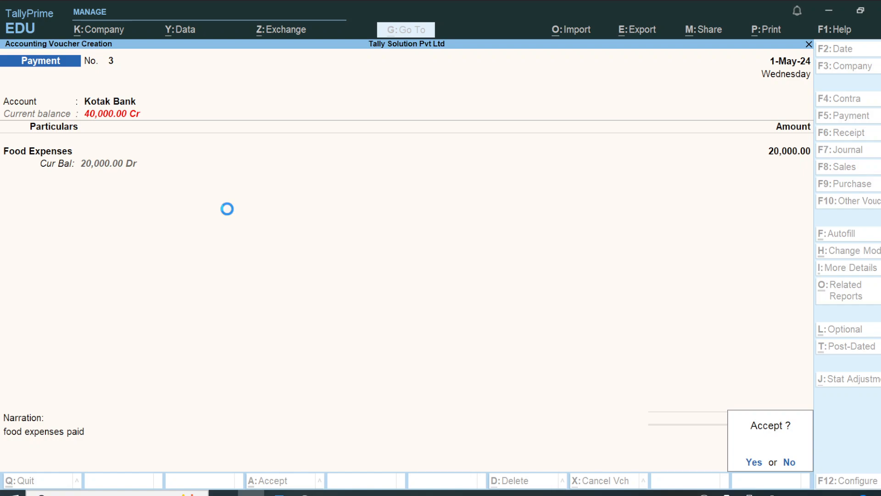
key(Return)
key(alt+Tab)
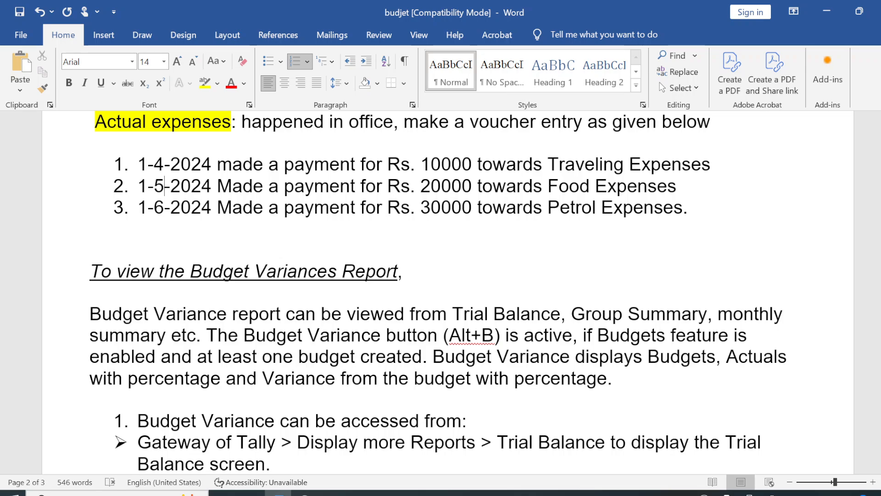
Step: In payment voucher 4, pay from Kotak Bank and debit the Petrol Expenses ledger
key(alt+Tab)
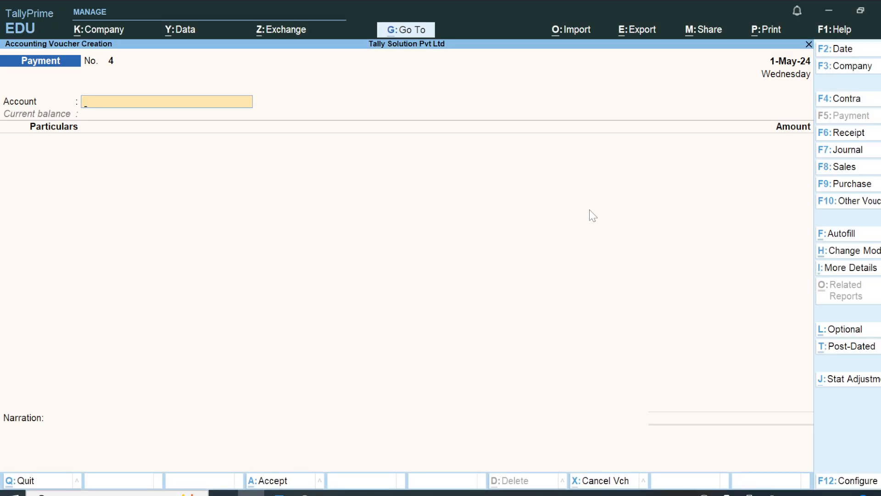
key(Down)
key(Down)
key(Down)
key(Down)
key(Return)
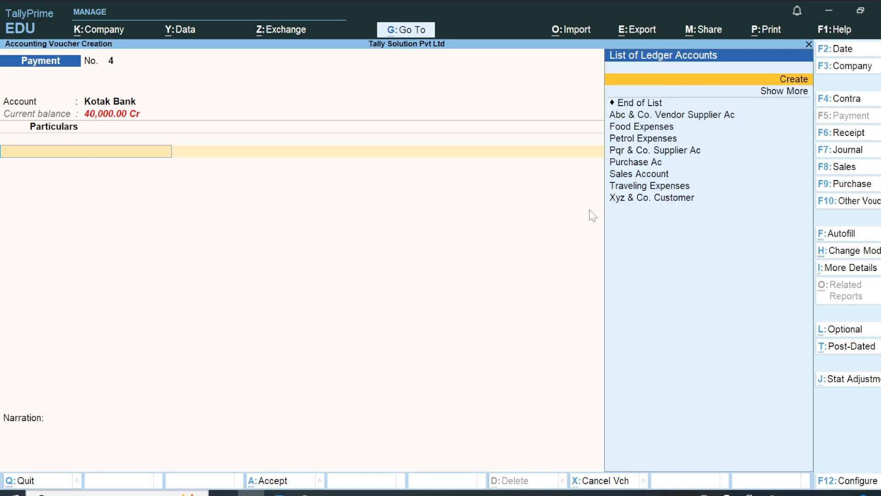
key(Down)
key(Down)
text(P)
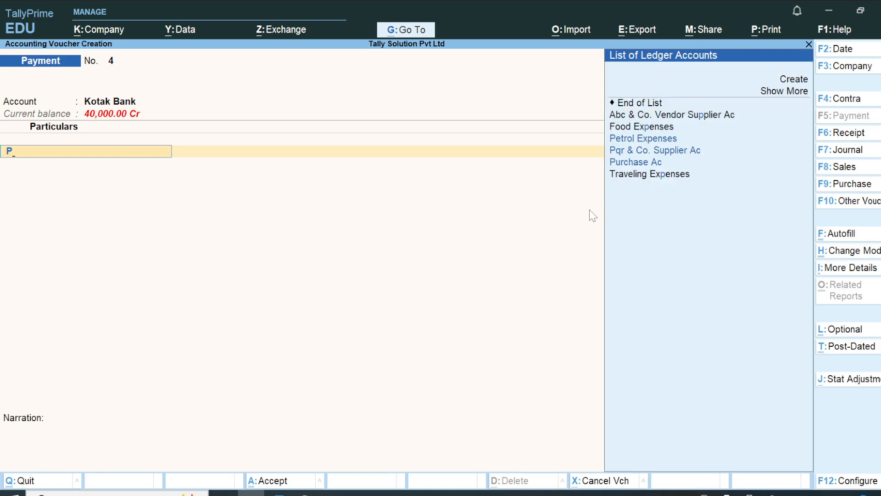
key(Down)
key(Down)
key(Down)
key(Down)
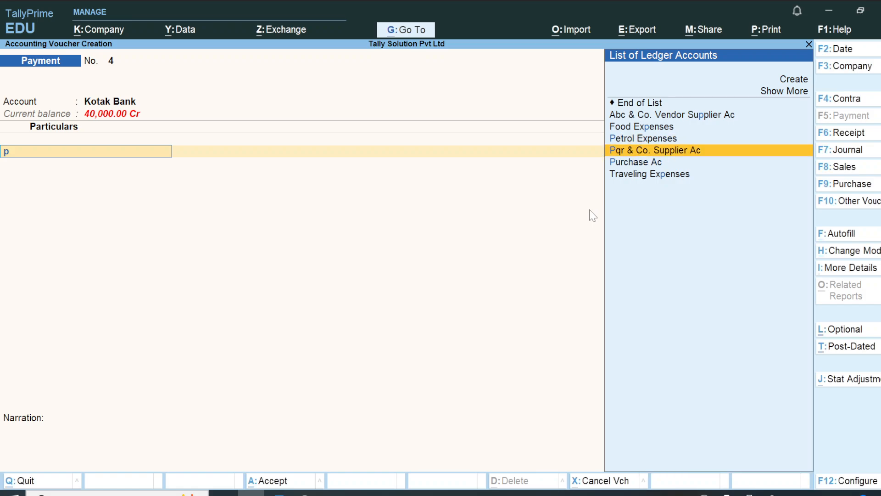
key(Up)
key(Return)
Step: Enter 30,000 for Petrol Expenses and accept the cheque bank allocation
text(30000)
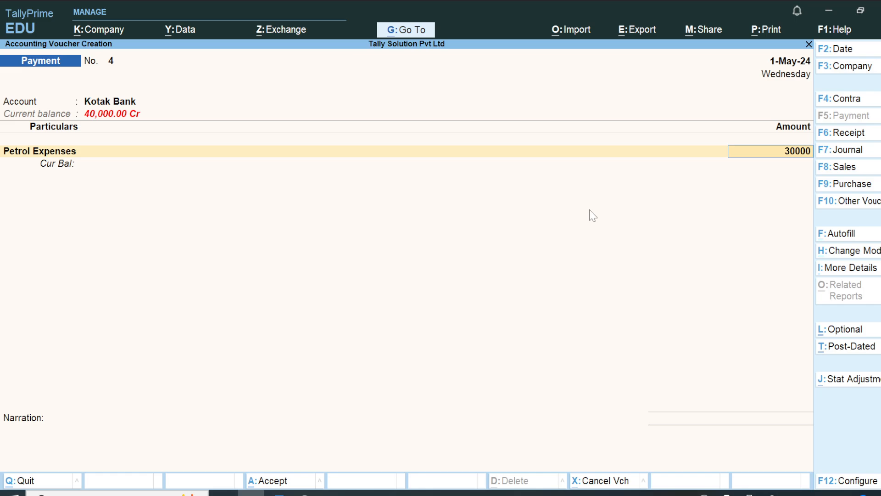
key(Return)
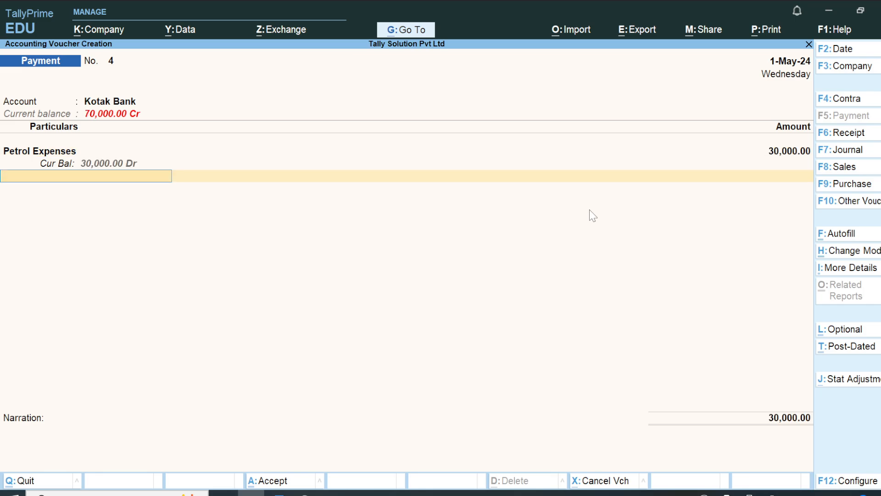
key(Return)
key(Return)
key(Return)
key(Return)
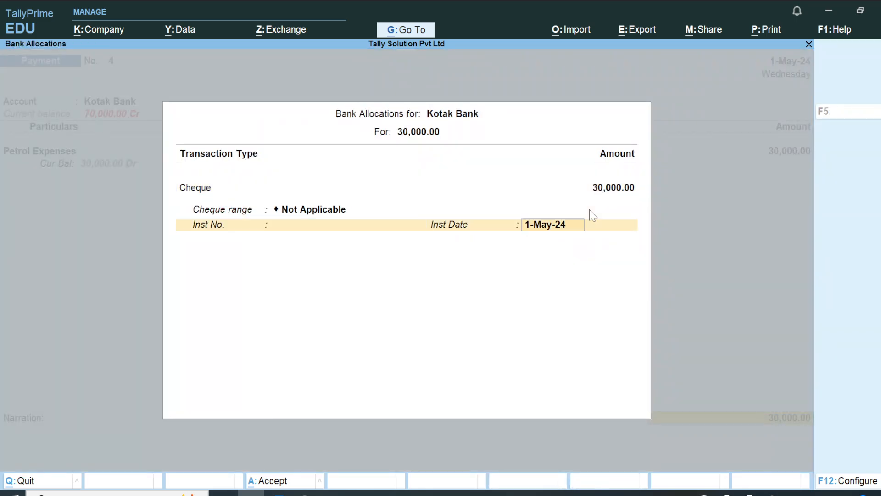
key(Return)
key(Return)
key(Escape)
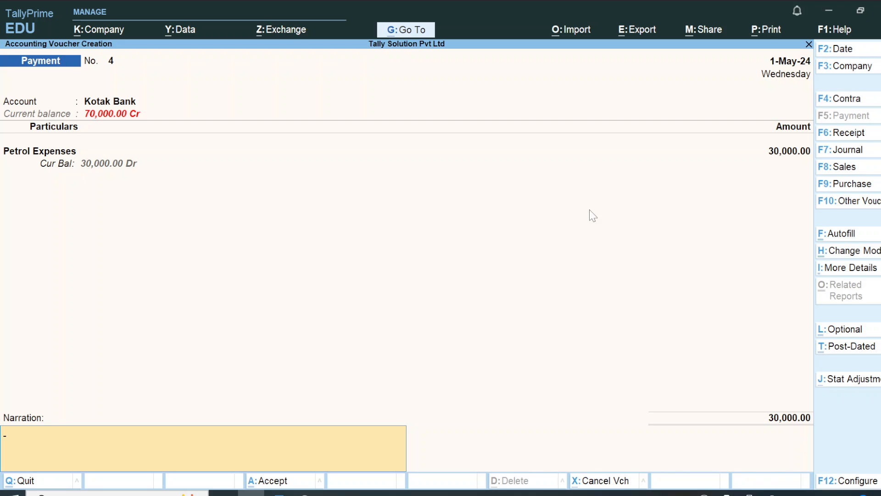
Step: Add the narration 'petrol expenses 30000' and check the required date in the Word notes
text(petrol expenses 30000)
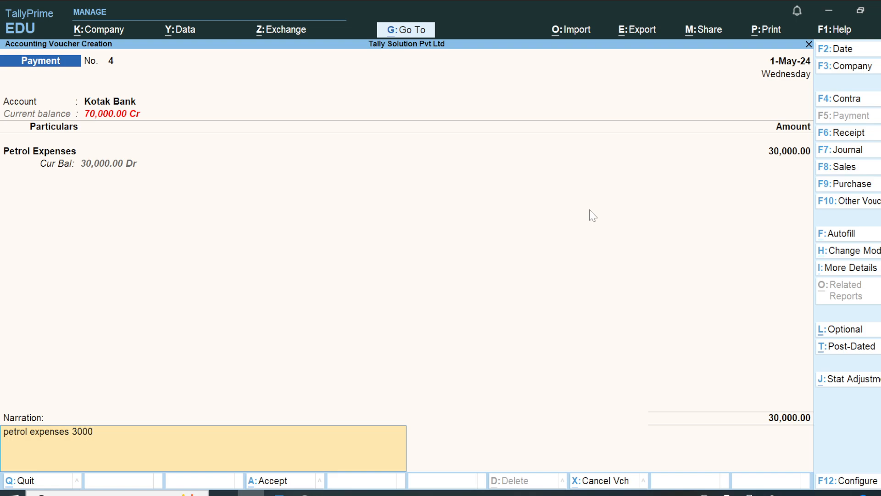
key(Return)
key(Escape)
key(alt+Tab)
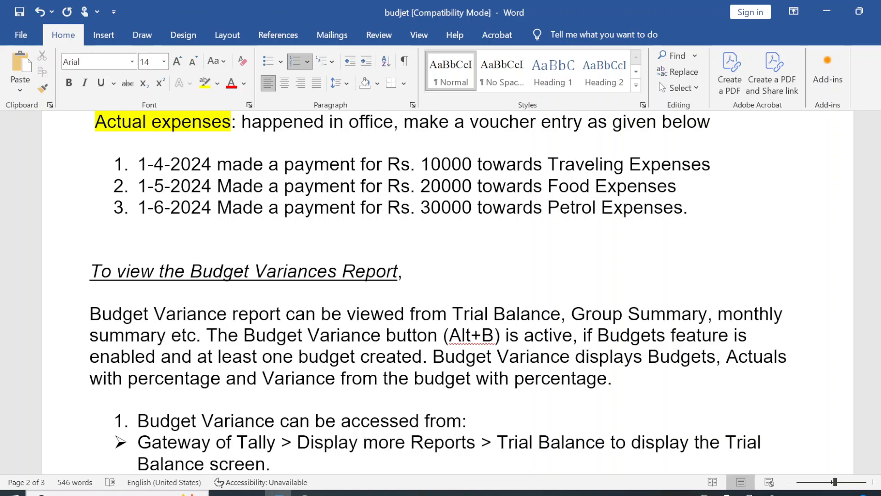
key(alt+Tab)
Step: Date the voucher 1-Jun-24, save payment voucher 4, and scroll down the Word notes
key(F2)
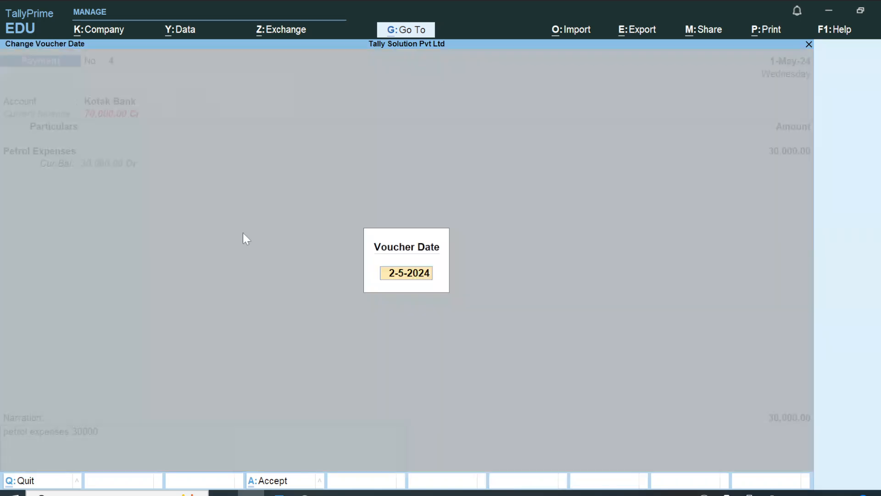
text(hun)
key(BackSpace)
key(BackSpace)
key(BackSpace)
text(jun)
key(Return)
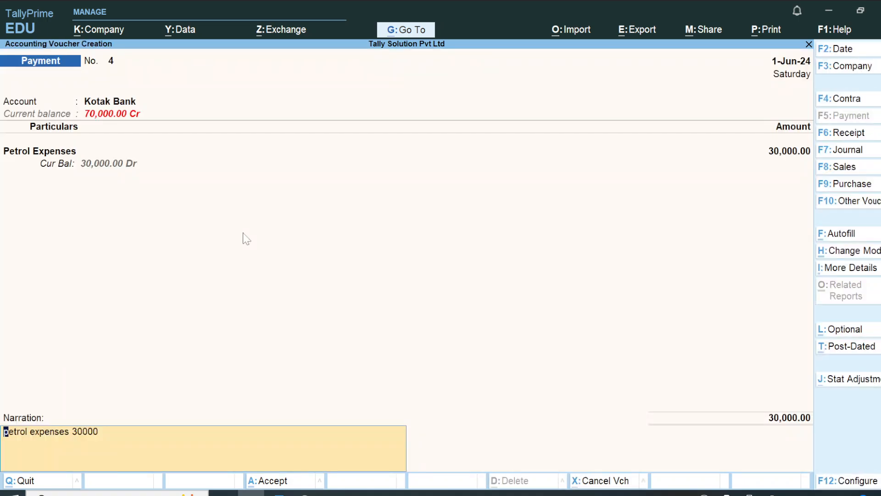
key(Return)
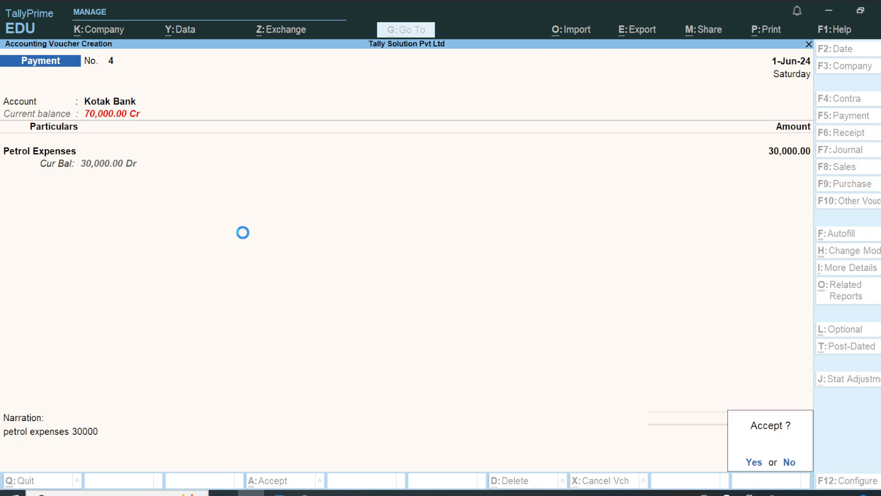
key(Return)
key(alt+Tab)
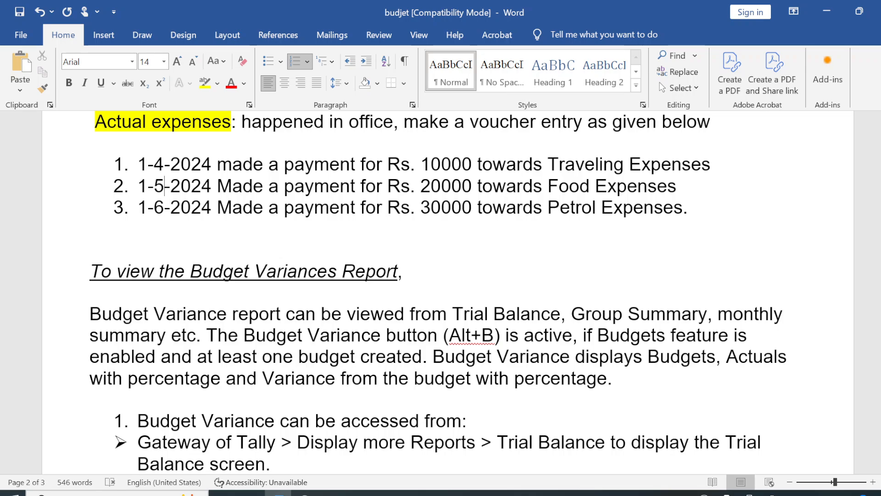
scroll(441, 293, down, 2)
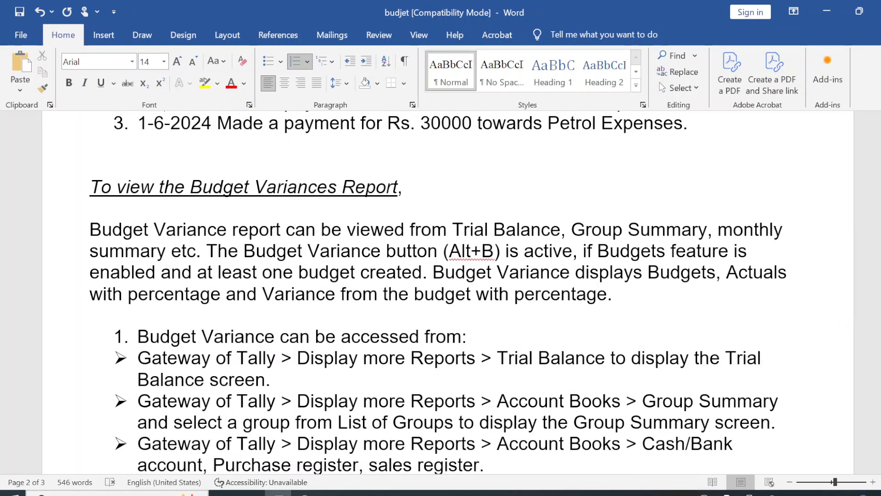
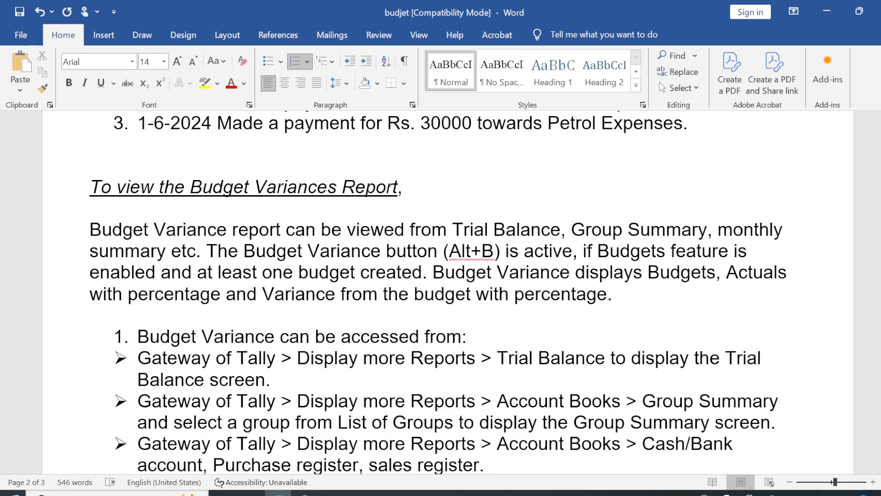
Step: Highlight the line 'Budget Variance can be accessed from:' in yellow in the Word notes, then return to TallyPrime
drag(486, 336, 151, 334)
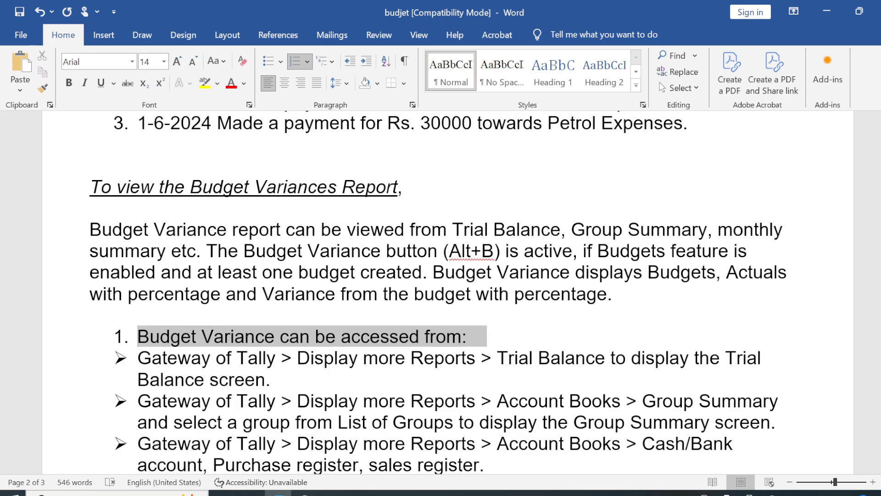
click(203, 305)
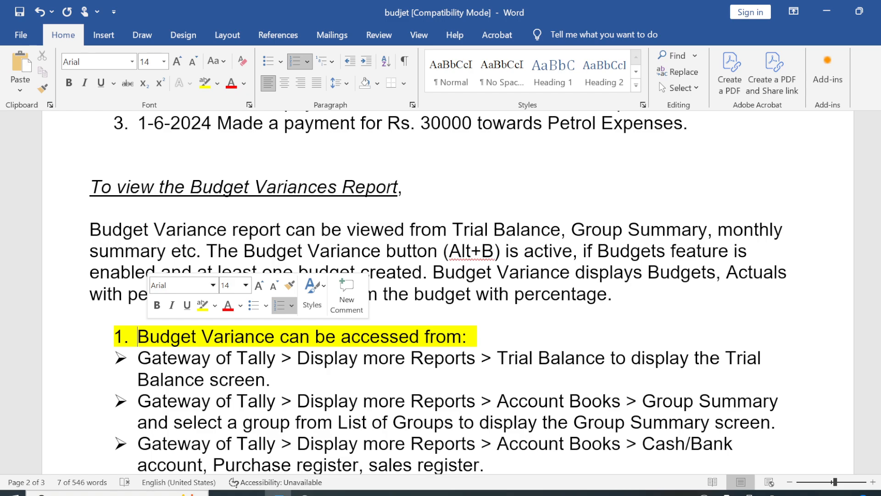
key(alt+Tab)
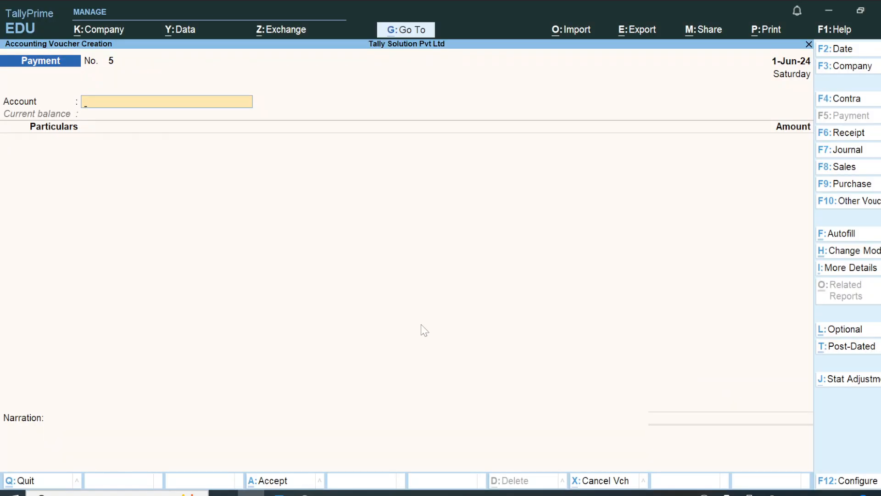
Step: Discard blank payment voucher 5 and open the Trial Balance from Display More Reports
key(Escape)
key(Up)
key(Up)
key(Up)
key(Down)
key(Down)
key(Down)
key(Down)
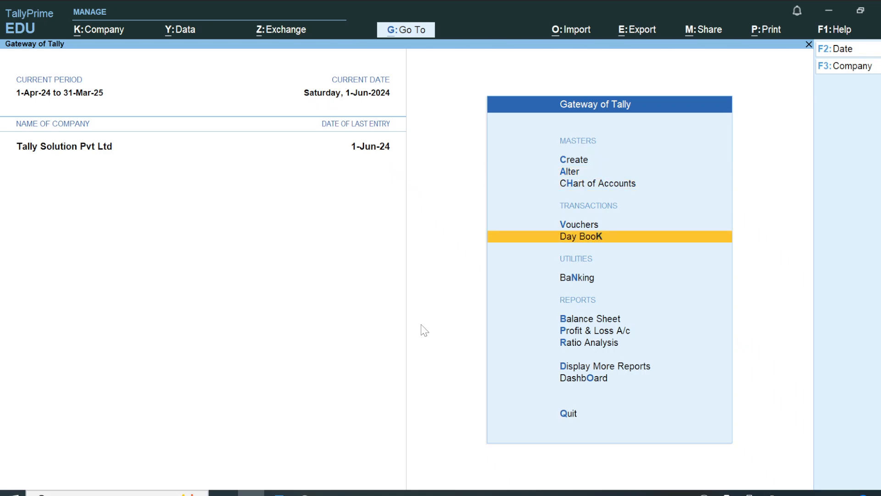
key(Down)
key(Down)
key(Down)
key(Down)
key(Down)
key(Return)
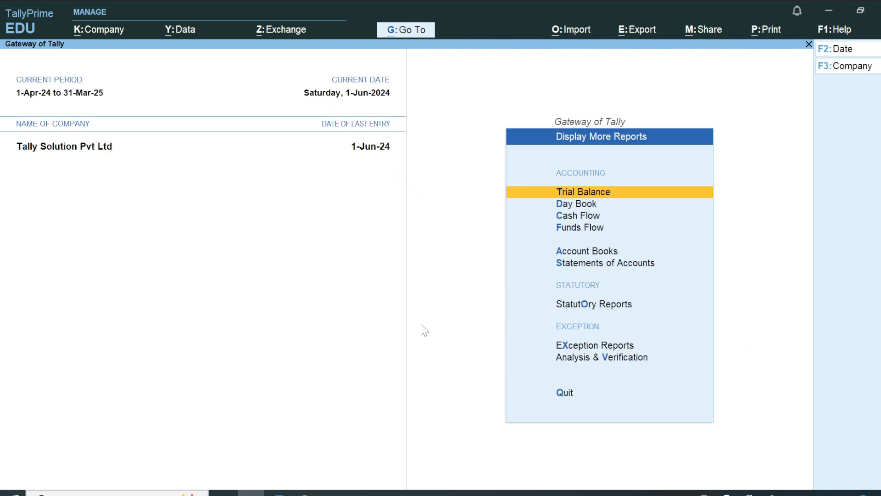
key(Down)
key(Up)
key(Return)
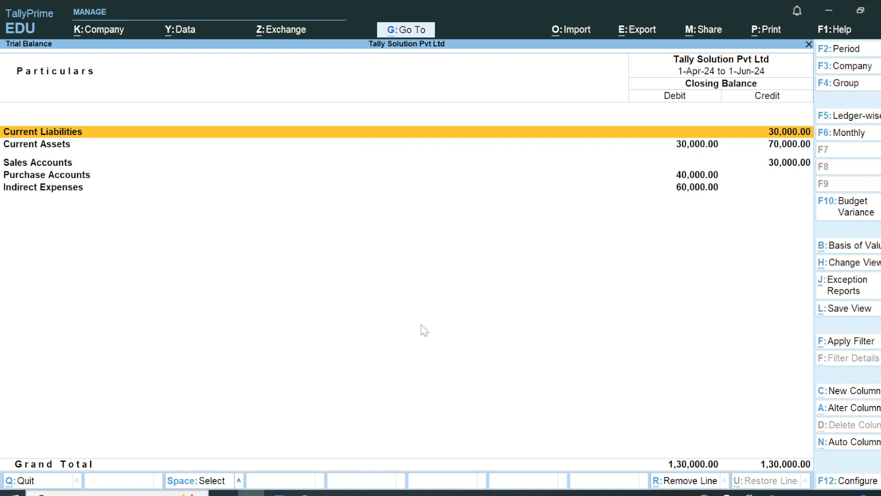
click(844, 206)
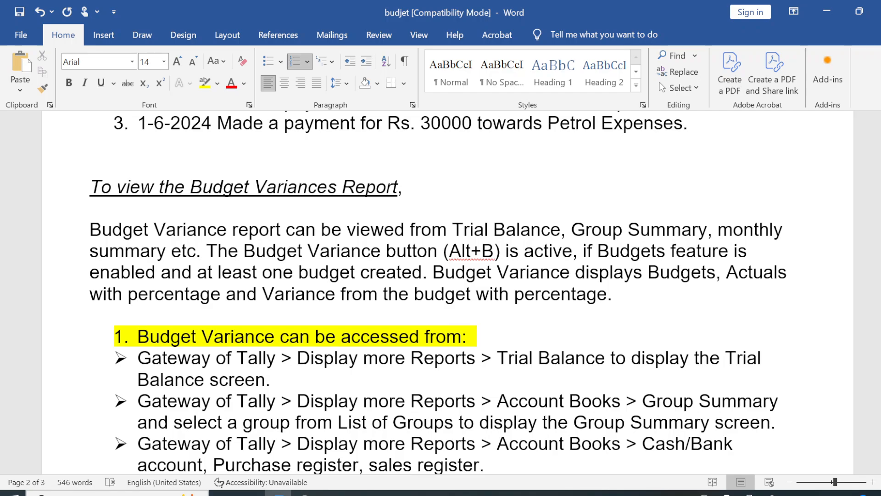
Step: Change the Budget Variance shortcut in the note from (Alt+B) to (F10)
click(494, 251)
key(BackSpace)
key(BackSpace)
key(BackSpace)
key(BackSpace)
key(BackSpace)
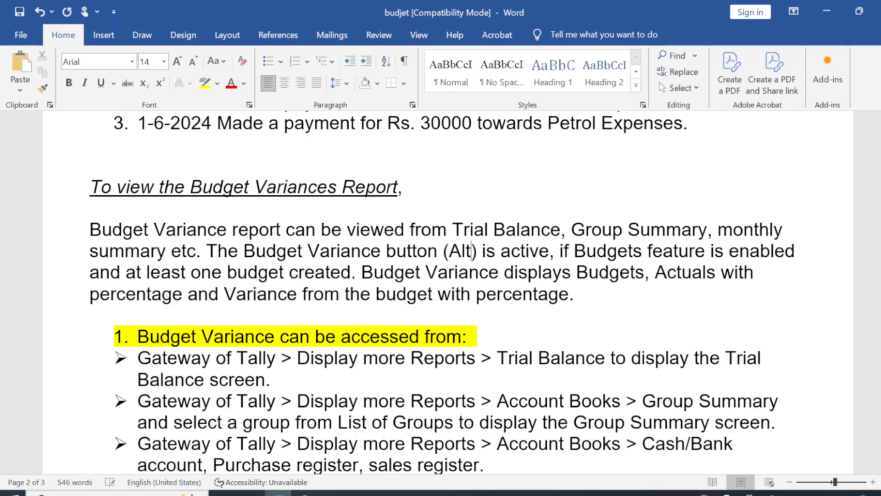
text(F10)
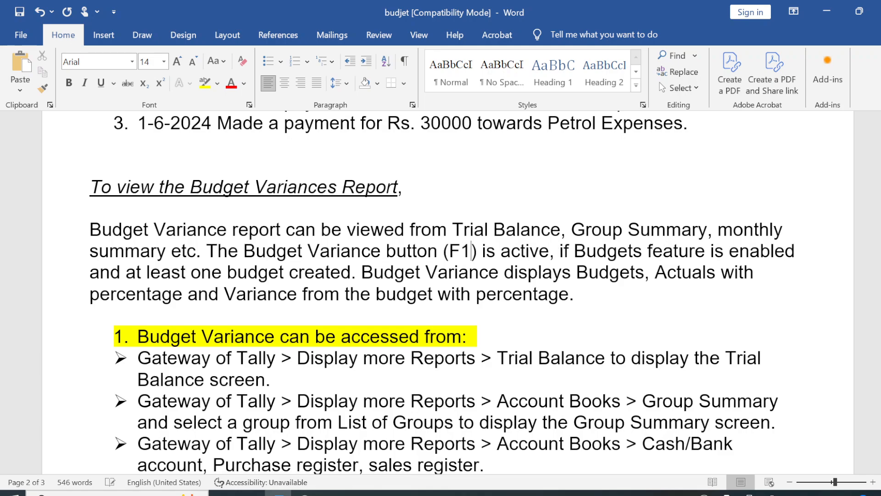
key(Left)
key(Left)
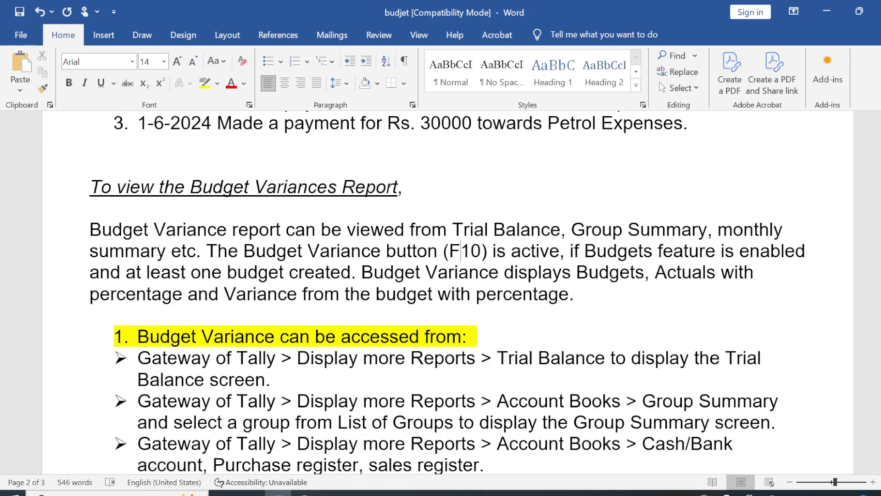
text(-)
key(BackSpace)
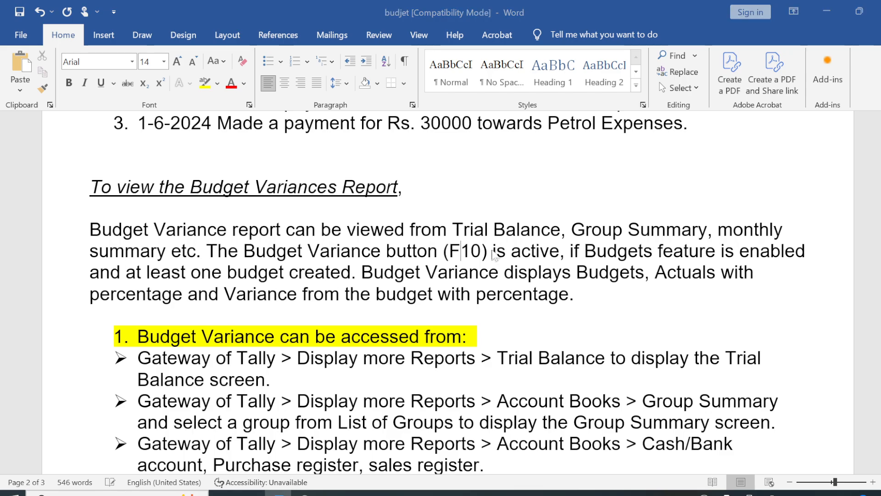
key(alt+Tab)
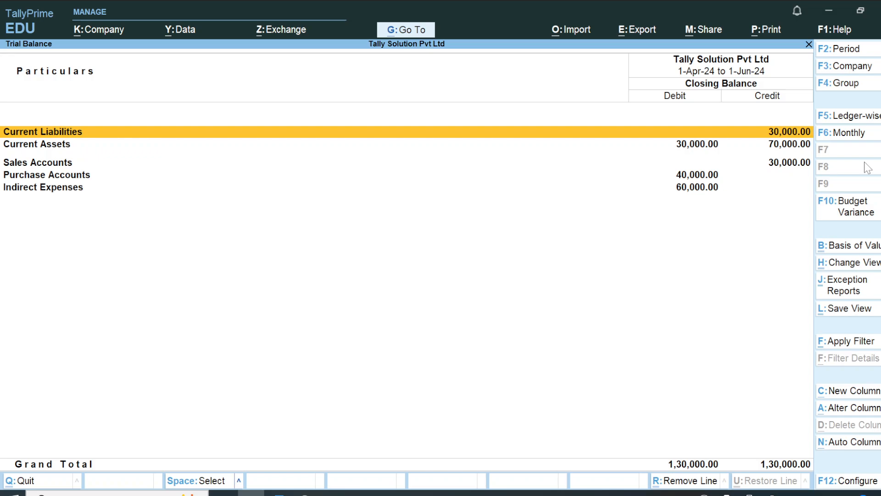
Step: Compare the Trial Balance with the Marketing and Promo budget for 1-Apr-24 to 31-Jul-24
key(Down)
key(Down)
key(Down)
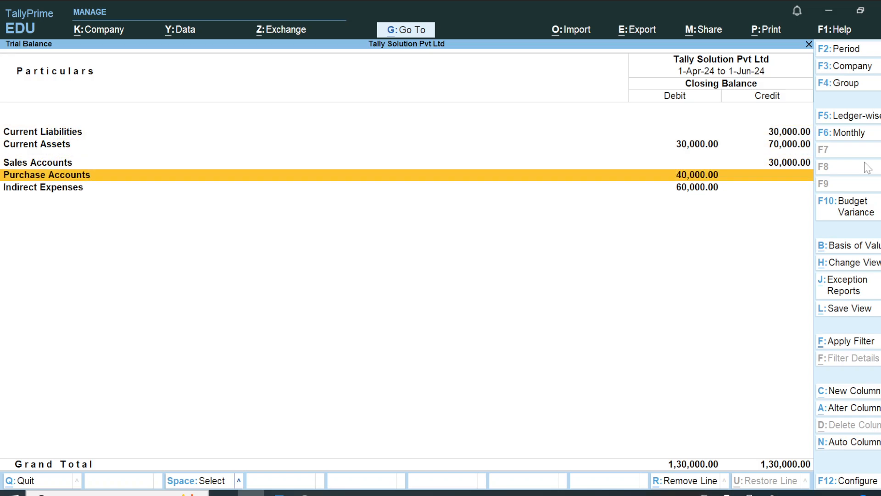
click(856, 208)
key(Return)
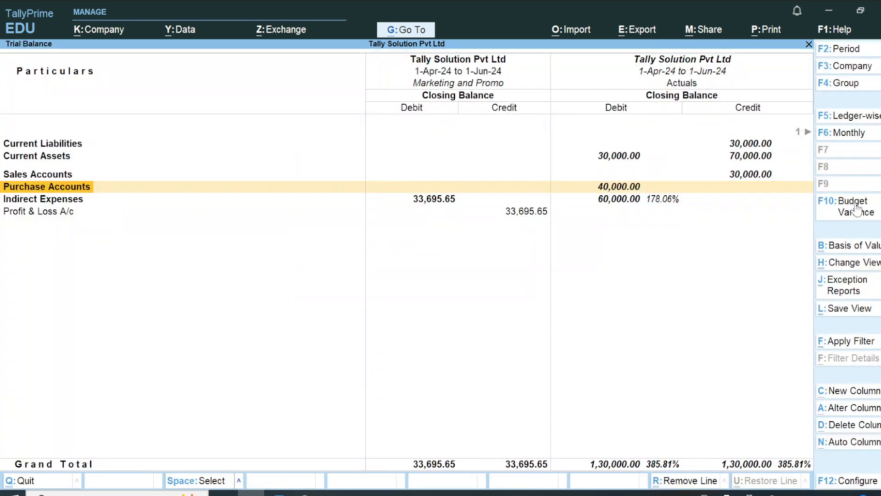
key(F2)
text(a)
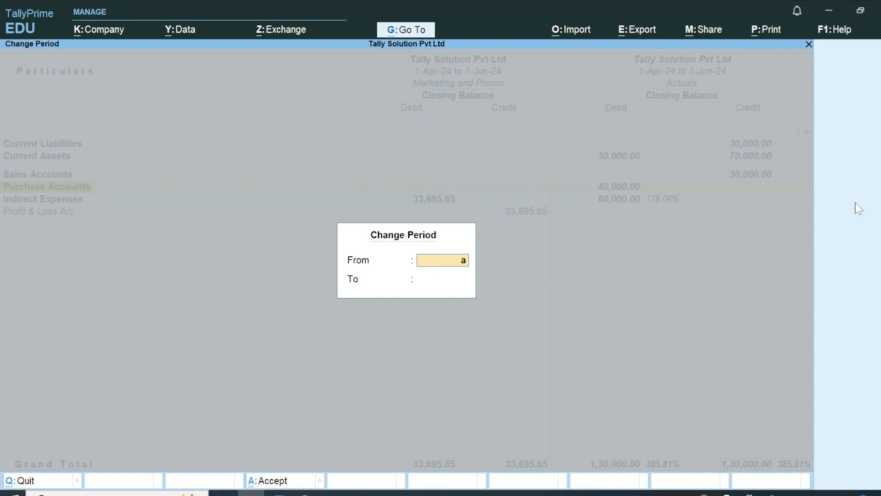
text(pr)
key(Return)
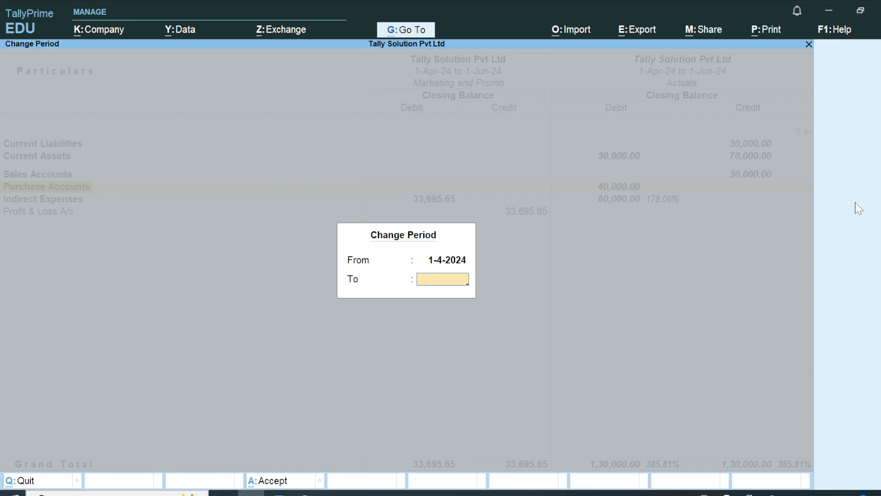
text(jul)
key(Return)
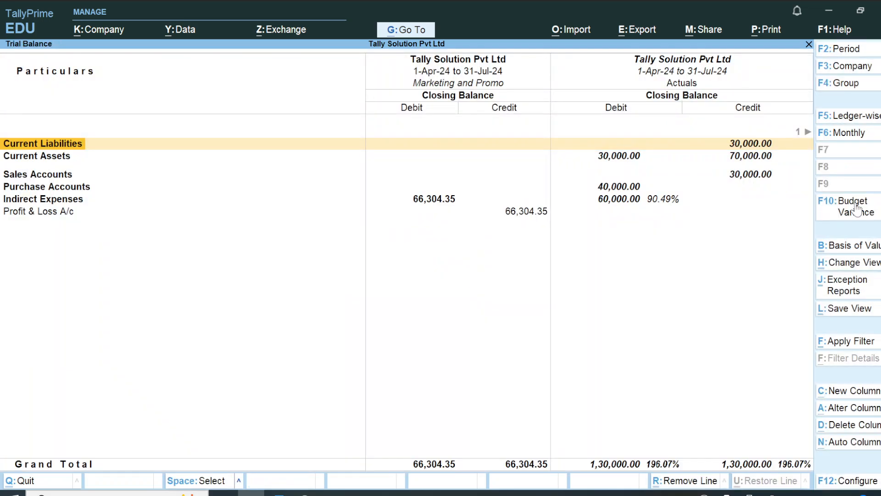
Step: Review the budget and variance columns, then drill into the Indirect Expenses group summary
key(Down)
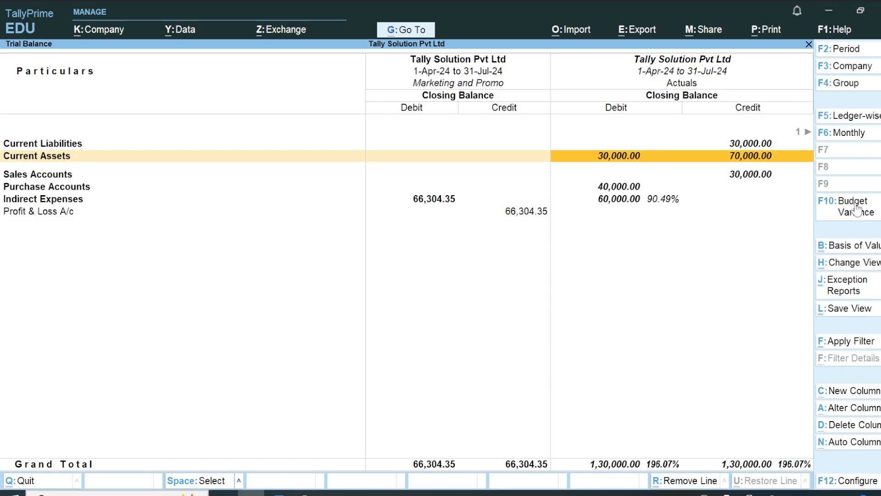
key(Left)
key(Up)
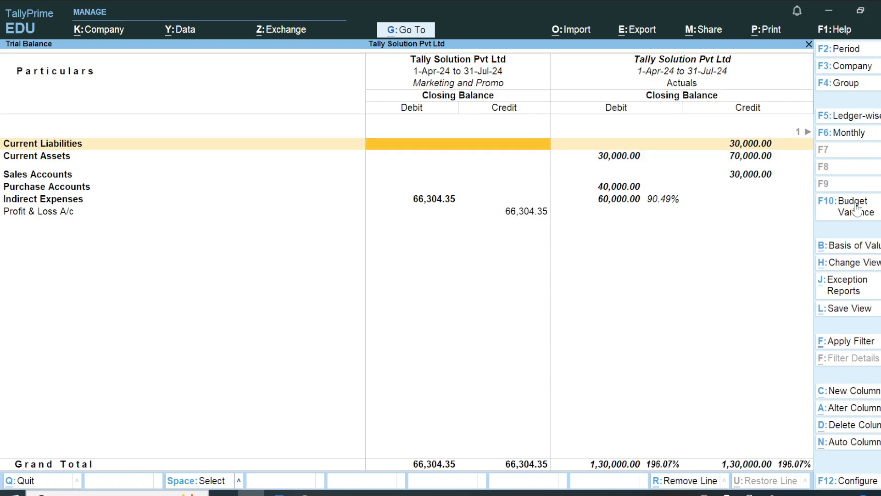
key(Down)
key(Right)
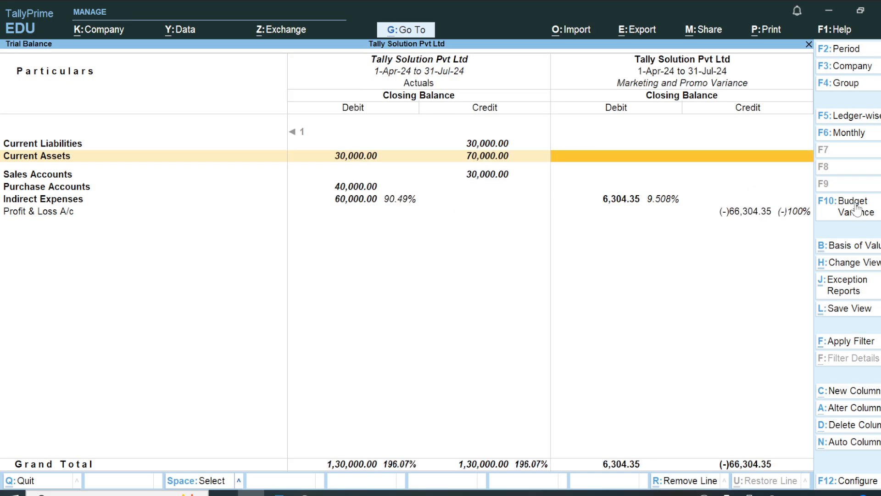
key(Left)
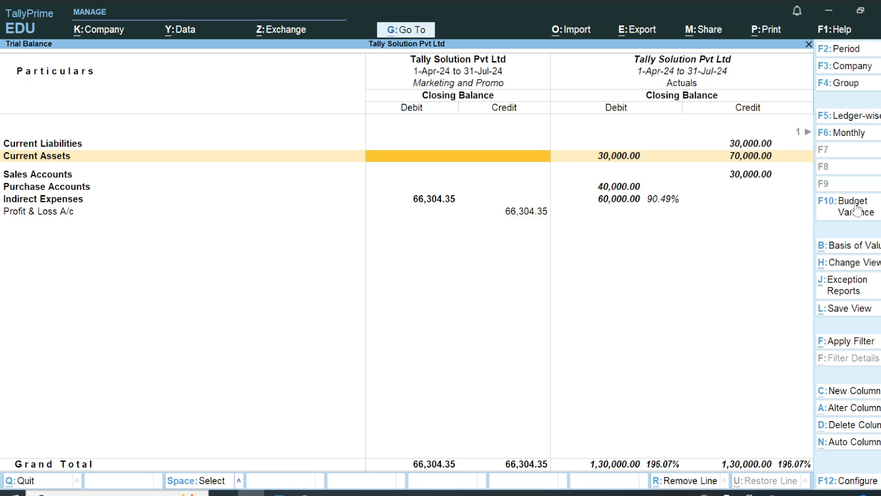
key(Down)
key(Up)
key(Down)
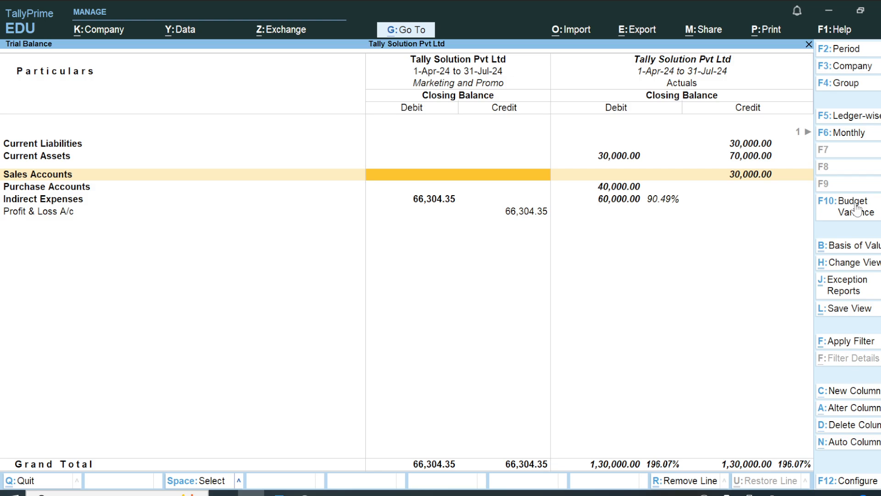
key(Down)
key(Down)
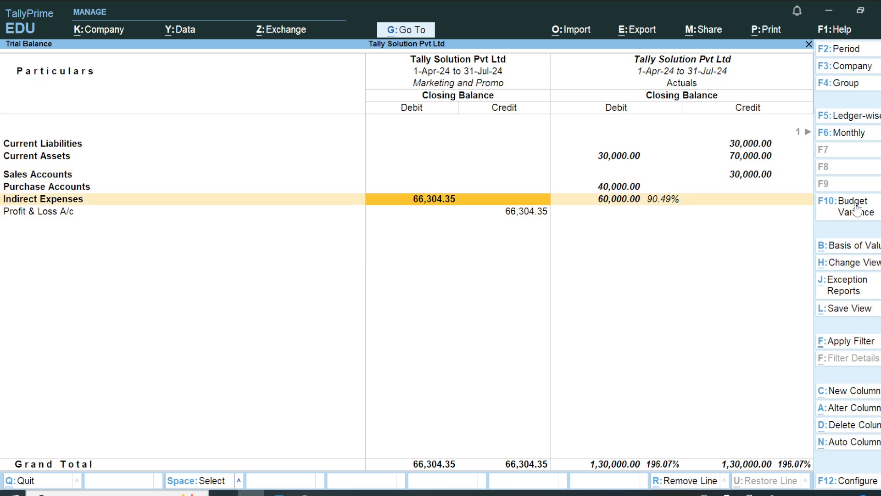
key(Return)
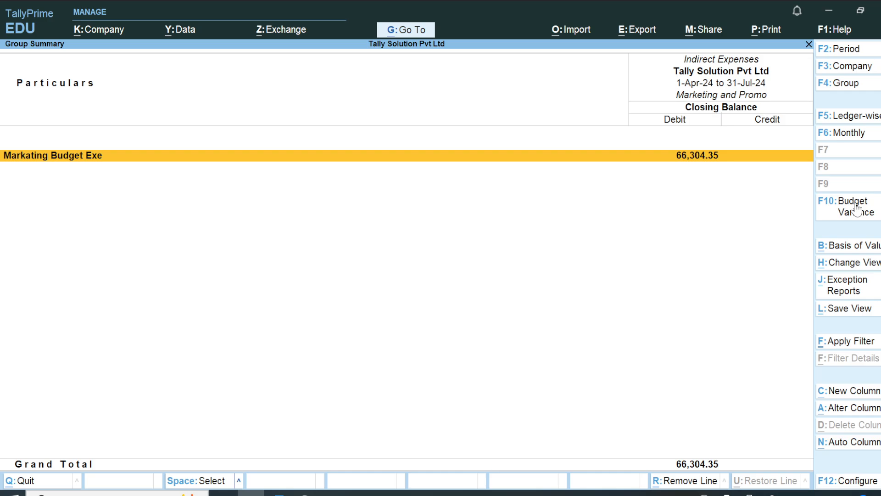
Step: Reopen the Trial Balance and compare Indirect Expenses with the Marketing and Promo budget for 1-Apr-24 to 31-Jul-24
key(Escape)
key(Escape)
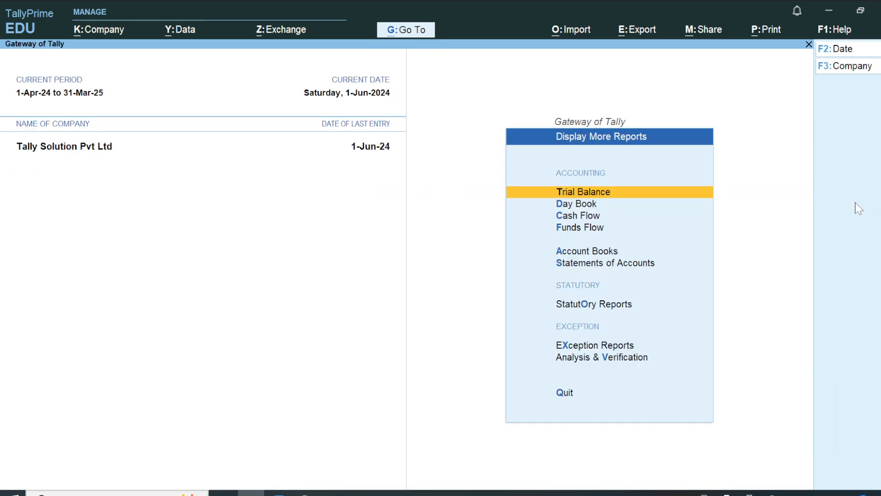
key(Return)
key(Down)
key(Down)
key(Down)
key(Down)
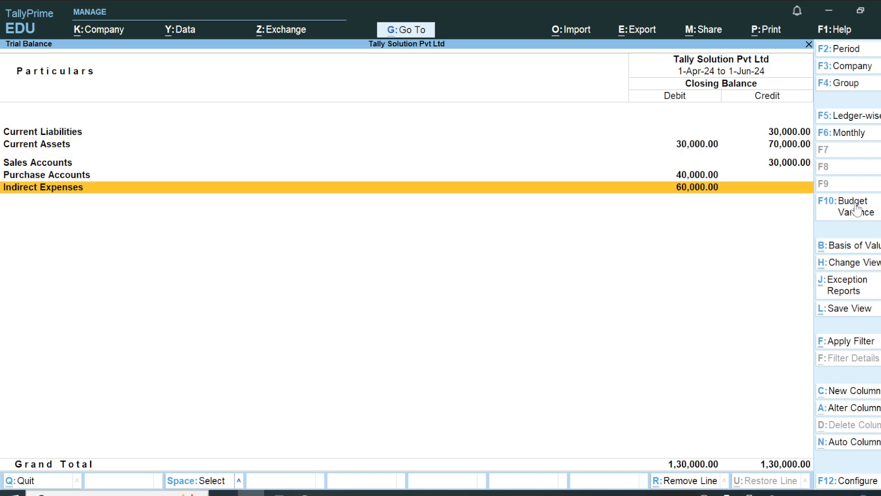
click(857, 208)
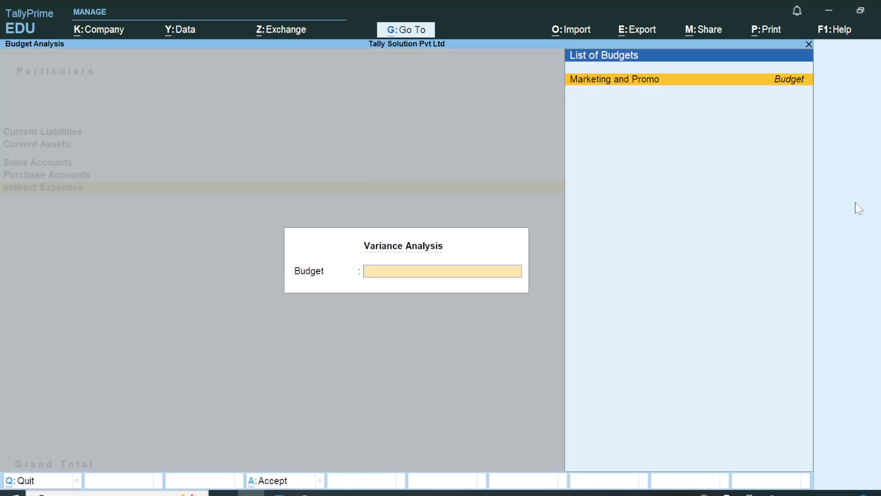
key(Return)
key(Return)
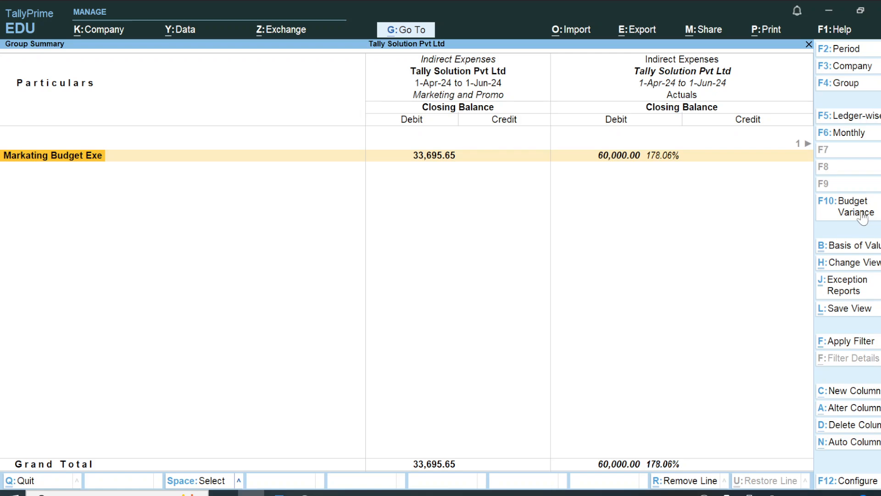
key(alt+F2)
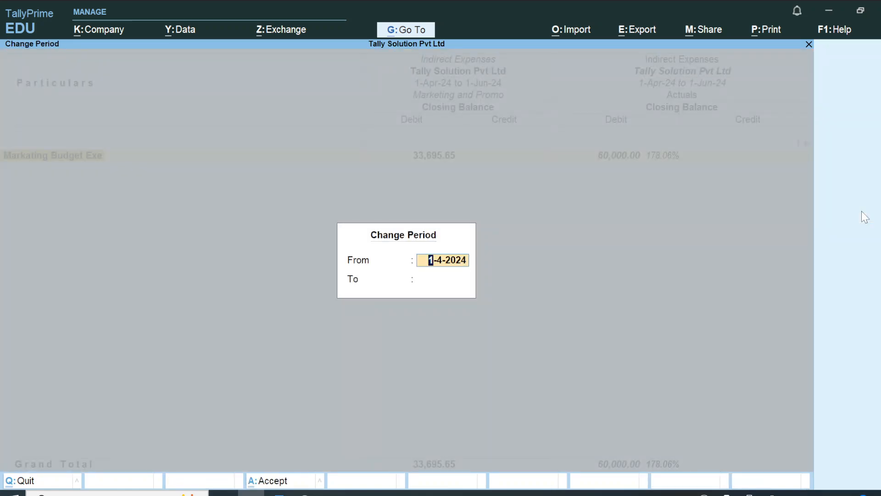
text(apr24)
key(Return)
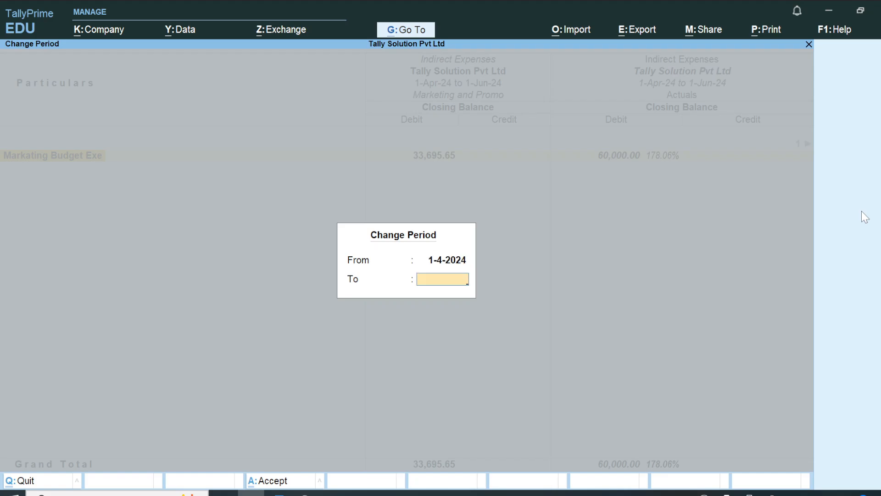
text(jul)
key(Return)
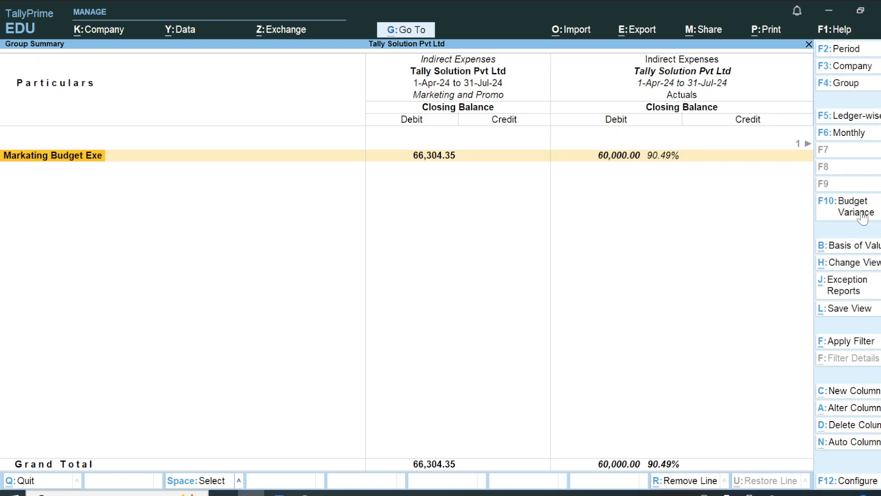
key(Right)
key(Right)
Step: Show the variance column and expand Markating Budget Exe into its Food, Petrol and Traveling ledgers
click(856, 207)
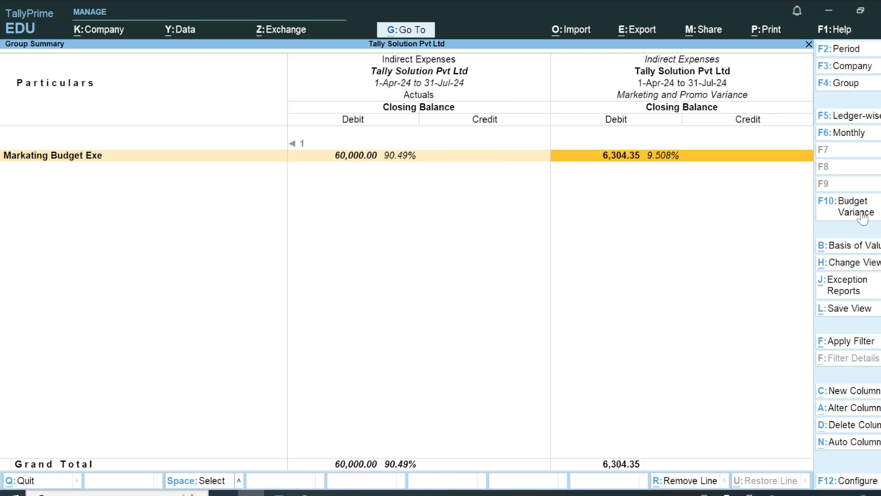
key(alt+F5)
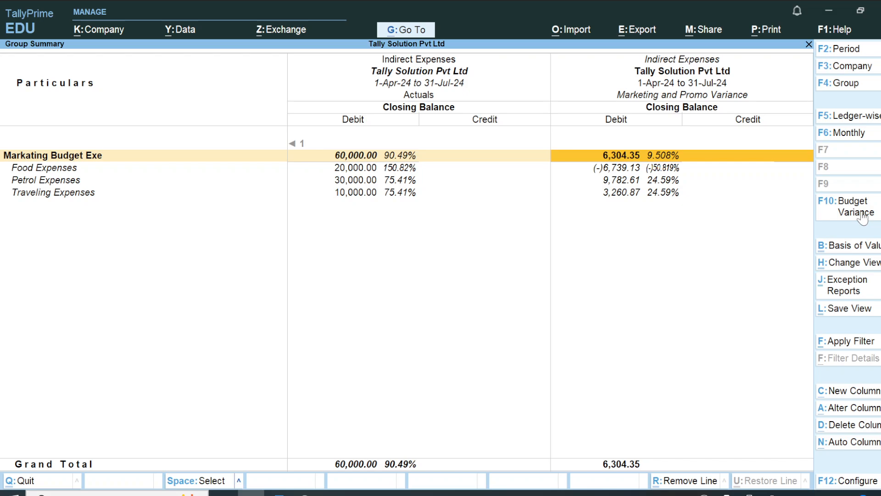
key(Down)
key(Up)
key(Left)
key(Left)
key(Left)
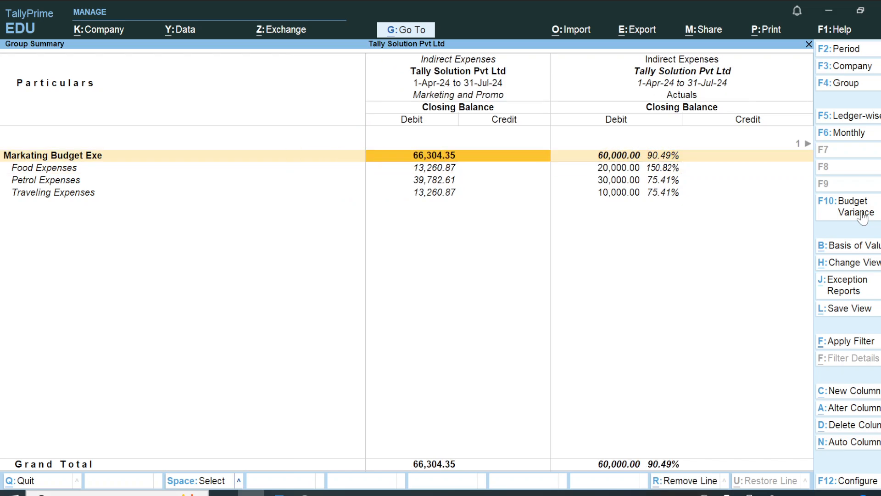
key(Right)
key(Down)
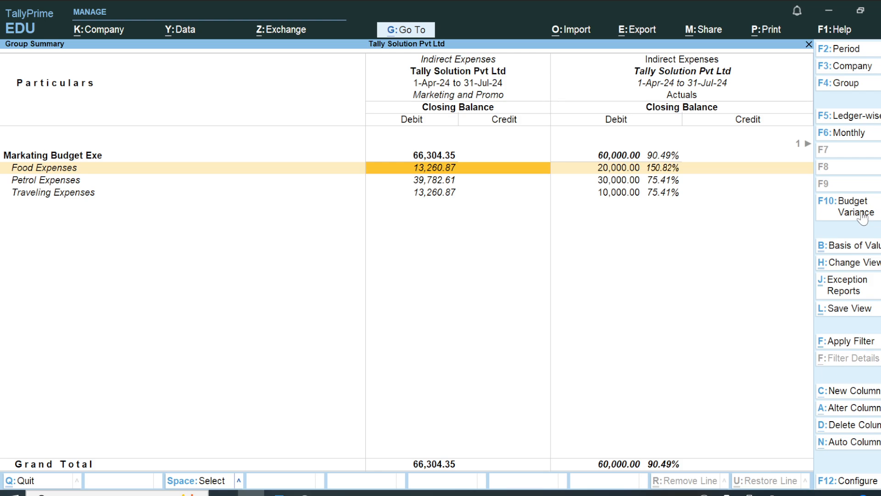
Step: Compare the budget, actual and variance figures for Food and Petrol Expenses
key(Down)
key(Up)
key(Left)
key(Right)
key(Down)
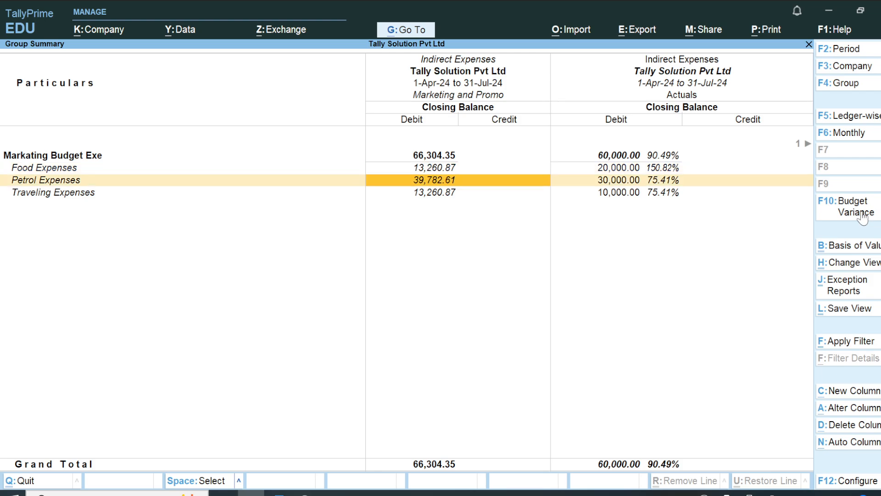
key(Up)
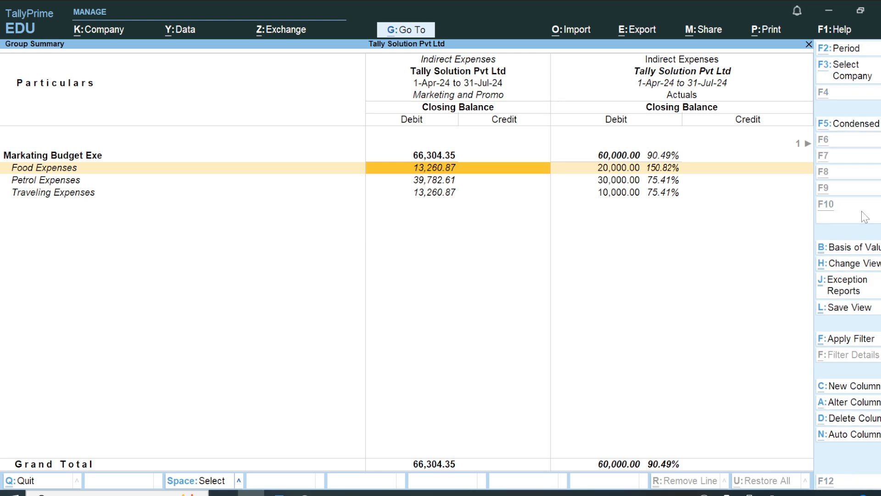
key(alt+F5)
key(alt+F5)
key(Right)
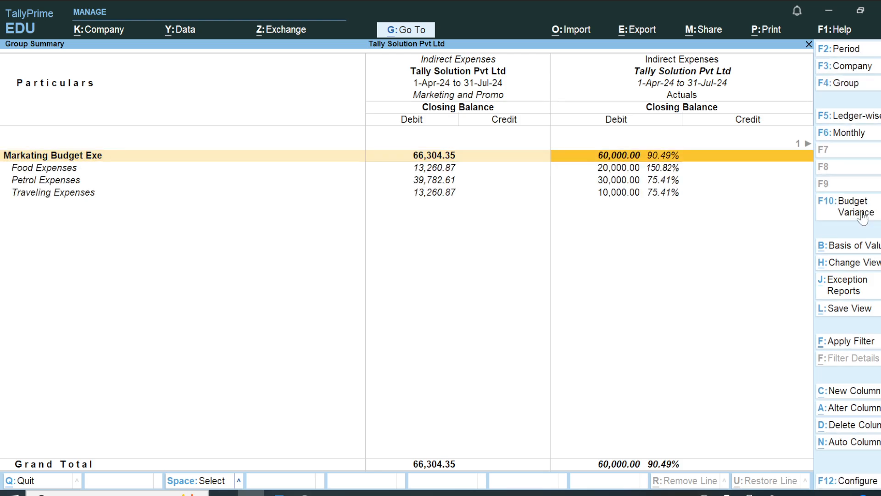
key(Right)
key(Left)
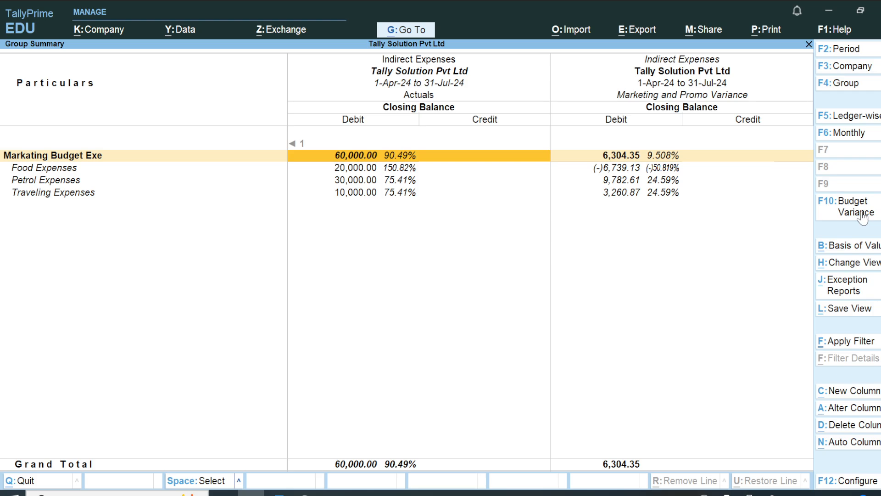
key(Left)
key(Down)
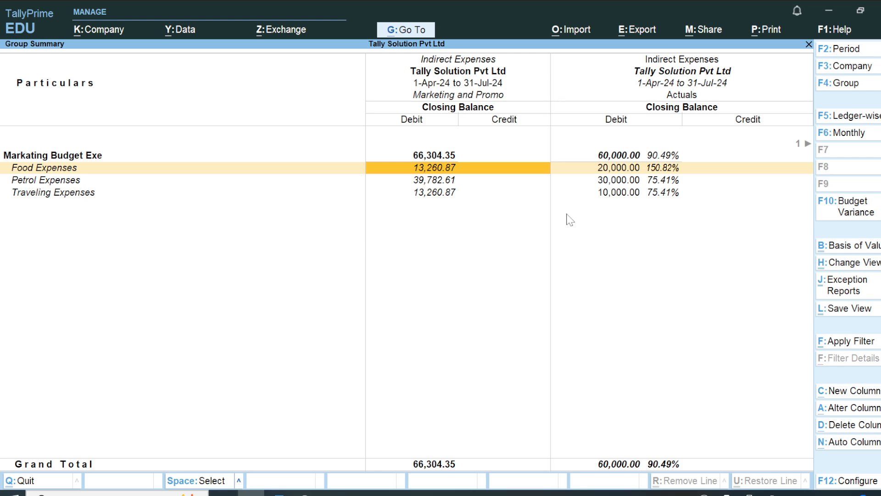
Step: View the Food Expenses month-by-month summary twice, returning to the group summary each time
key(Return)
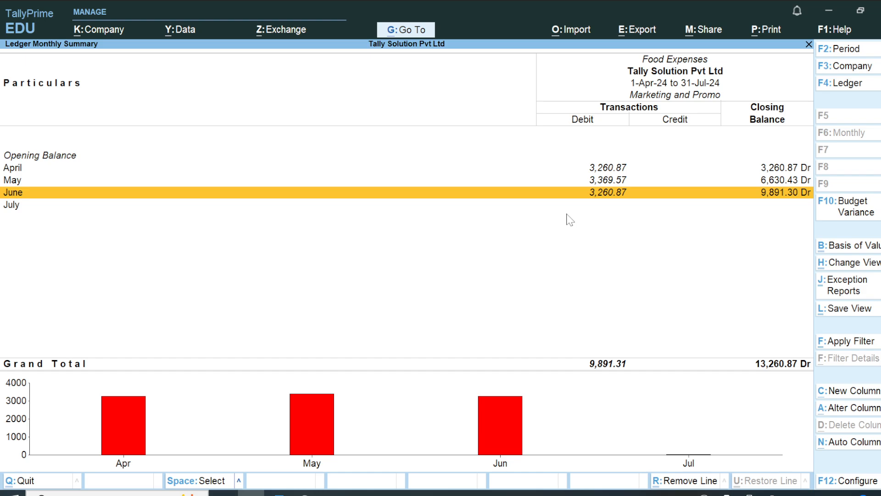
key(Escape)
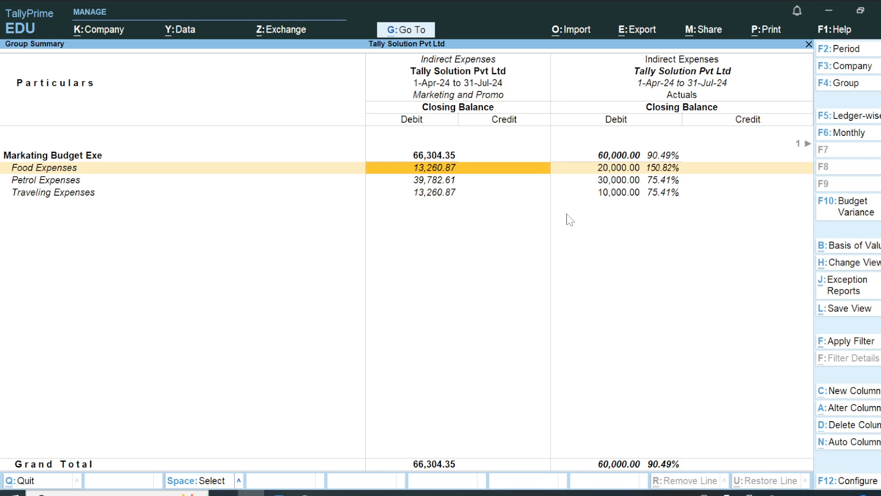
key(Return)
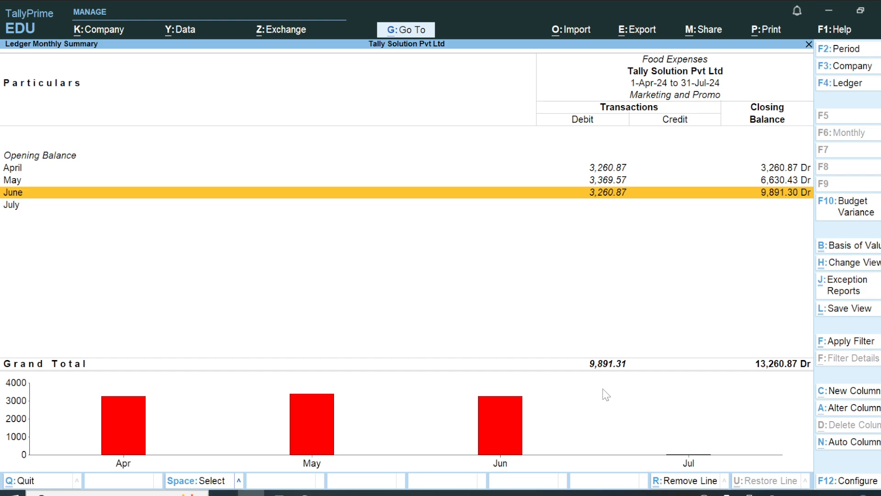
key(Escape)
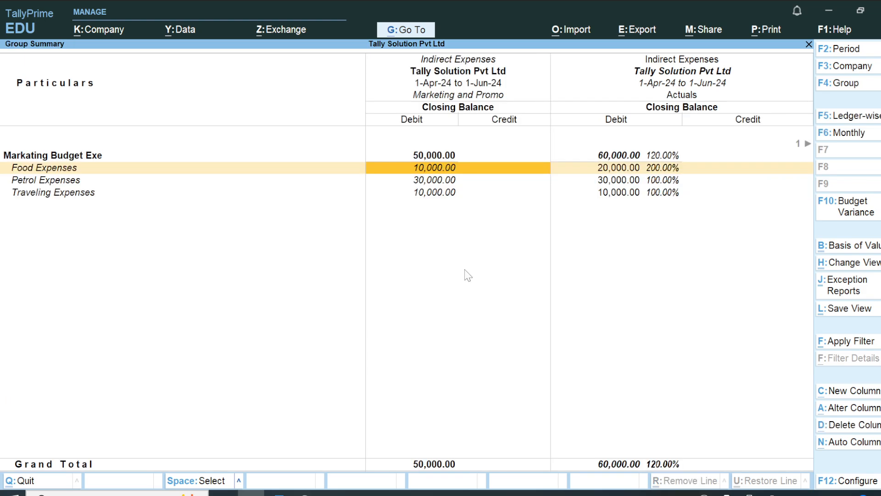
Step: Reopen the Trial Balance, apply the Marketing and Promo budget, and drill into Indirect Expenses
key(Escape)
key(Escape)
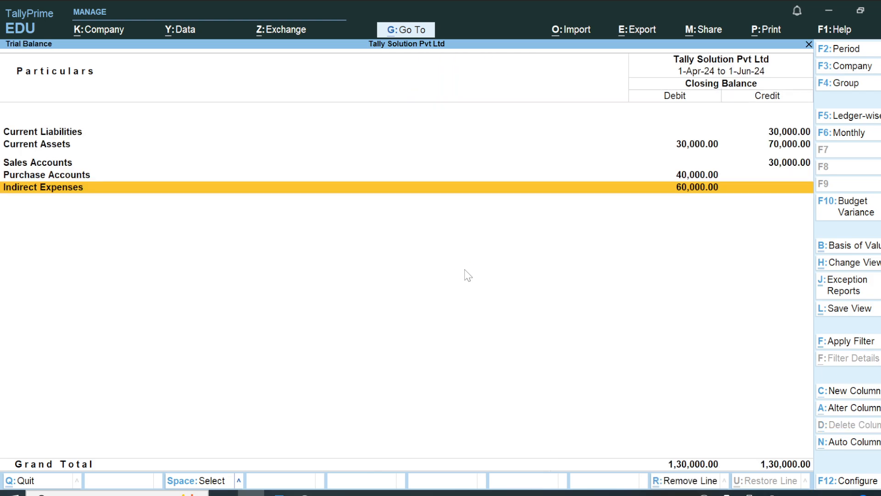
key(Return)
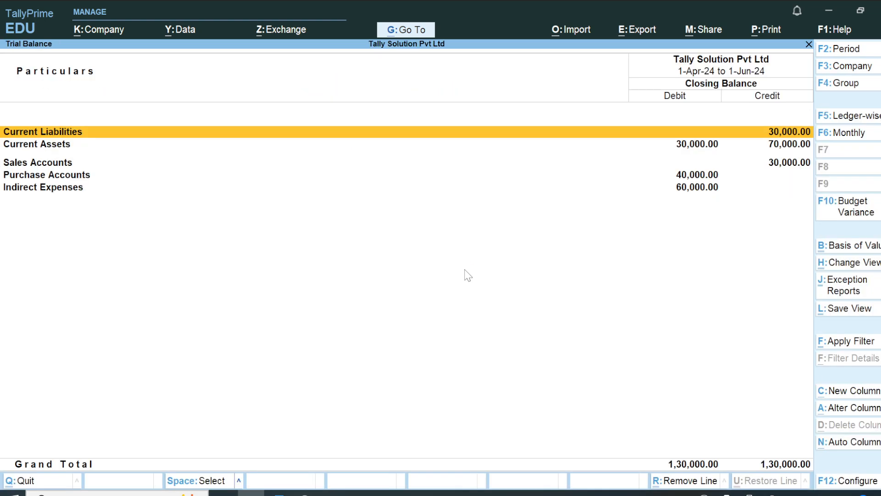
key(Down)
key(Down)
key(Down)
key(Down)
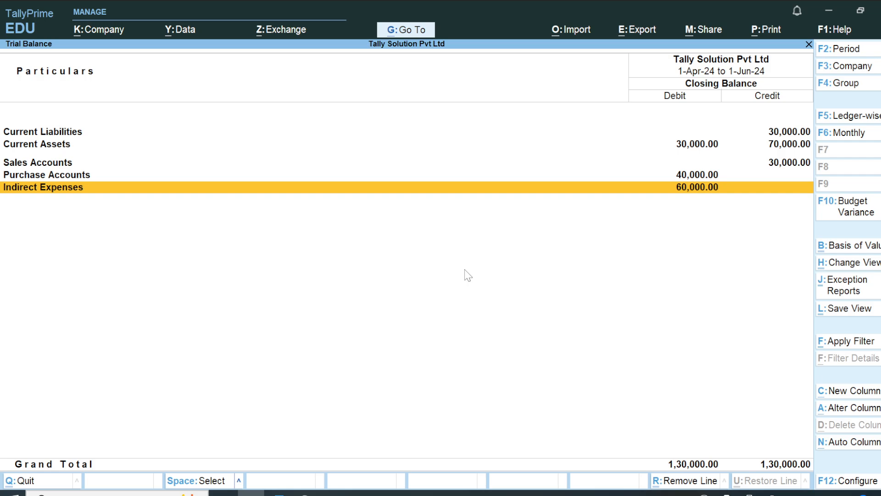
click(857, 219)
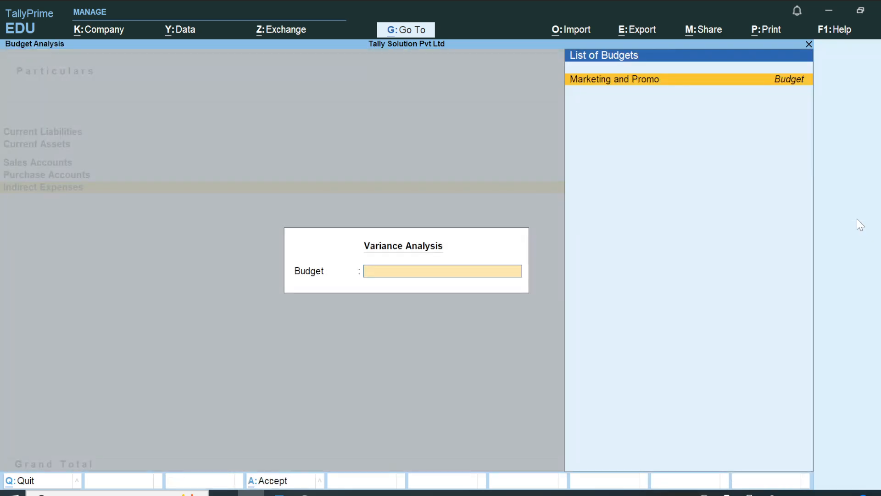
key(Return)
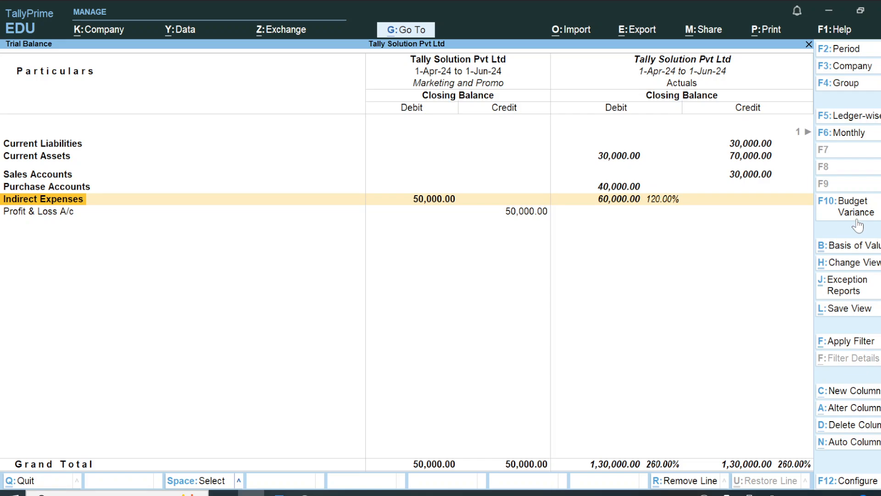
key(alt)
key(Return)
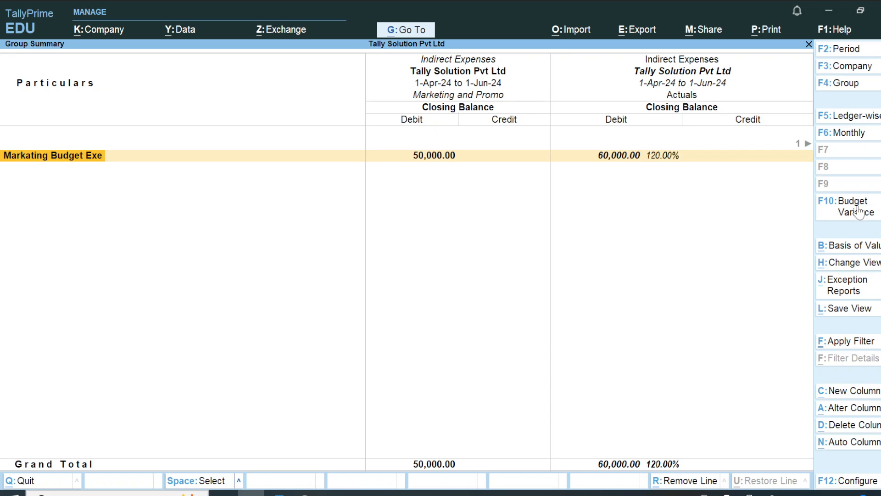
Step: Reapply the Marketing and Promo budget with the period extended to 31-Jul-2024
click(858, 211)
key(Return)
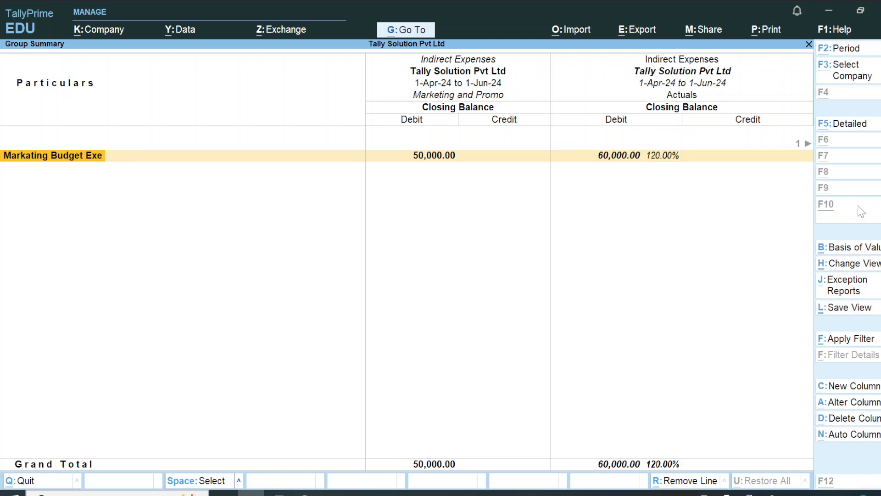
key(F2)
key(Return)
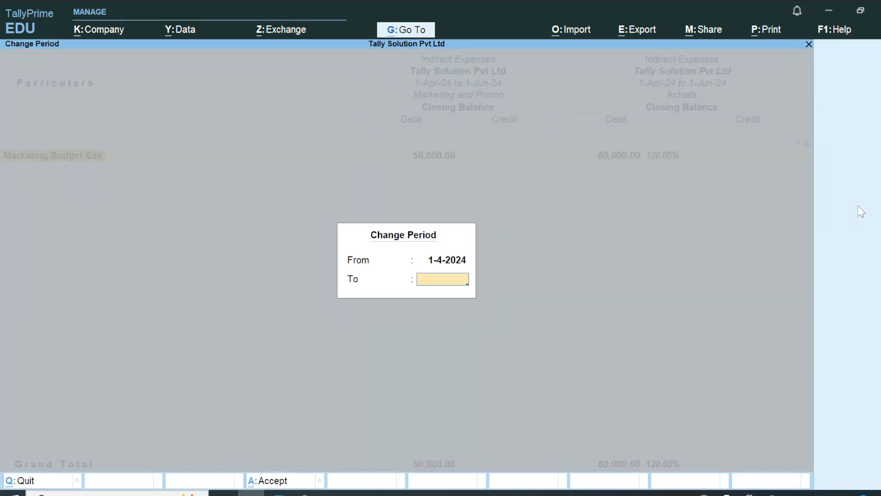
text(jul2024)
key(Return)
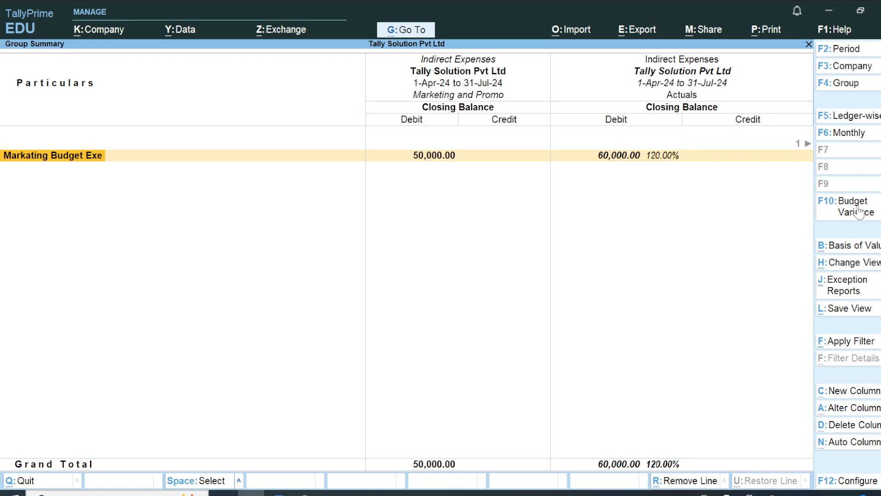
click(859, 212)
Step: Switch to the detailed ledger view and select the Food Expenses row
key(alt+F5)
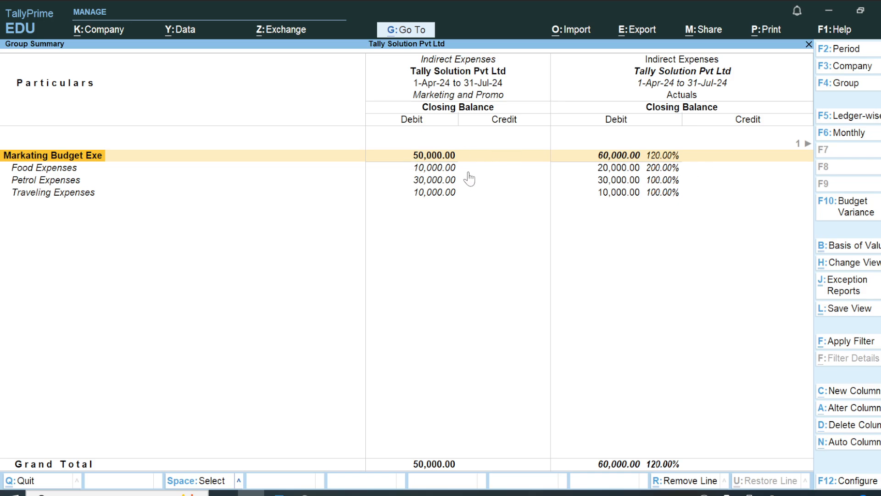
click(451, 171)
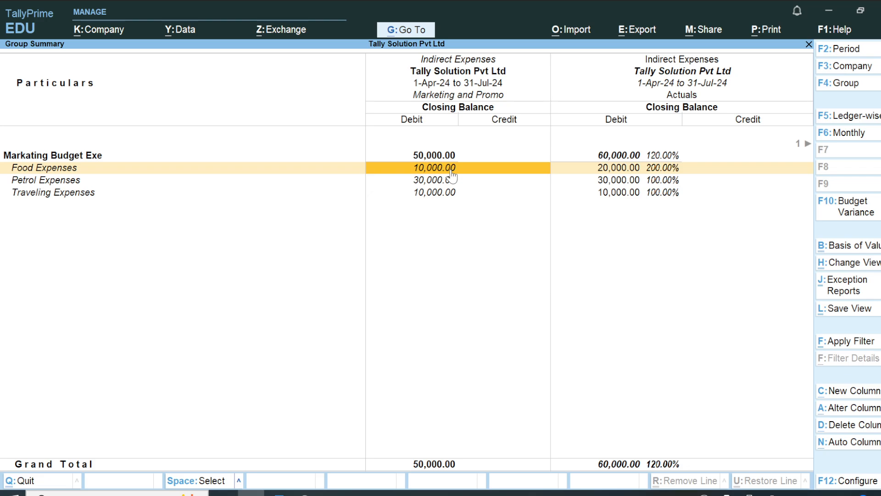
key(space)
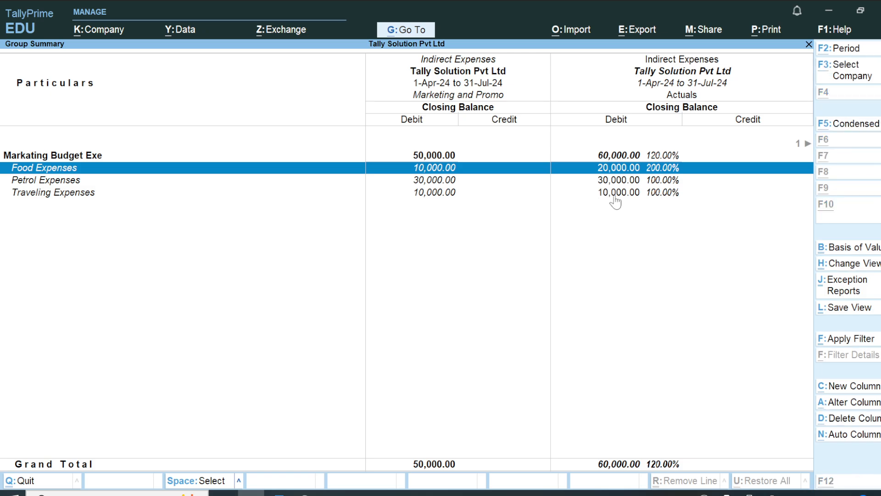
key(alt+Tab)
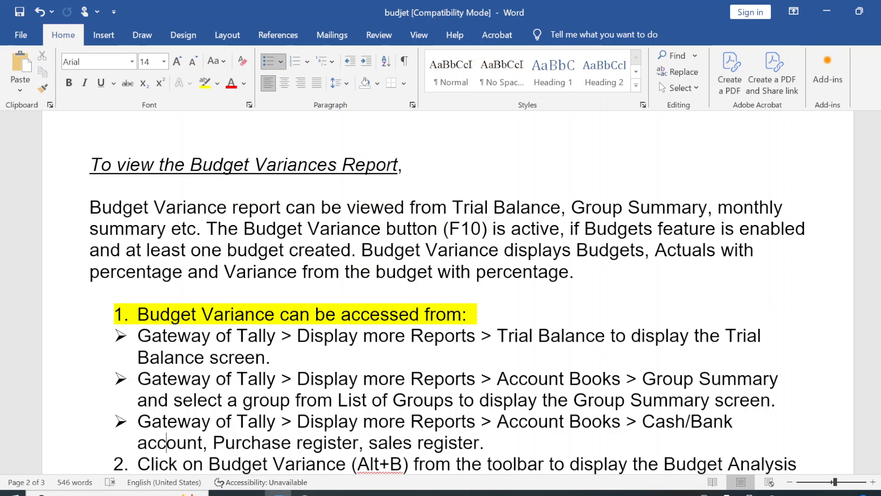
Step: Cross-check the Word exercise section against the TallyPrime expense rows, picking out Food Expenses
scroll(448, 294, up, 2)
key(Up)
key(Up)
key(Up)
key(Up)
key(Up)
key(Up)
key(Up)
key(Up)
key(Up)
key(Up)
key(Up)
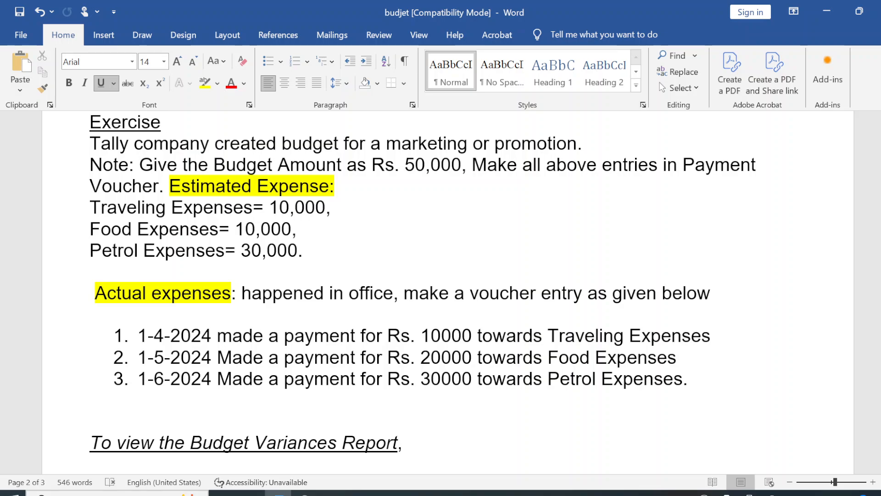
key(alt+Tab)
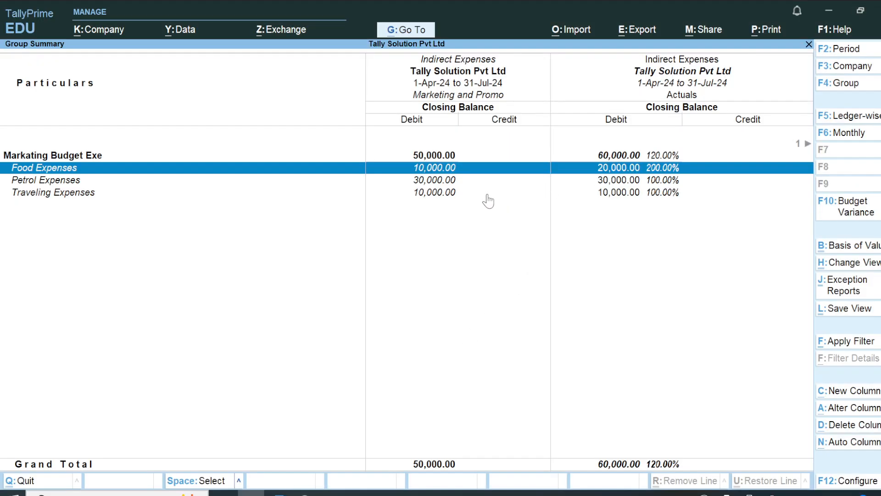
key(Down)
key(Down)
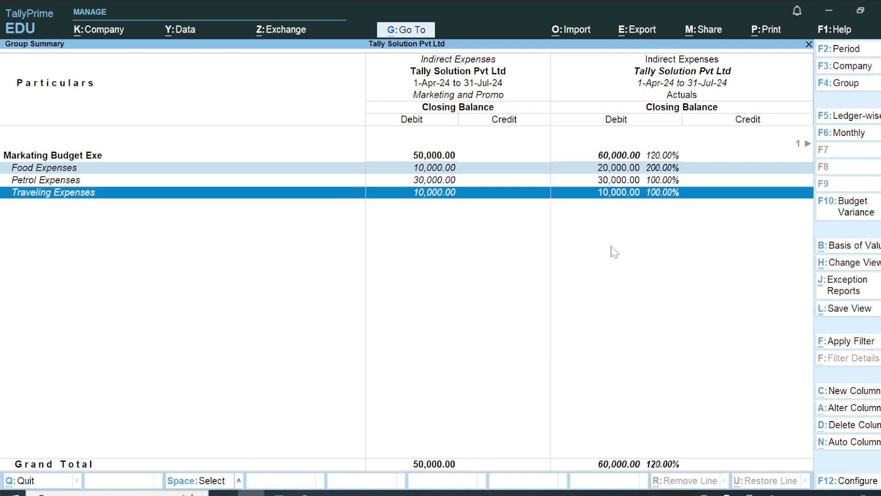
key(alt+Tab)
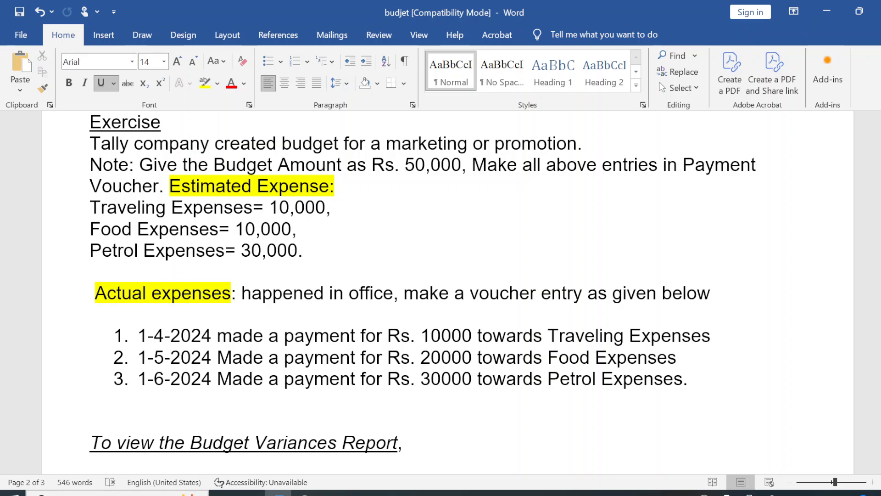
key(alt+Tab)
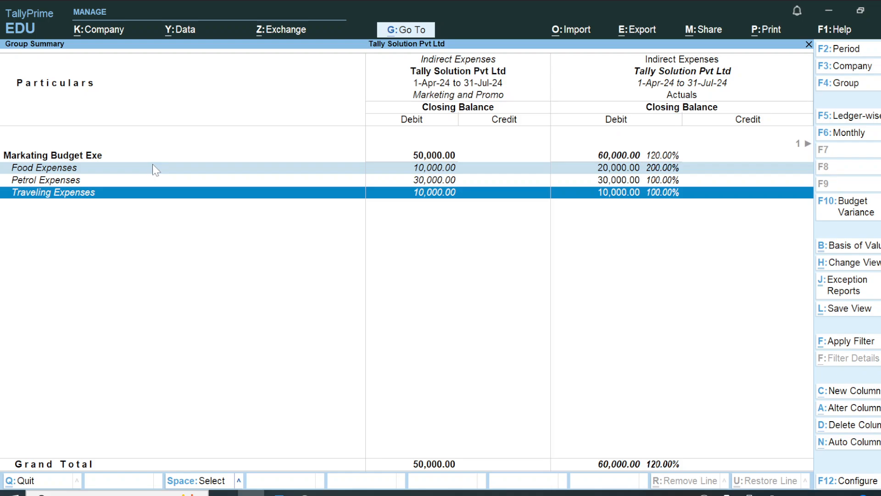
click(153, 167)
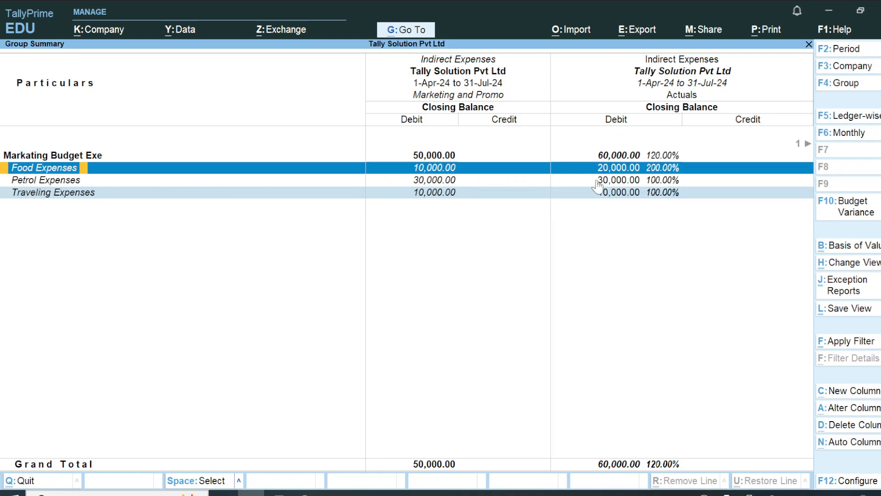
key(alt+Tab)
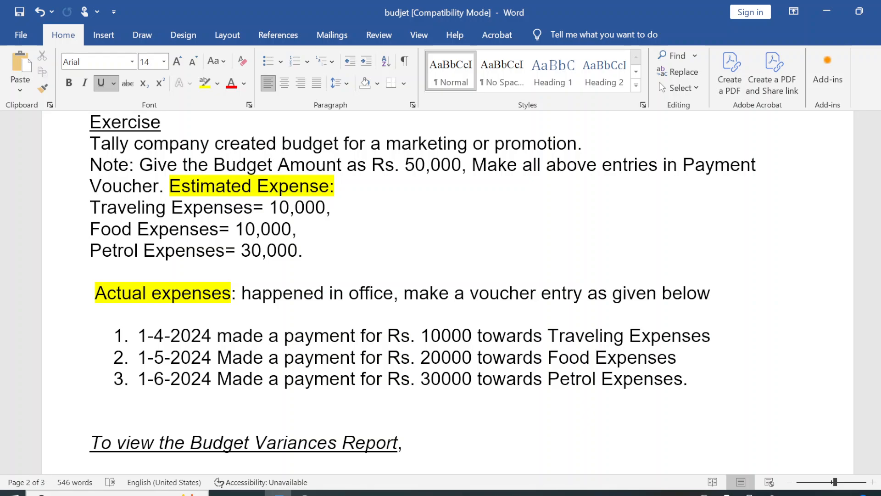
Step: Select the Food Expenses budget 10,000 and actual 20000 in the notes, then check the Petrol 30,000.00 budget
drag(236, 229, 297, 233)
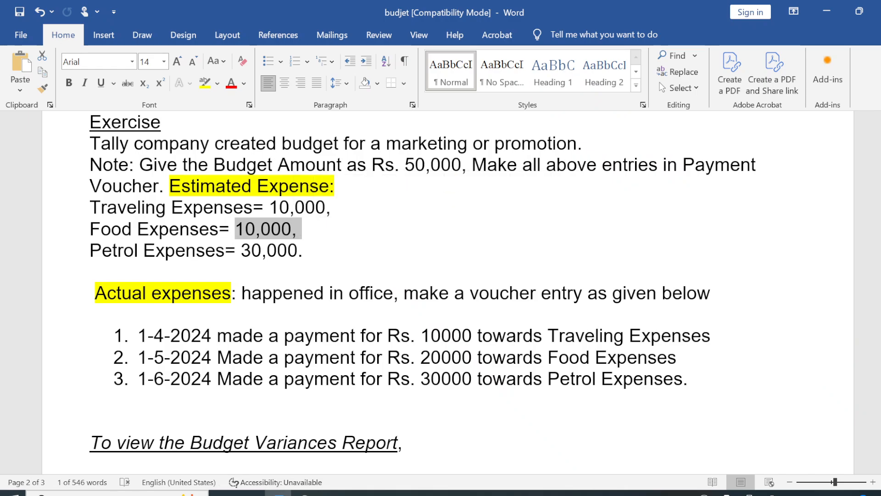
double_click(448, 357)
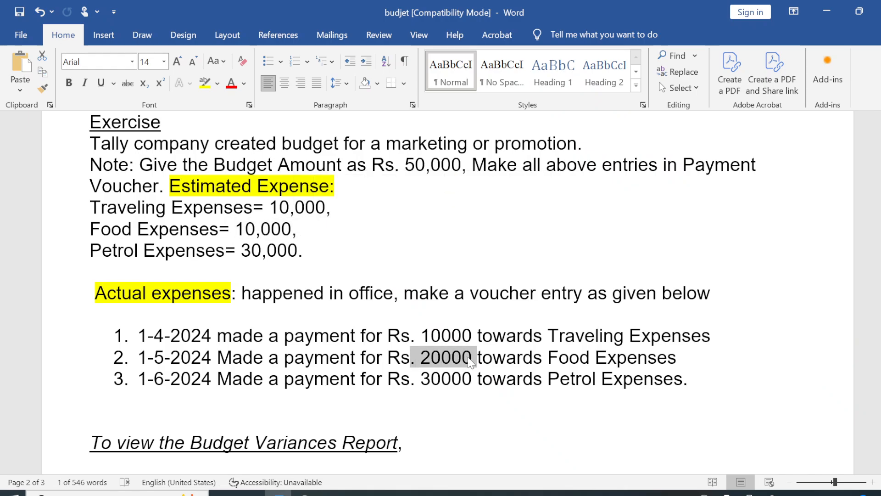
key(alt+Tab)
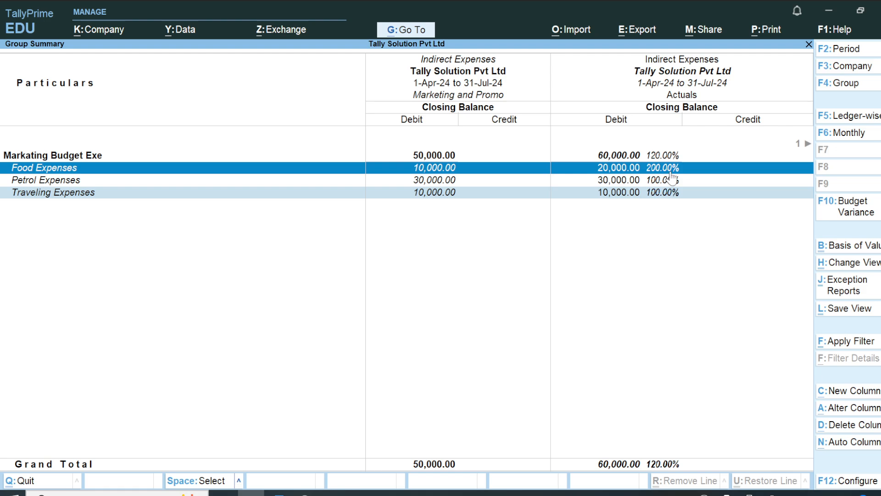
click(432, 184)
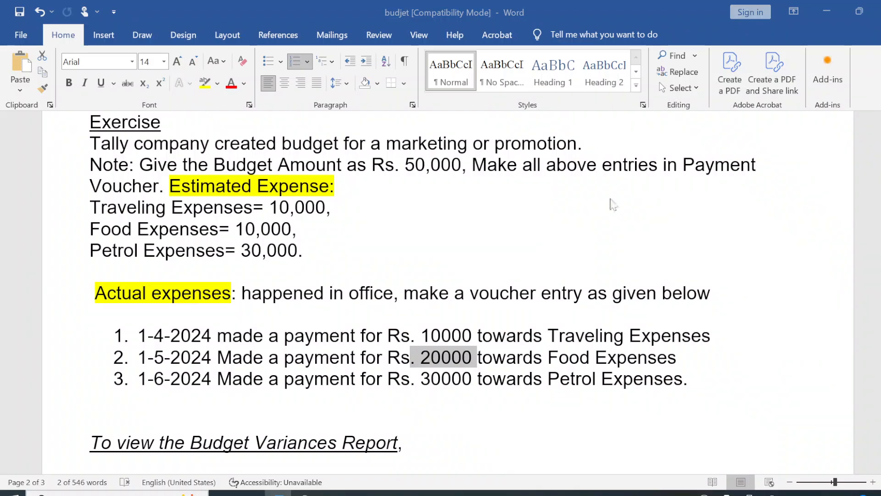
key(alt+Tab)
key(alt+Tab)
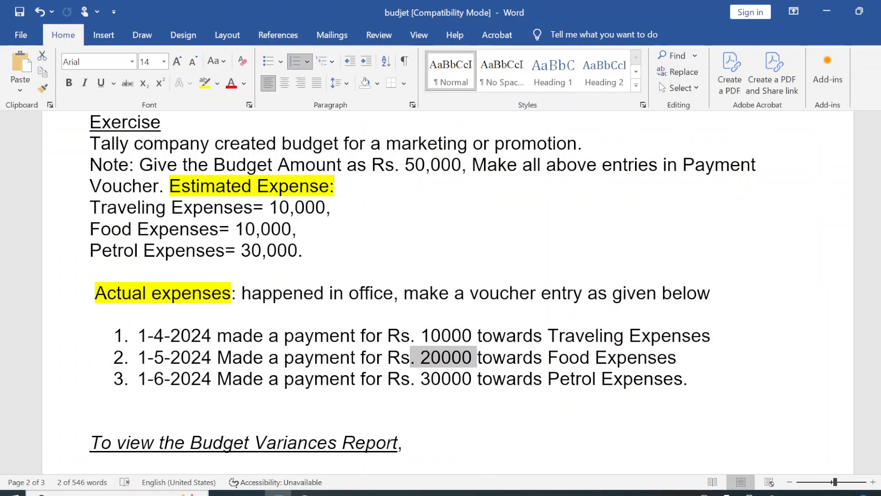
key(alt+Tab)
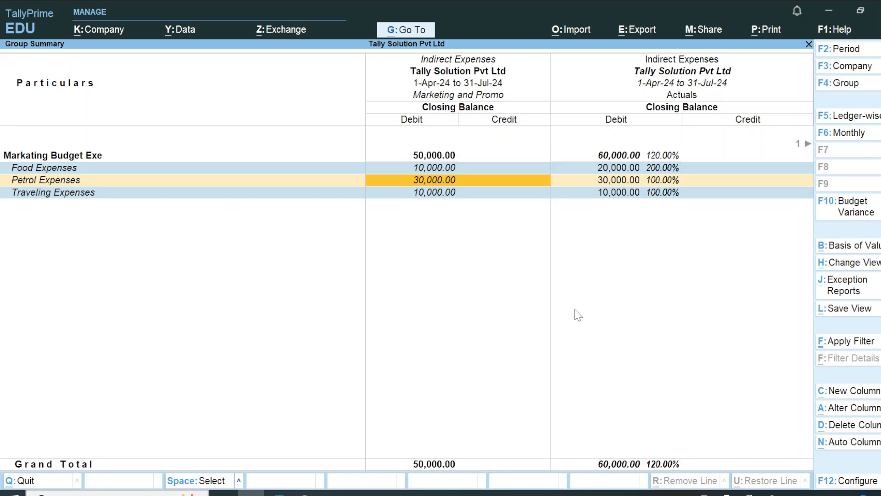
key(Up)
key(Down)
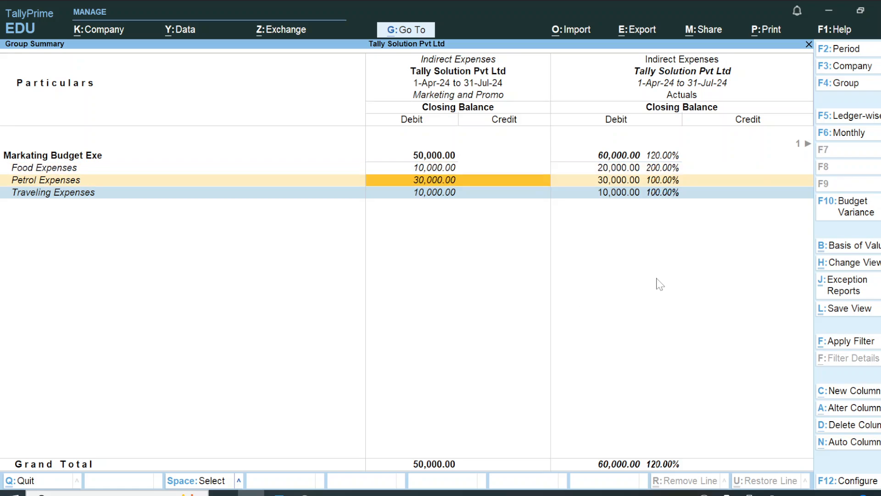
key(Down)
key(Up)
key(Up)
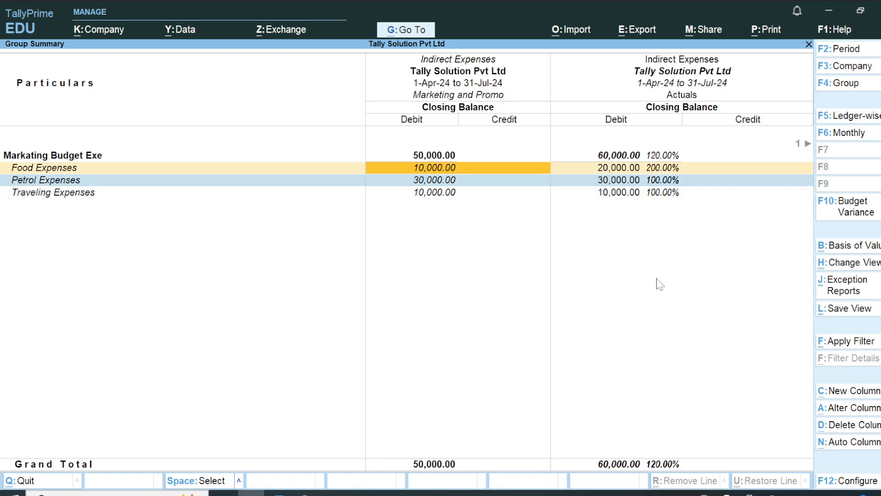
key(Down)
key(Down)
key(Up)
key(Up)
key(Up)
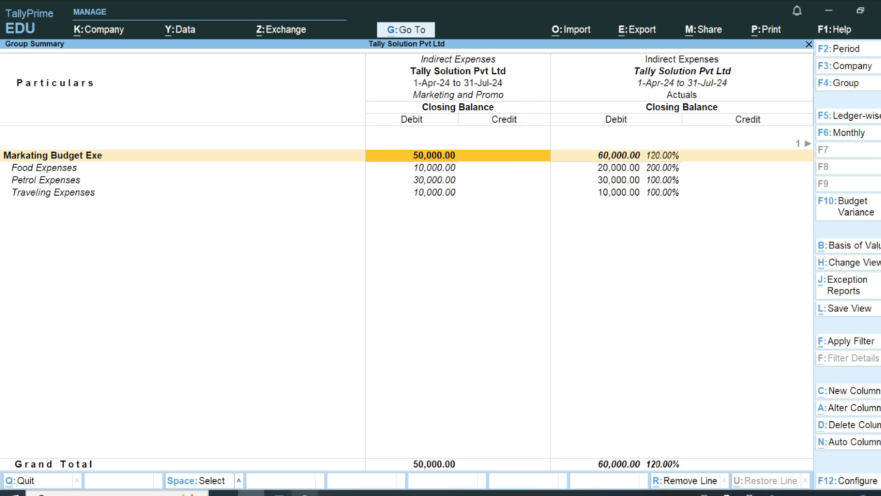
click(305, 493)
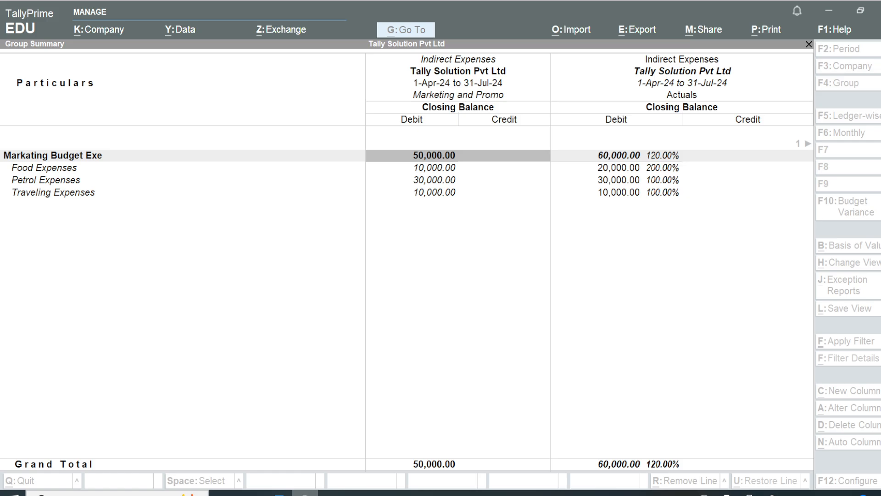
key(alt+Tab)
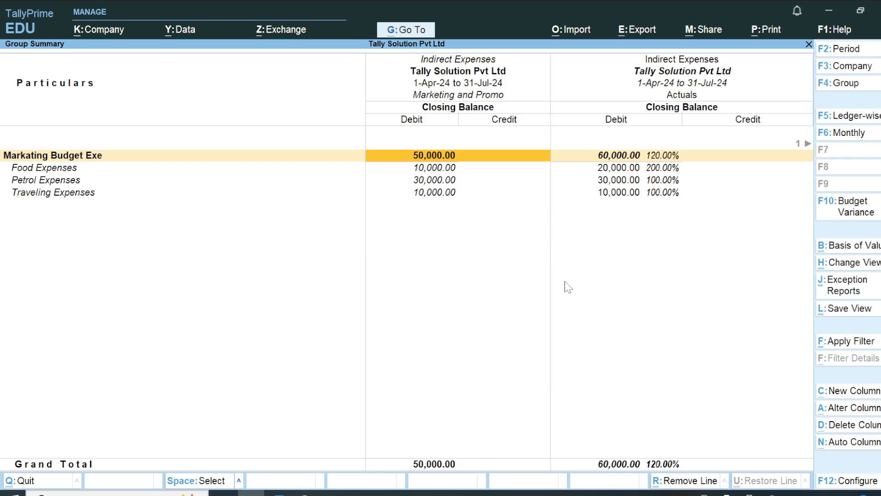
click(305, 493)
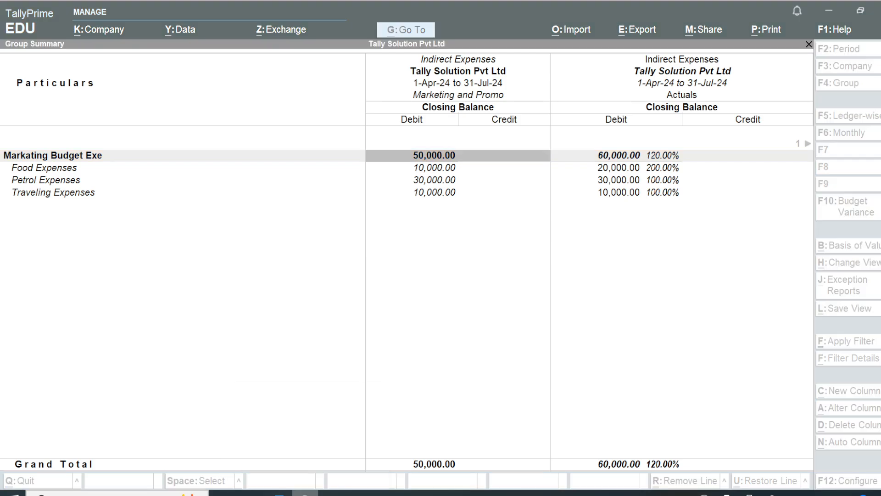